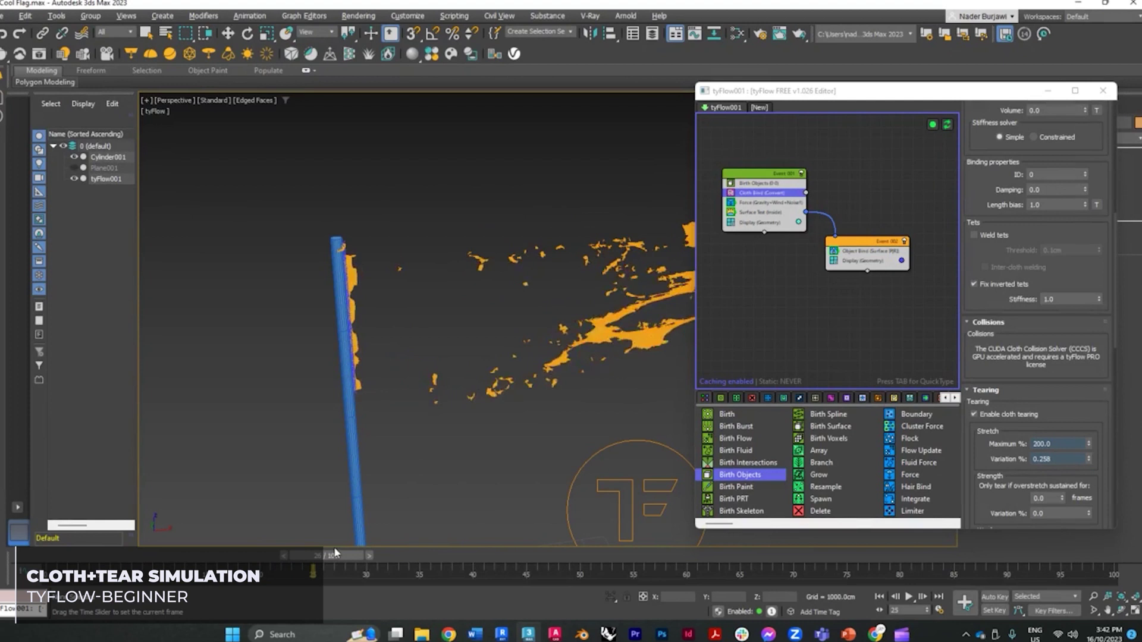
Step: Scrub the finished flag tear simulation back toward the first frame
drag(334, 548, 54, 550)
key(w)
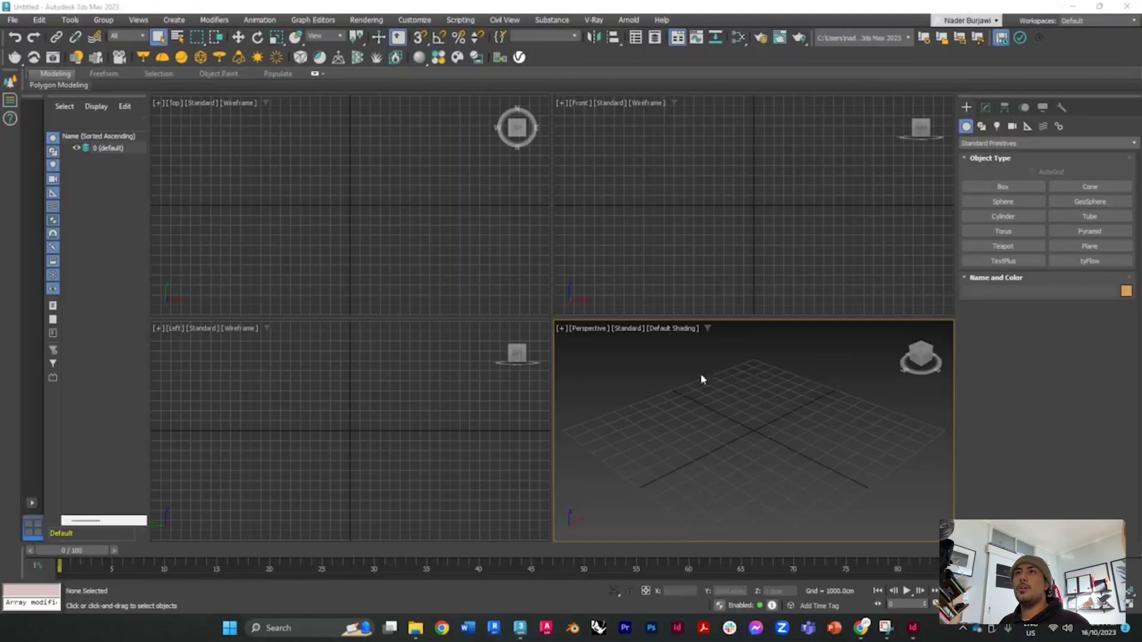
Step: Maximize the Perspective viewport and start the Plane tool from the standard primitives
key(alt+w)
scroll(602, 376, down, 5)
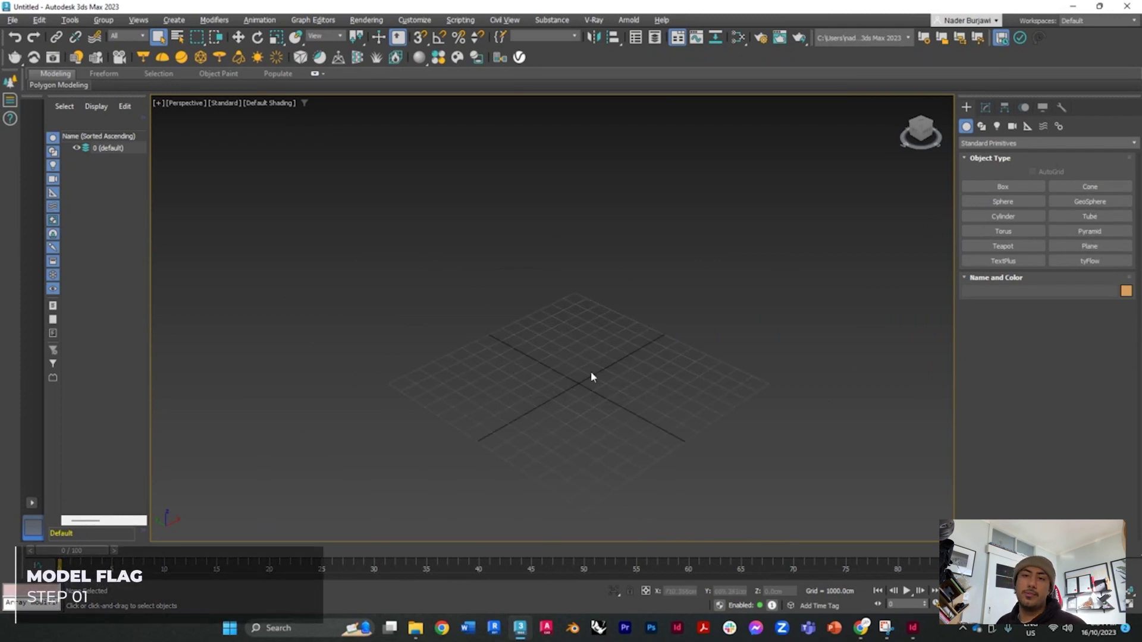
click(999, 143)
click(999, 155)
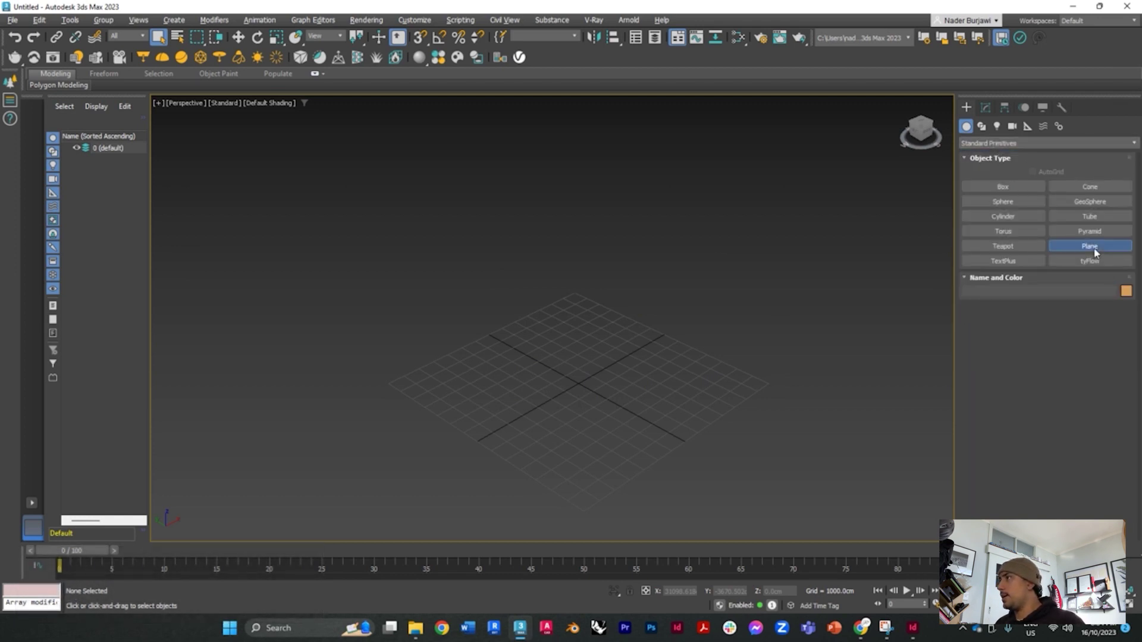
click(1090, 245)
drag(576, 357, 637, 487)
middle_drag(450, 458, 586, 419)
key(ctrl+z)
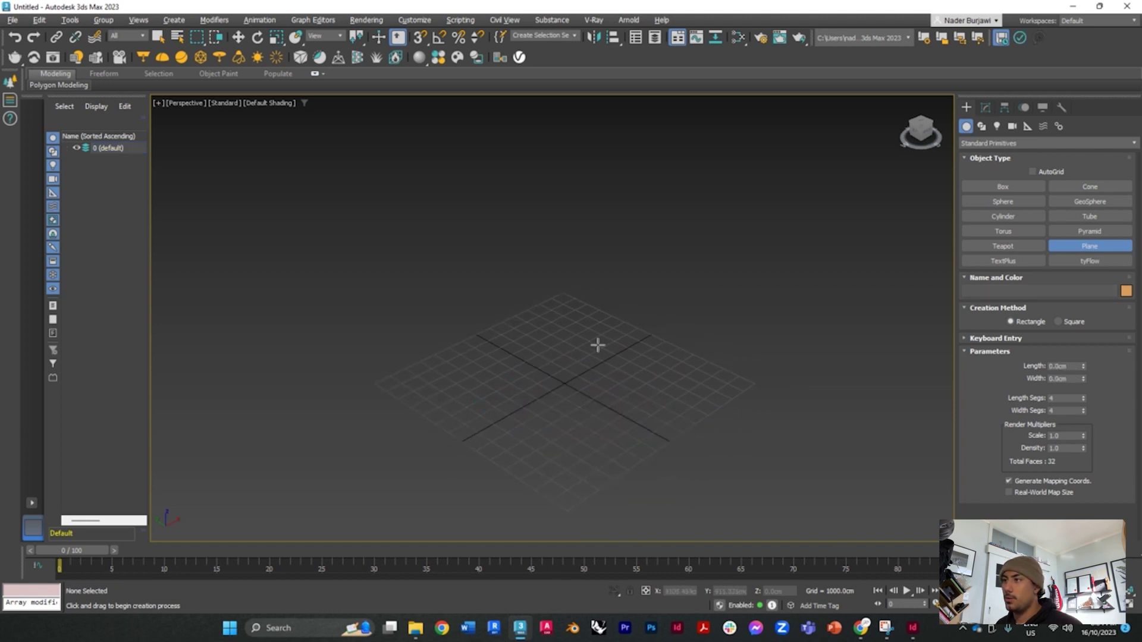
Step: Draw a plane about 7106 cm long and 11309 cm wide on the grid in the Perspective viewport
drag(526, 384, 765, 354)
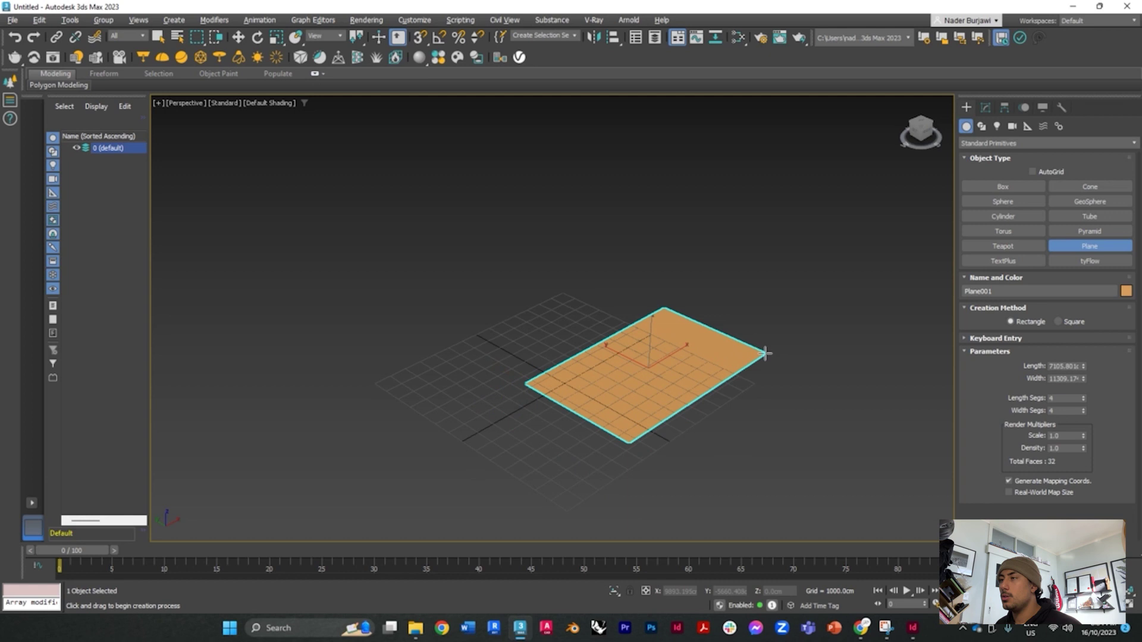
scroll(766, 361, up, 2)
scroll(704, 270, down, 1)
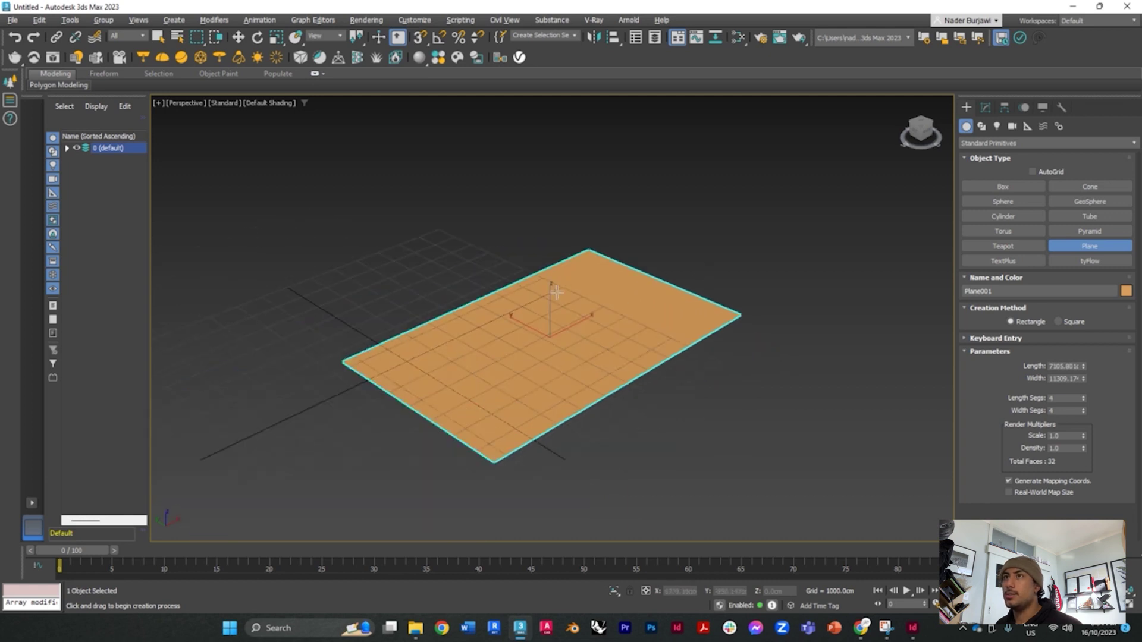
Step: Turn on edged faces in the Perspective viewport to show the plane's segments
click(269, 103)
click(310, 244)
scroll(705, 301, down, 2)
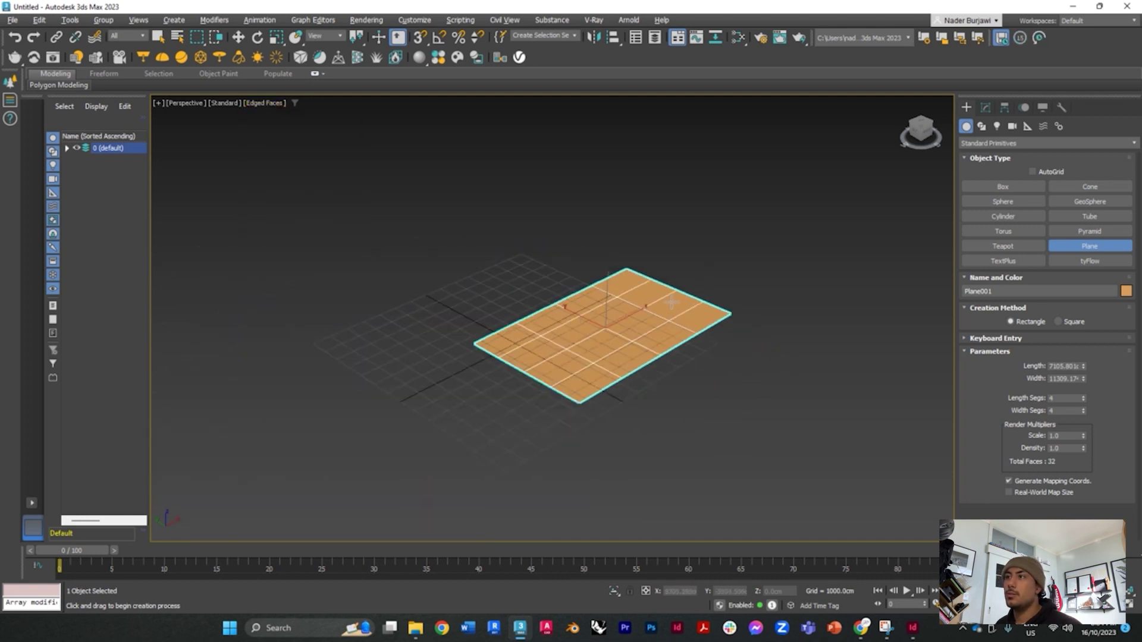
scroll(668, 299, up, 4)
scroll(607, 363, down, 2)
Step: Try rotating the plane to 90 degrees about the world Y axis and undo the rotation
middle_drag(607, 363, 595, 279)
click(255, 40)
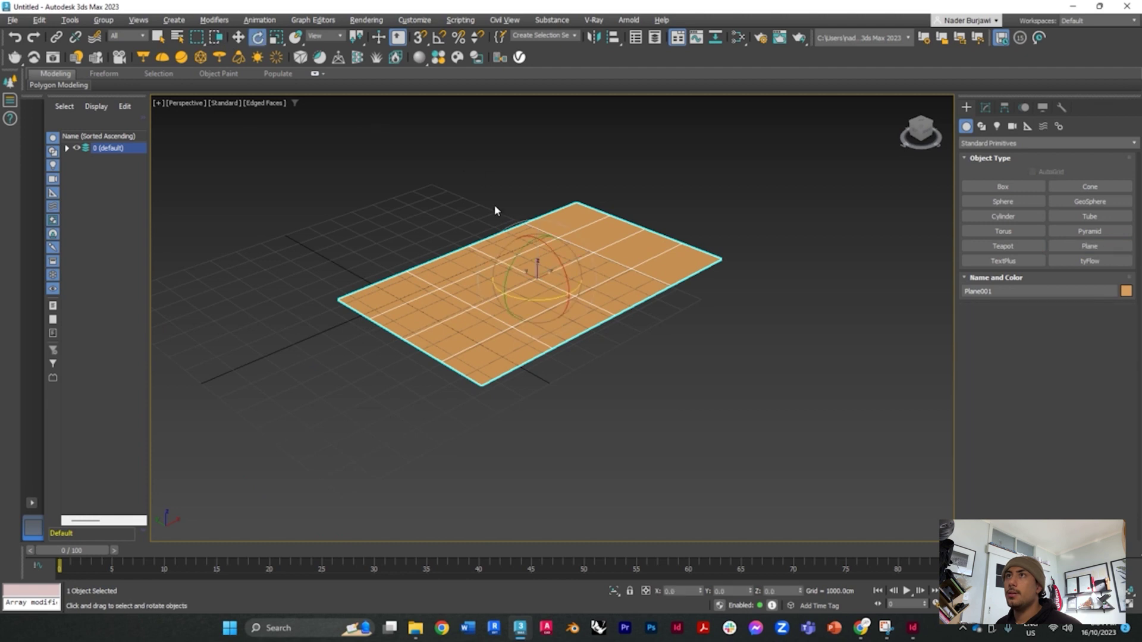
right_click(258, 40)
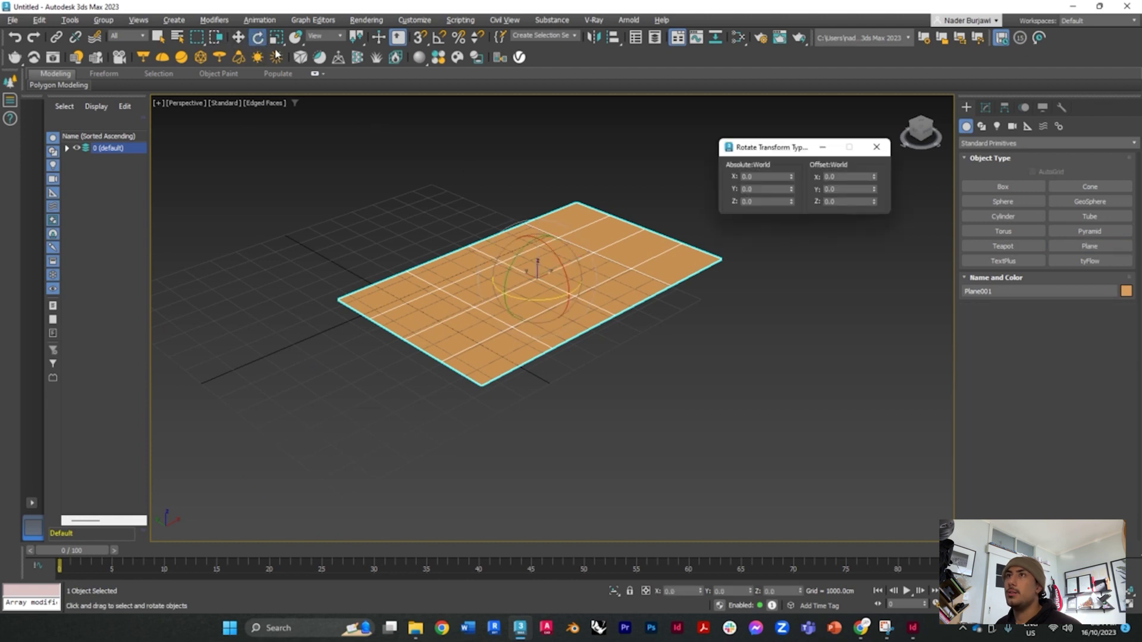
click(767, 179)
click(766, 189)
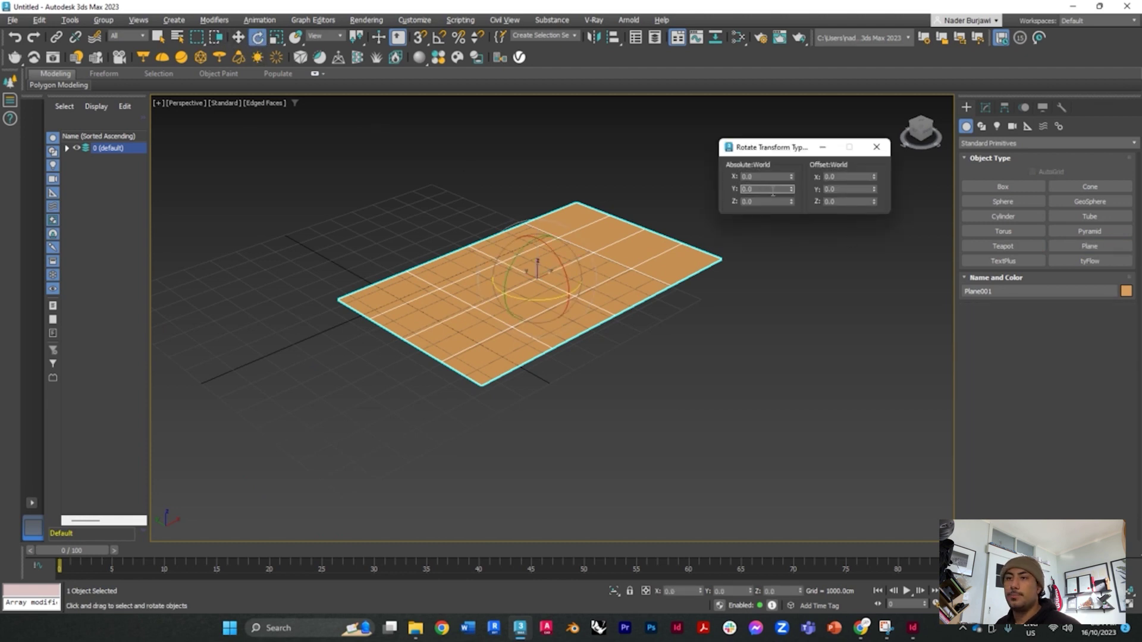
text(90)
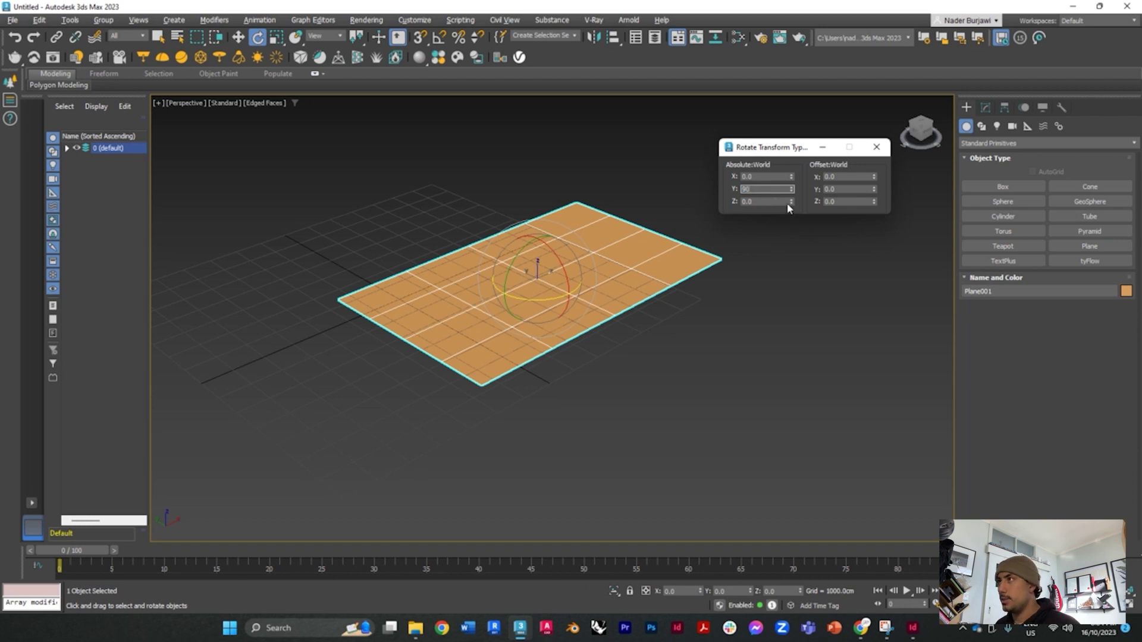
key(Return)
click(759, 177)
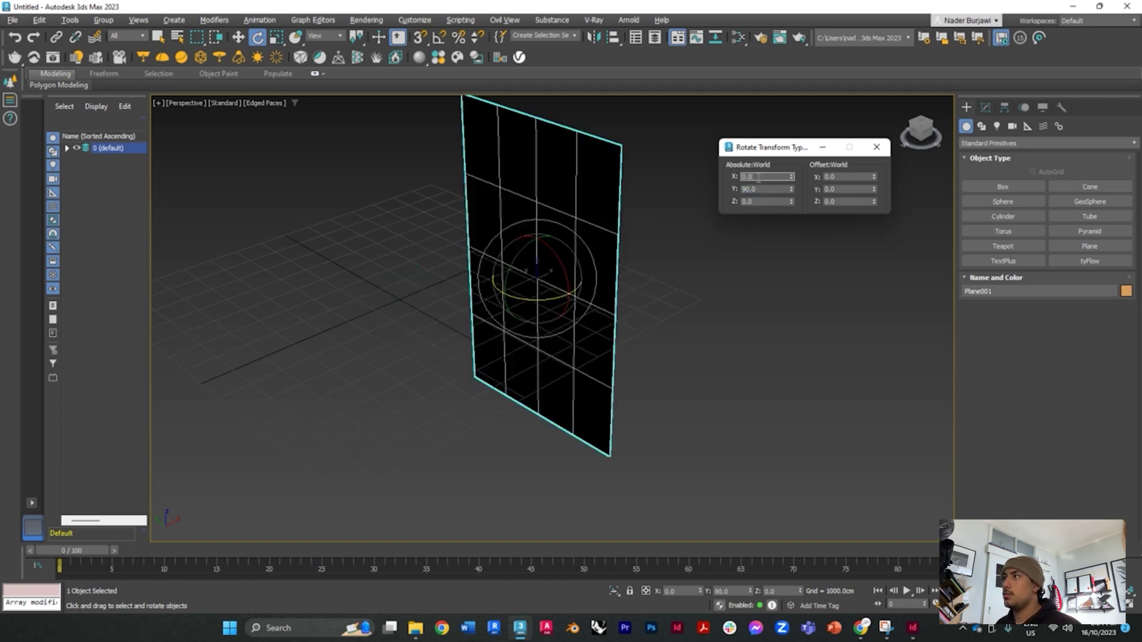
click(877, 147)
key(ctrl+z)
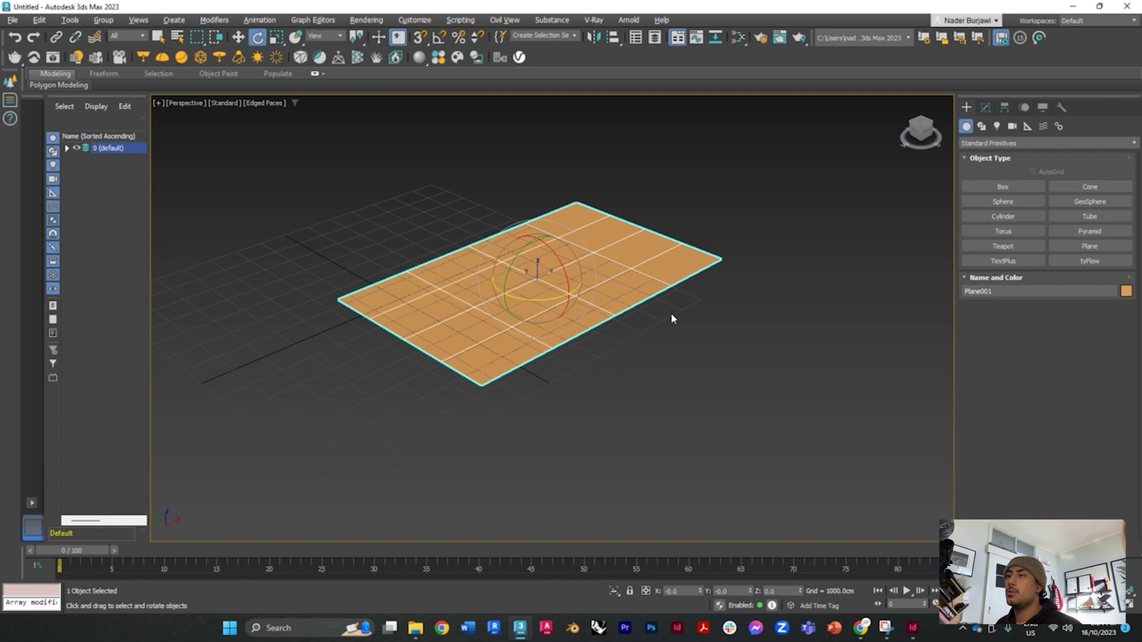
Step: Stand the plane upright by setting its absolute world X rotation to 90 degrees
right_click(259, 38)
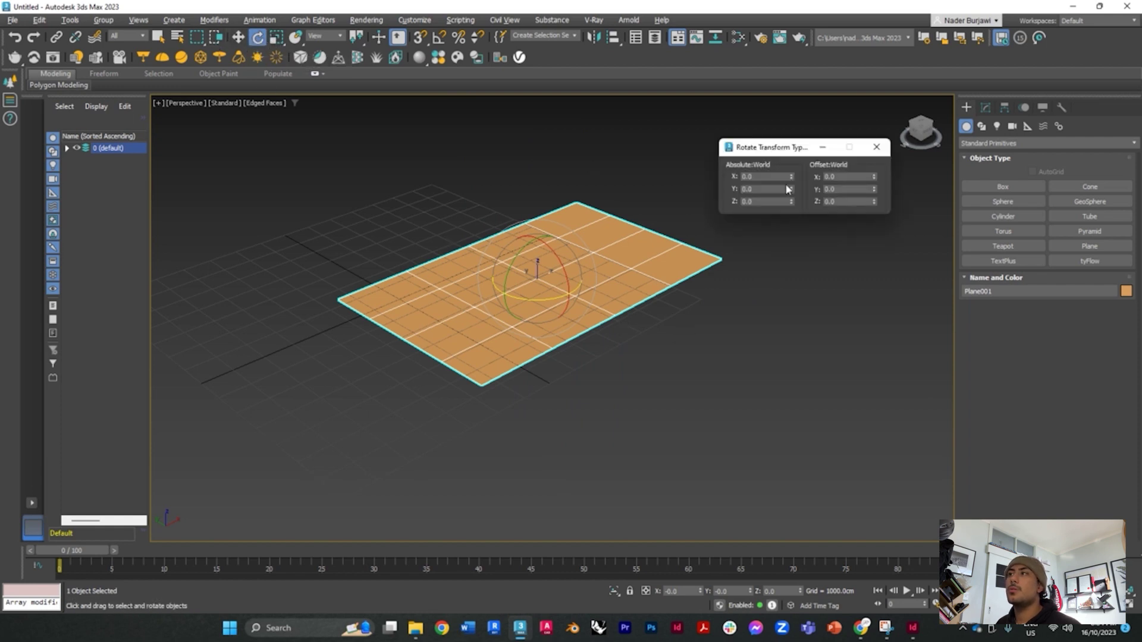
text(90)
key(Return)
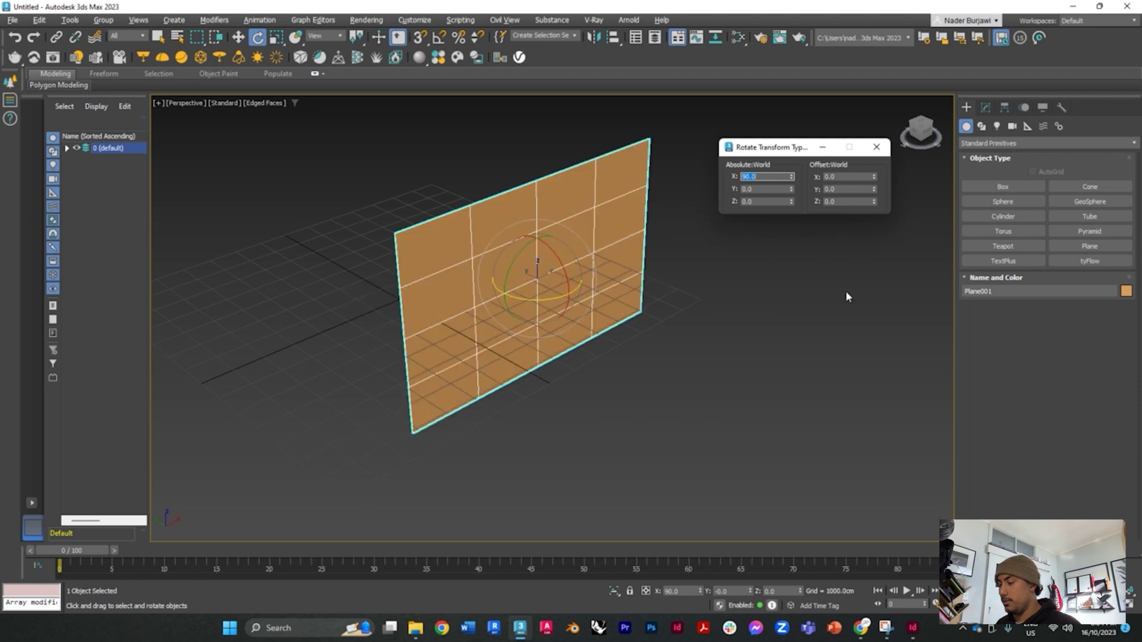
click(877, 146)
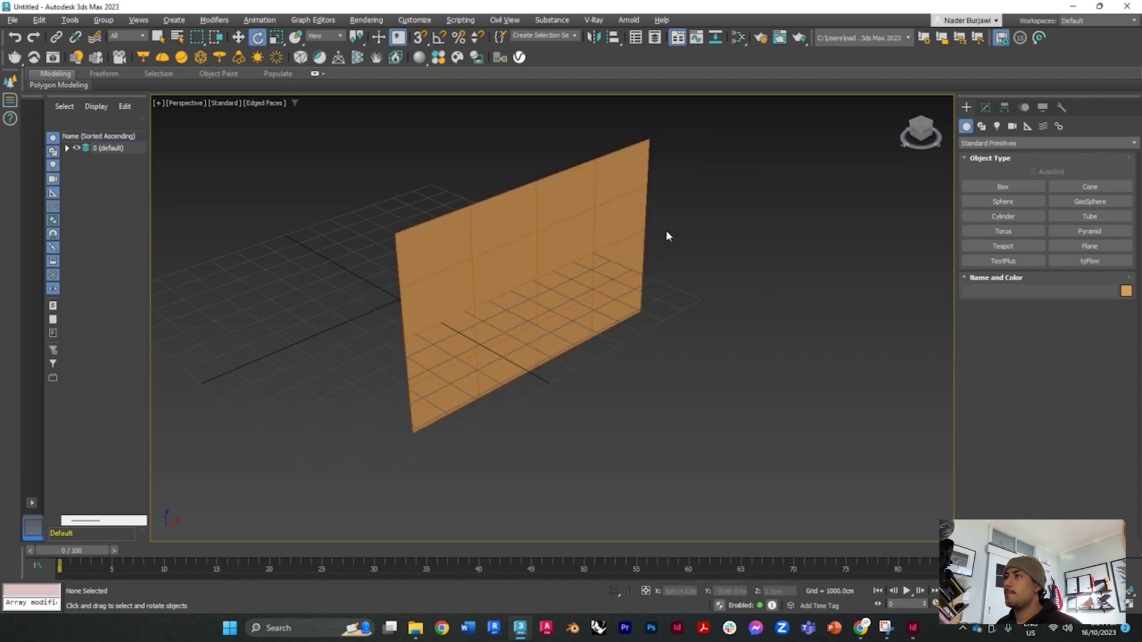
Step: Set the plane's length segments and width segments to 40 each
click(986, 108)
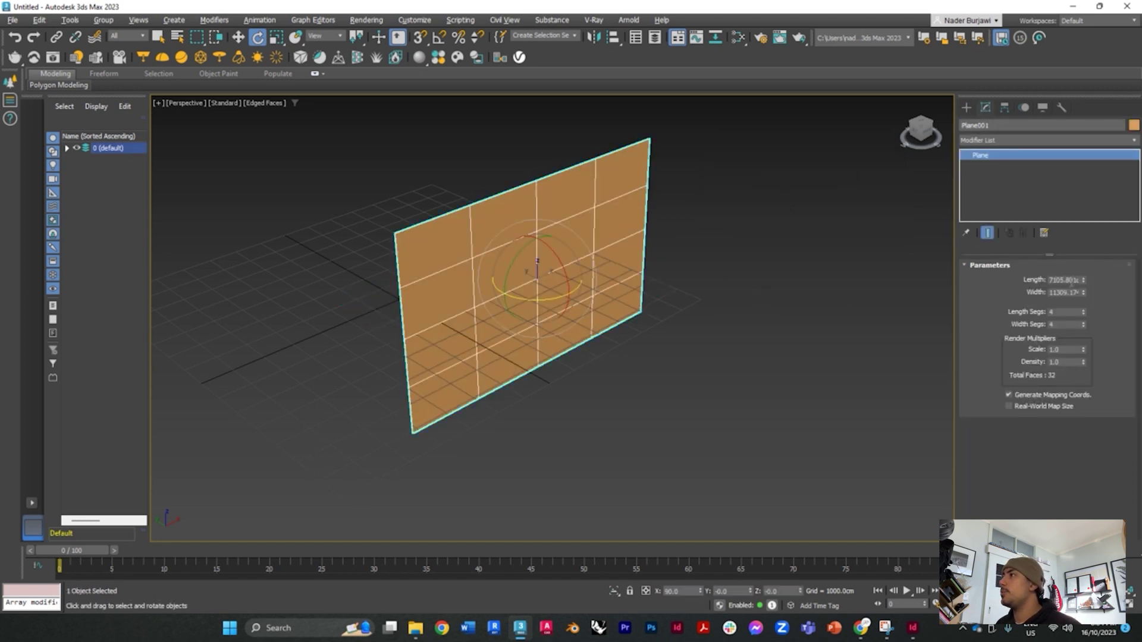
double_click(1066, 312)
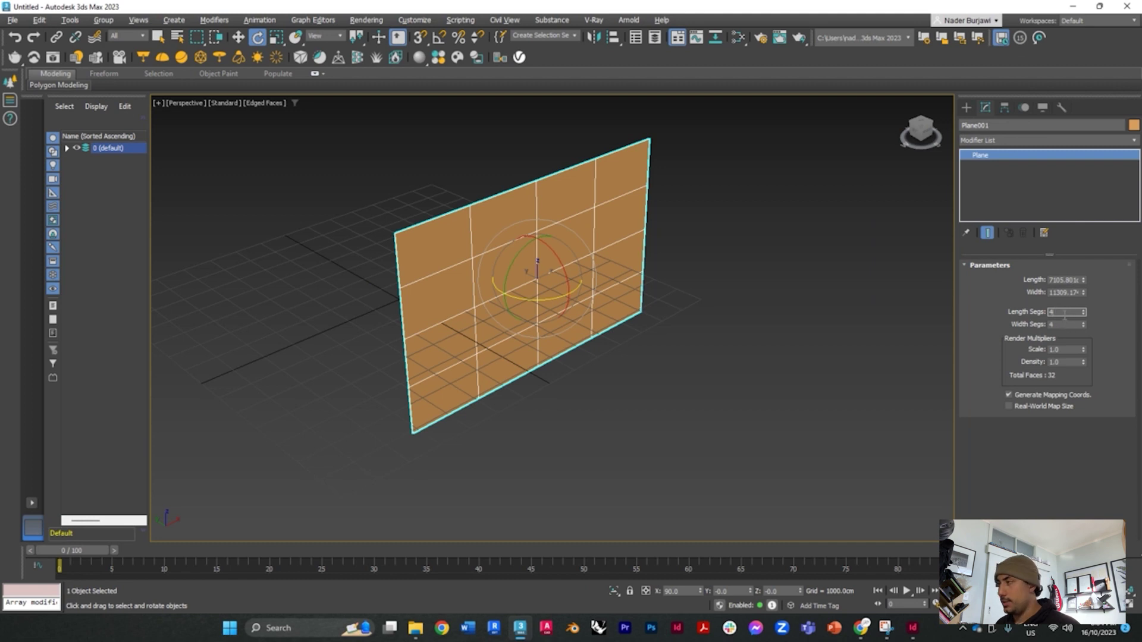
text(40)
key(Tab)
key(Return)
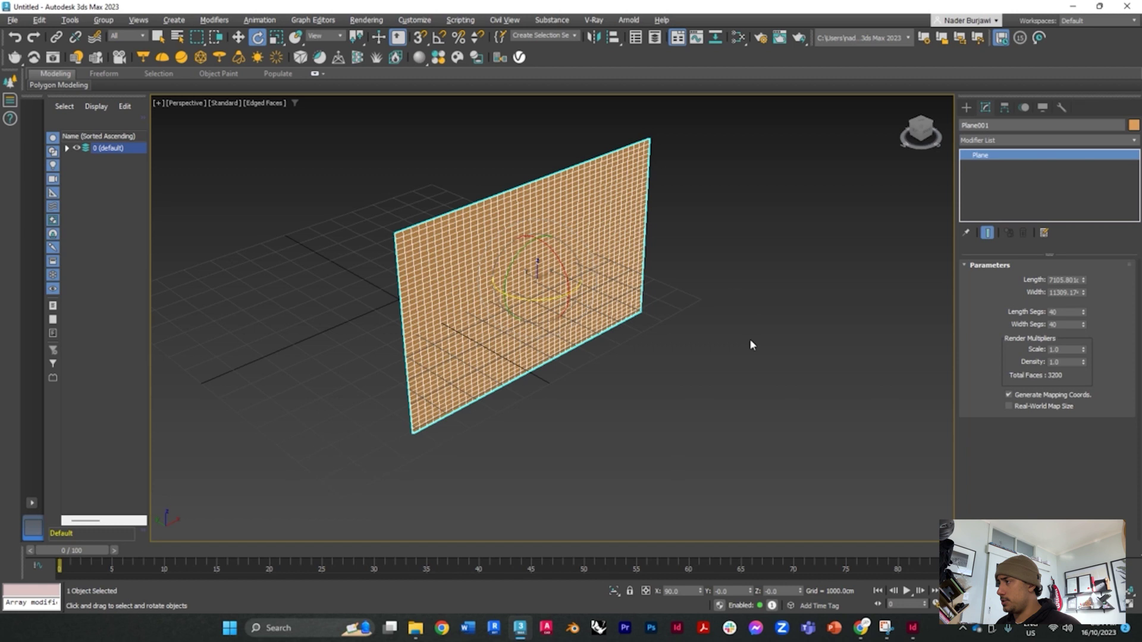
Step: Move the plane straight up above the grid to a Z height of about 12996 cm
scroll(637, 350, down, 4)
scroll(637, 351, up, 2)
click(690, 377)
click(562, 278)
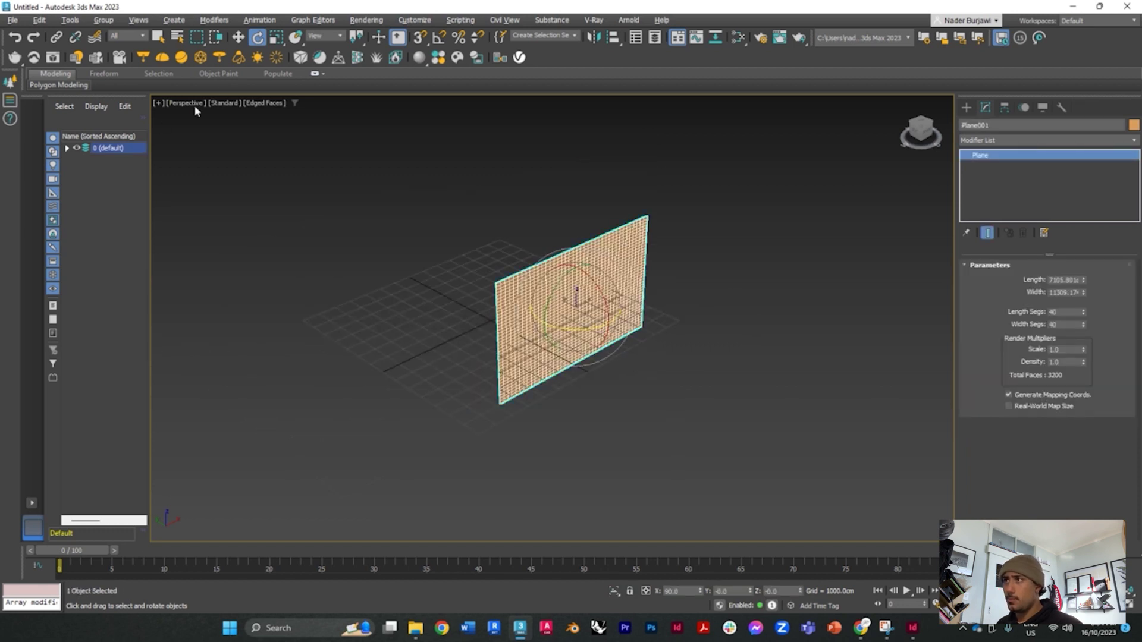
click(238, 37)
scroll(571, 316, down, 2)
drag(576, 300, 582, 156)
right_click(695, 280)
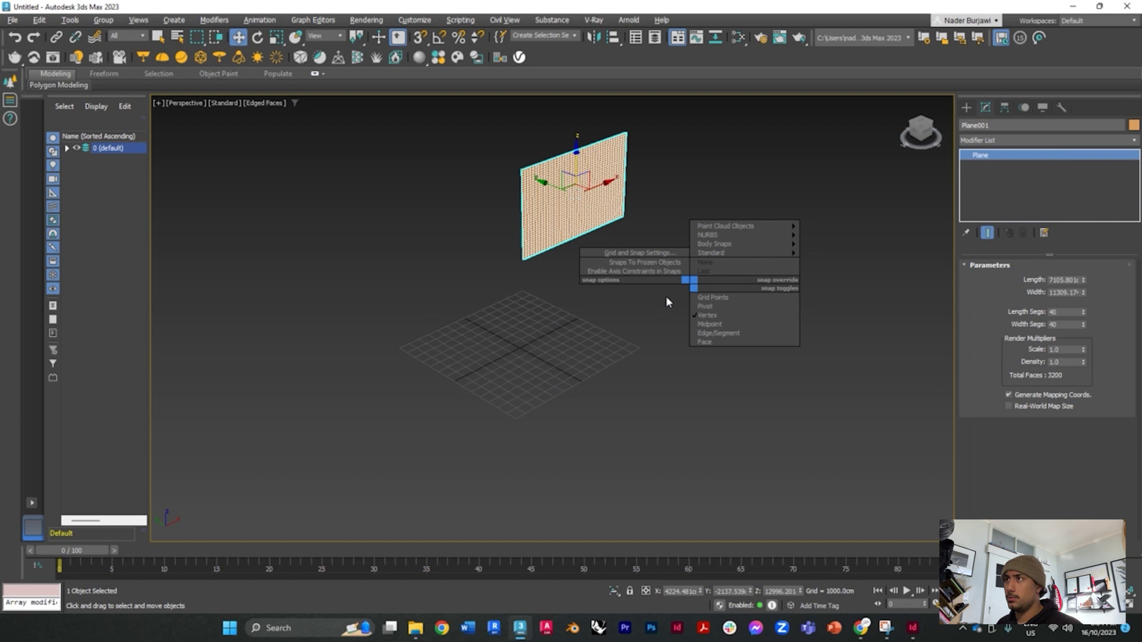
Step: Draw a cylinder on the grid beside the plane, about 900 cm in radius and 22026 cm high
click(659, 396)
alt+middle_drag(646, 303, 668, 357)
scroll(596, 296, up, 2)
scroll(654, 351, down, 2)
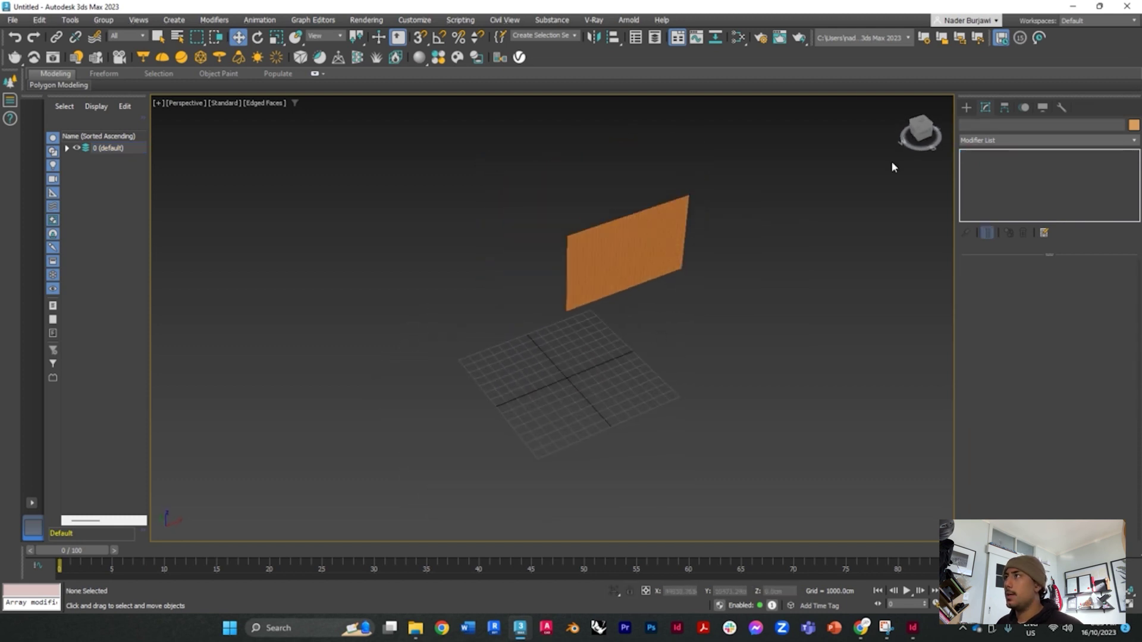
click(967, 107)
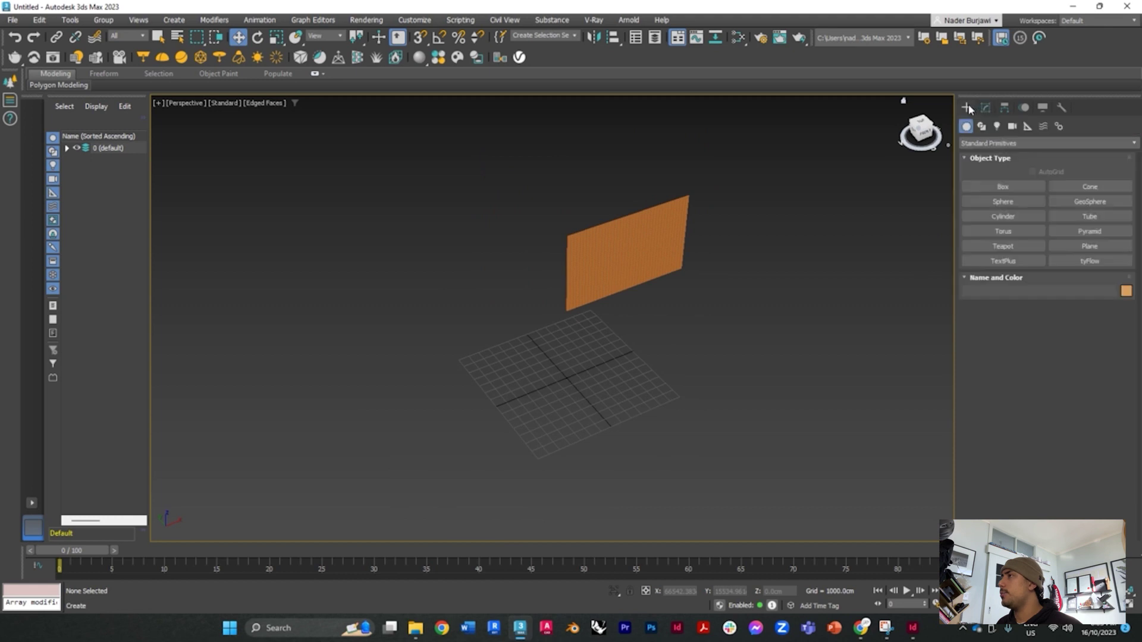
click(1005, 216)
drag(535, 379, 540, 387)
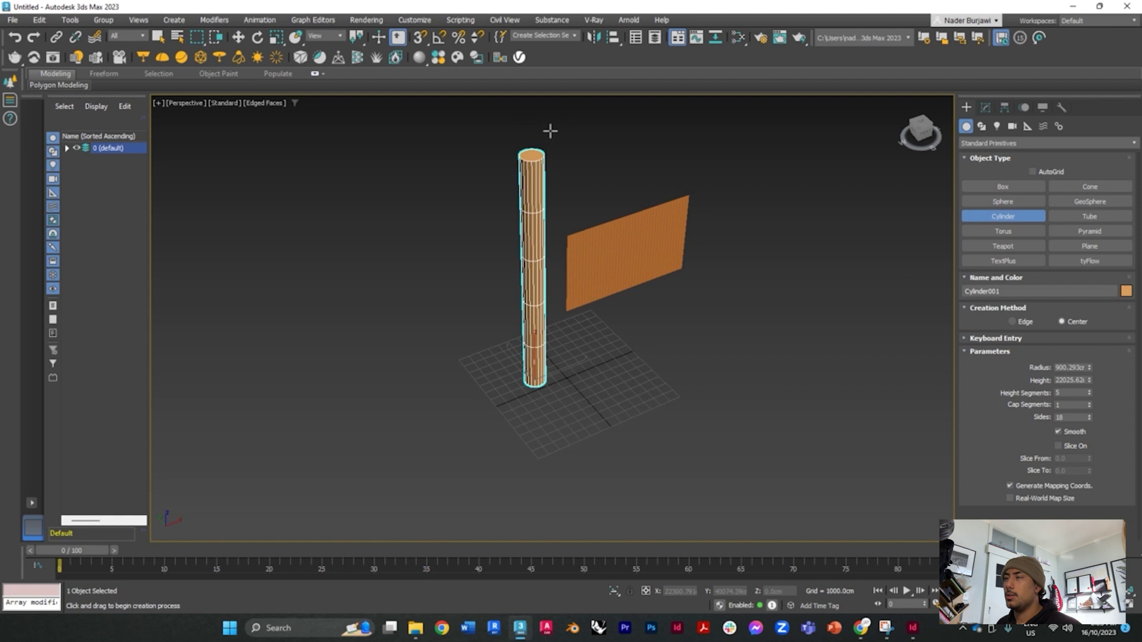
Step: Reduce the cylinder's radius to about 194 cm and change its object color to blue
click(985, 107)
drag(1091, 286, 1088, 334)
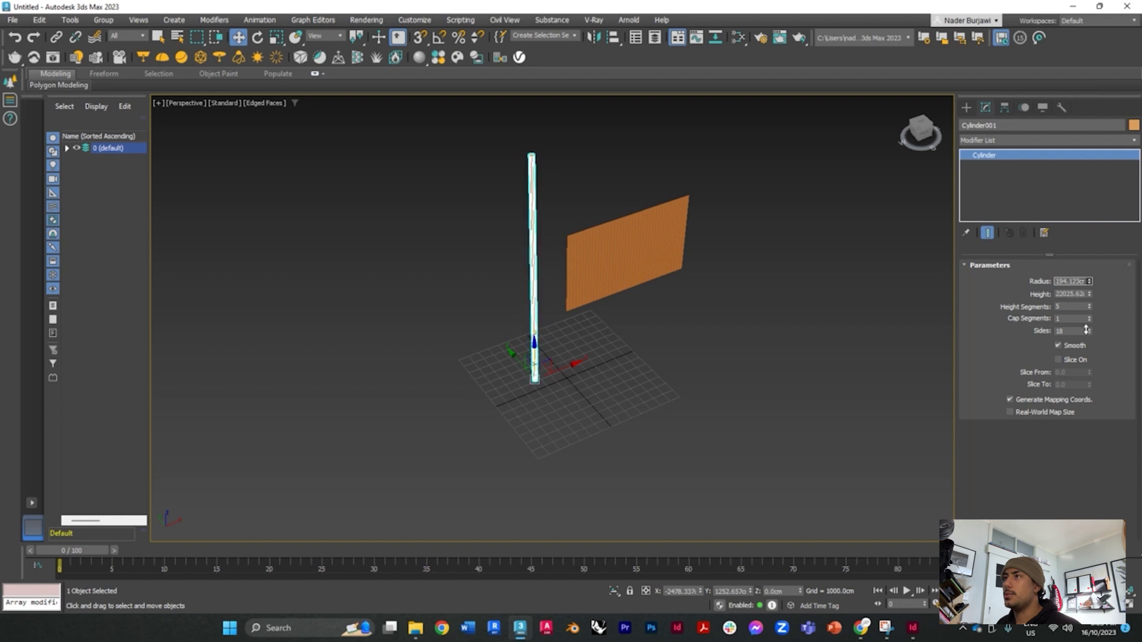
click(1134, 125)
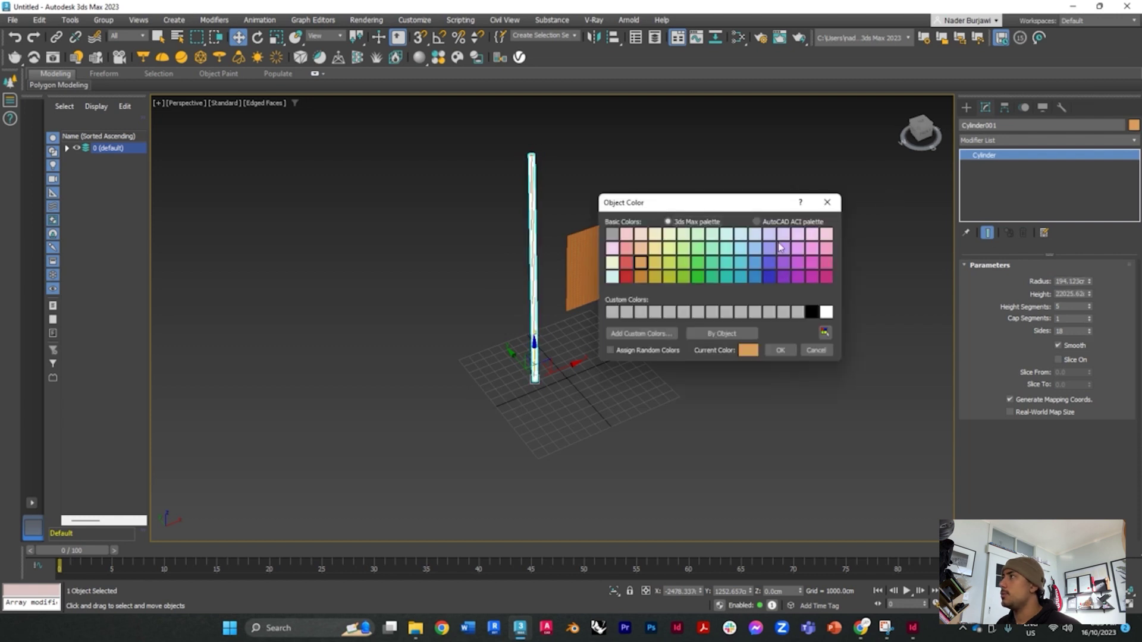
click(670, 263)
click(780, 349)
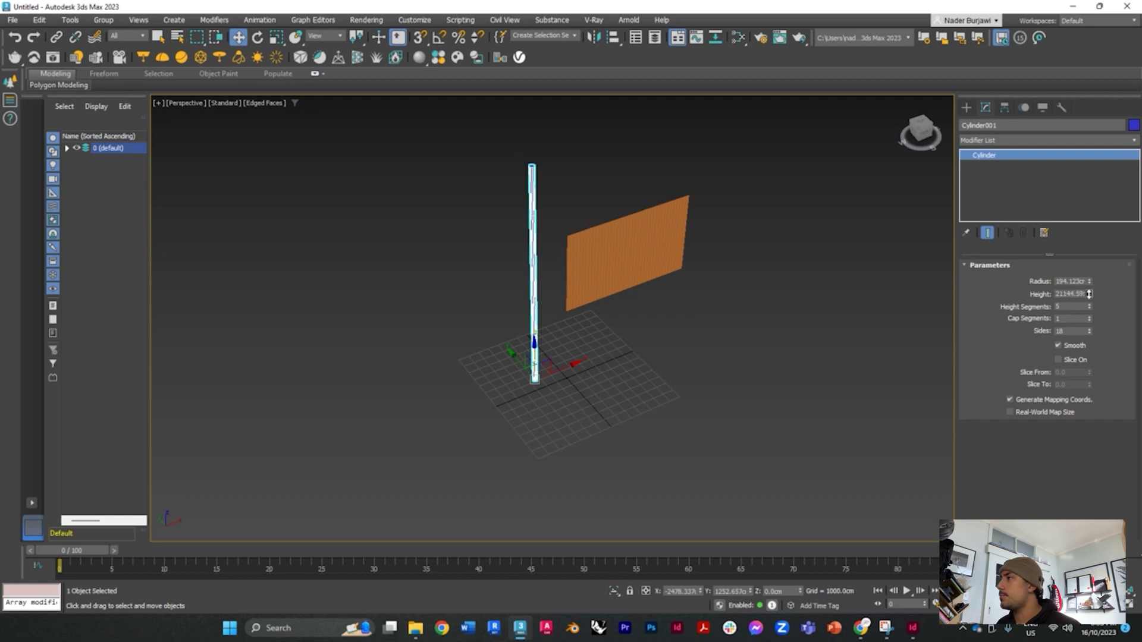
Step: Shorten the cylinder to a height of about 16960 cm
drag(1089, 294, 1089, 306)
click(762, 402)
click(568, 278)
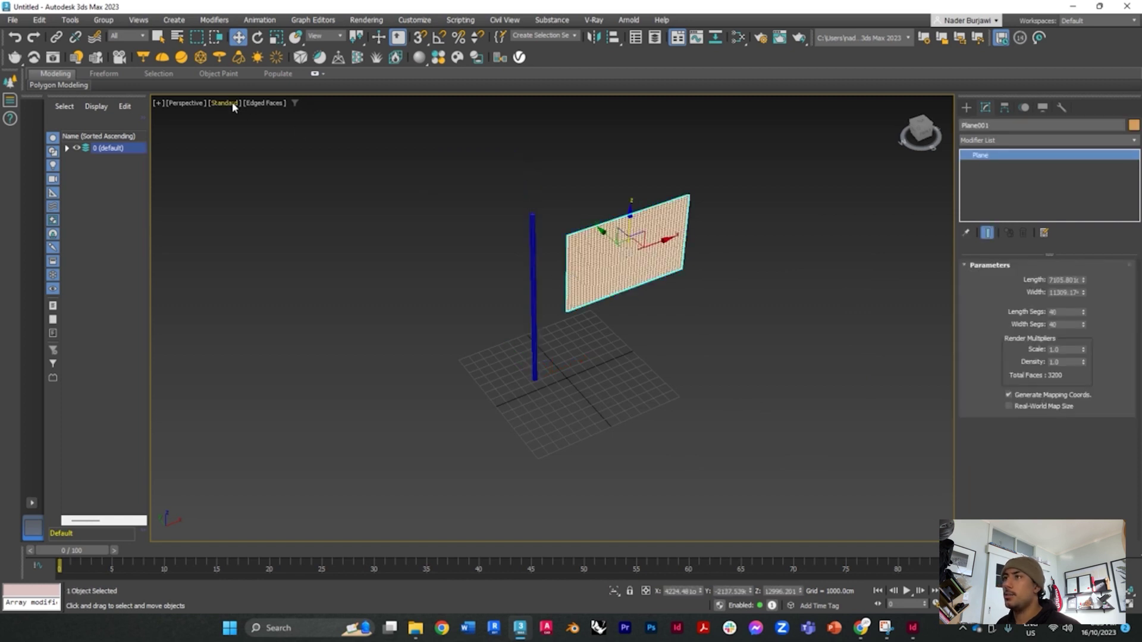
click(355, 251)
Step: Move the cylinder in the Top viewport so it touches the plane's near end and is centered on the plane's line
key(alt+w)
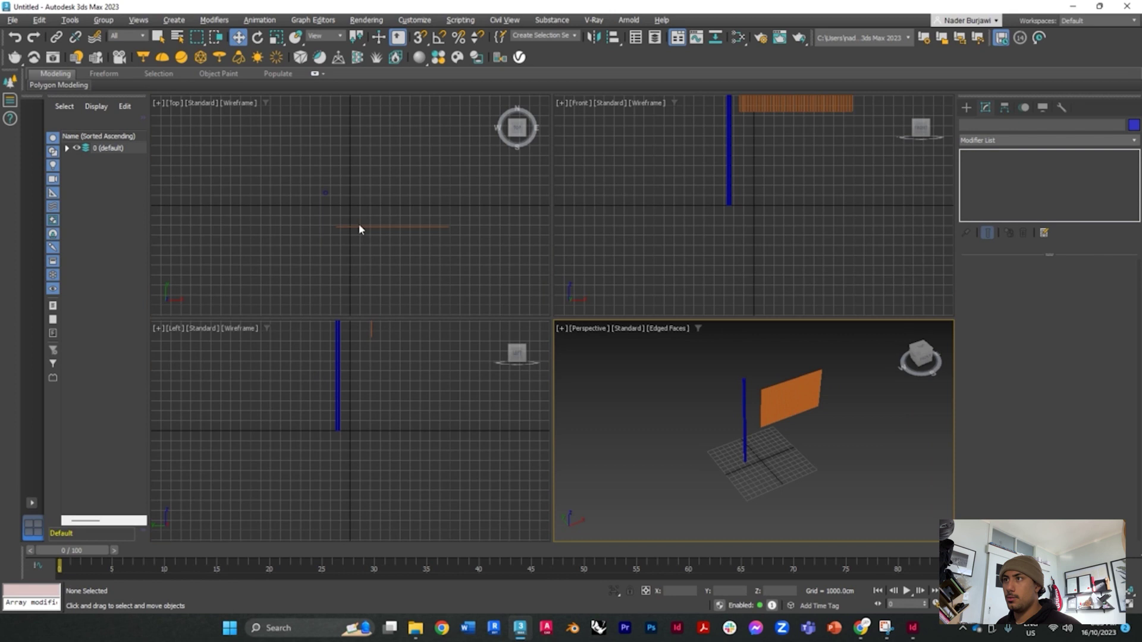
click(327, 194)
drag(324, 147, 326, 187)
scroll(333, 232, up, 3)
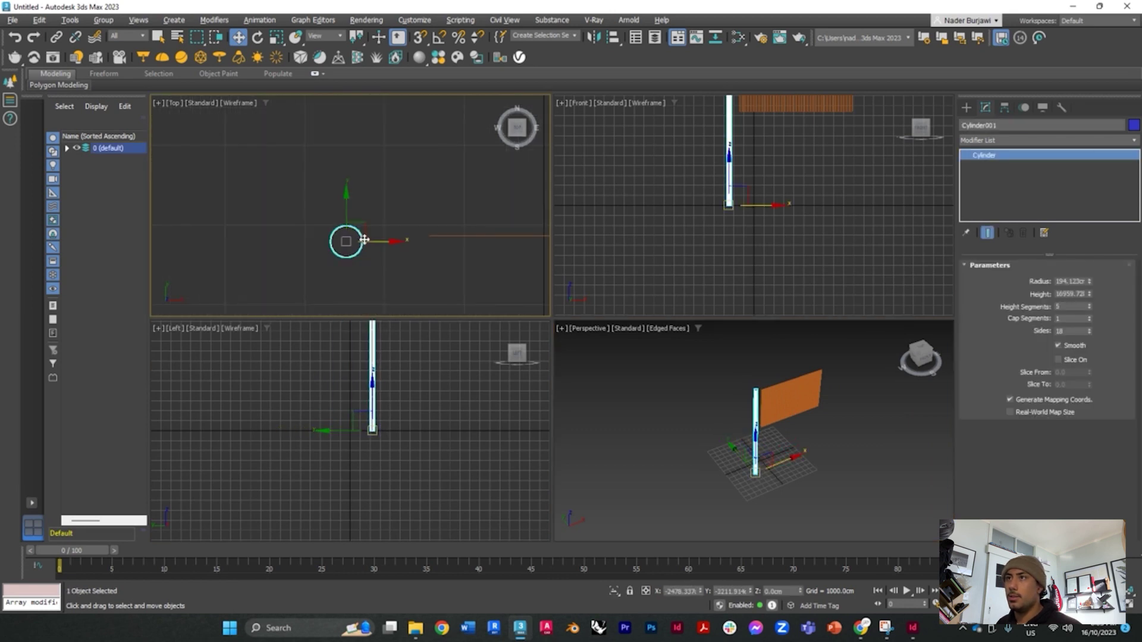
drag(382, 243, 469, 244)
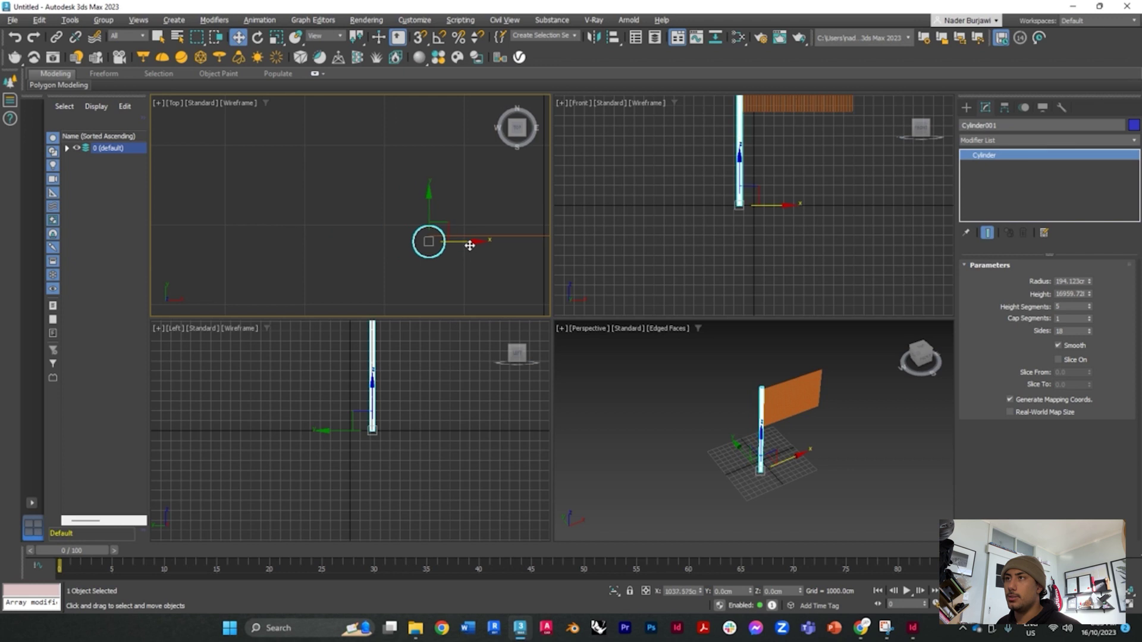
drag(429, 195, 429, 191)
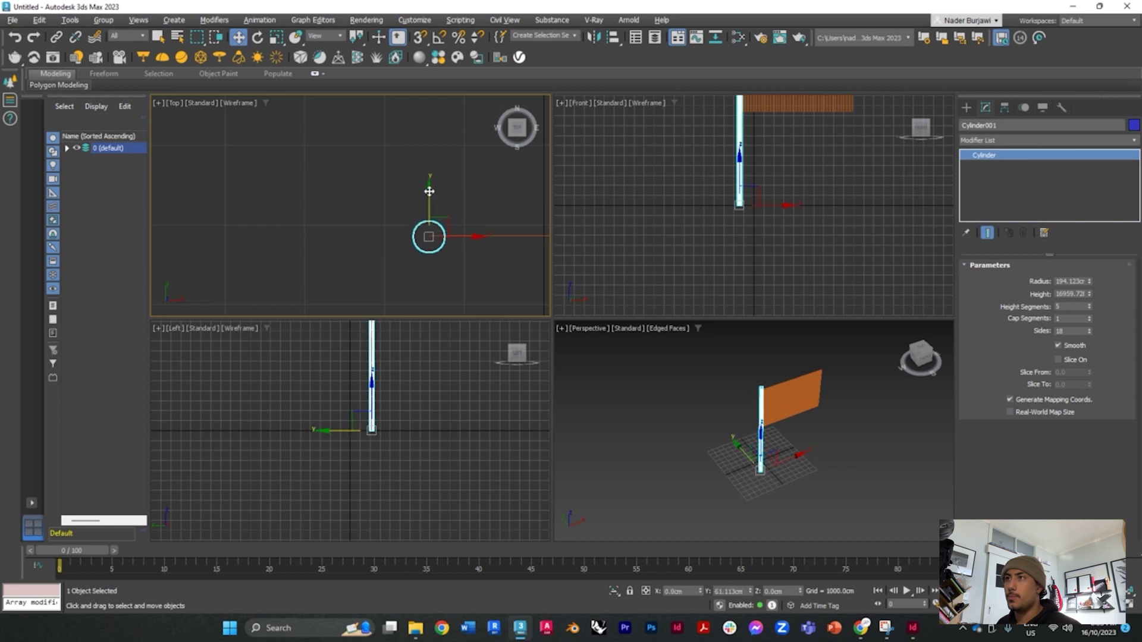
Step: Maximize the Perspective viewport and change the flagpole cylinder's object color to green
click(861, 511)
mouse_move(815, 473)
alt+middle_down()
mouse_move(796, 452)
mouse_move(813, 461)
alt+middle_up()
key(alt+w)
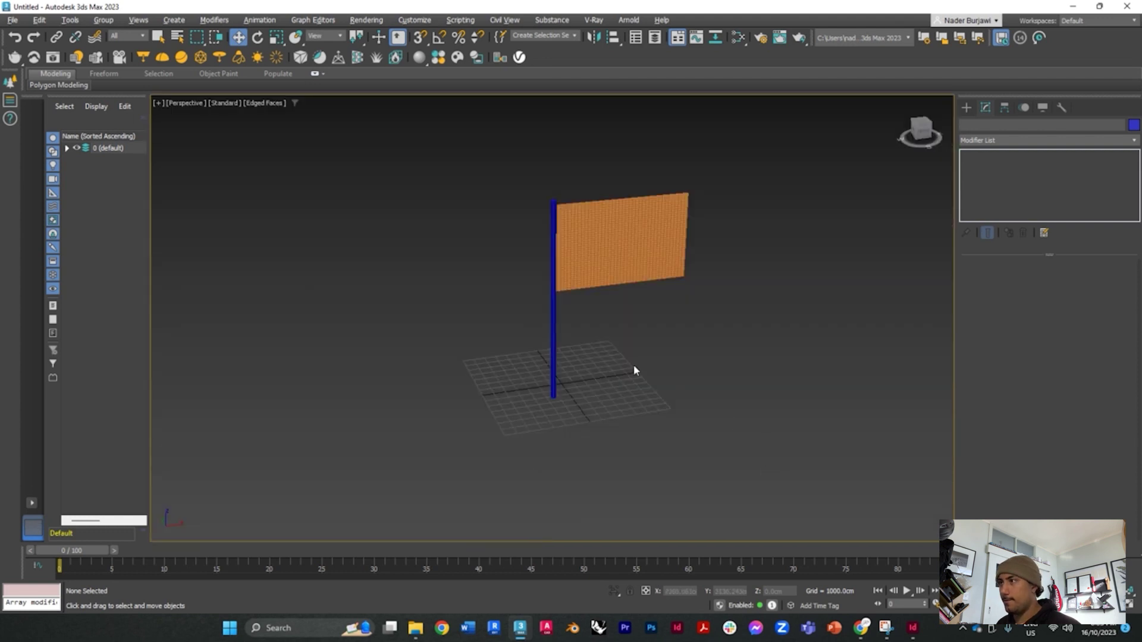
click(552, 337)
click(1131, 127)
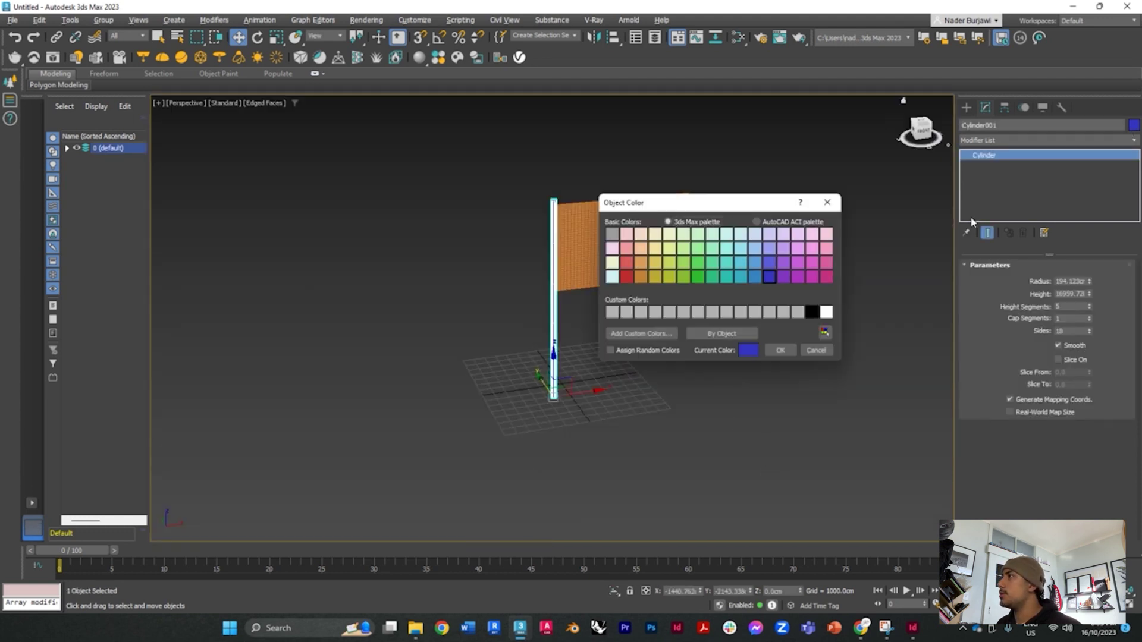
click(696, 266)
click(780, 350)
click(679, 309)
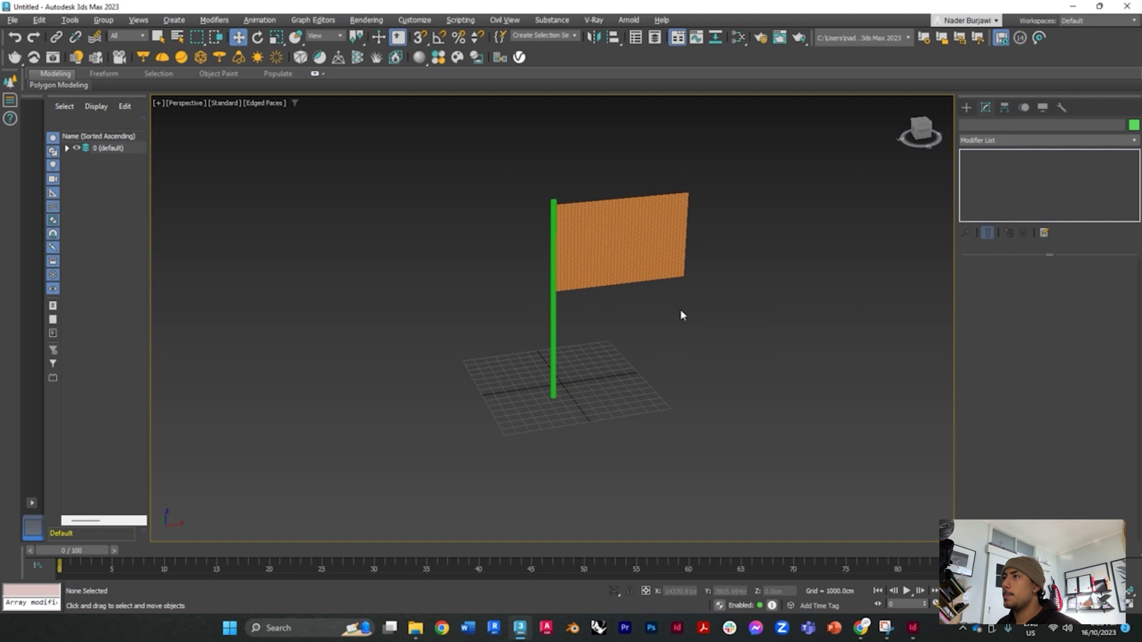
Step: Create a tyFlow object in the Perspective viewport beside the flagpole, just below the flag
scroll(694, 276, up, 3)
middle_drag(624, 286, 724, 375)
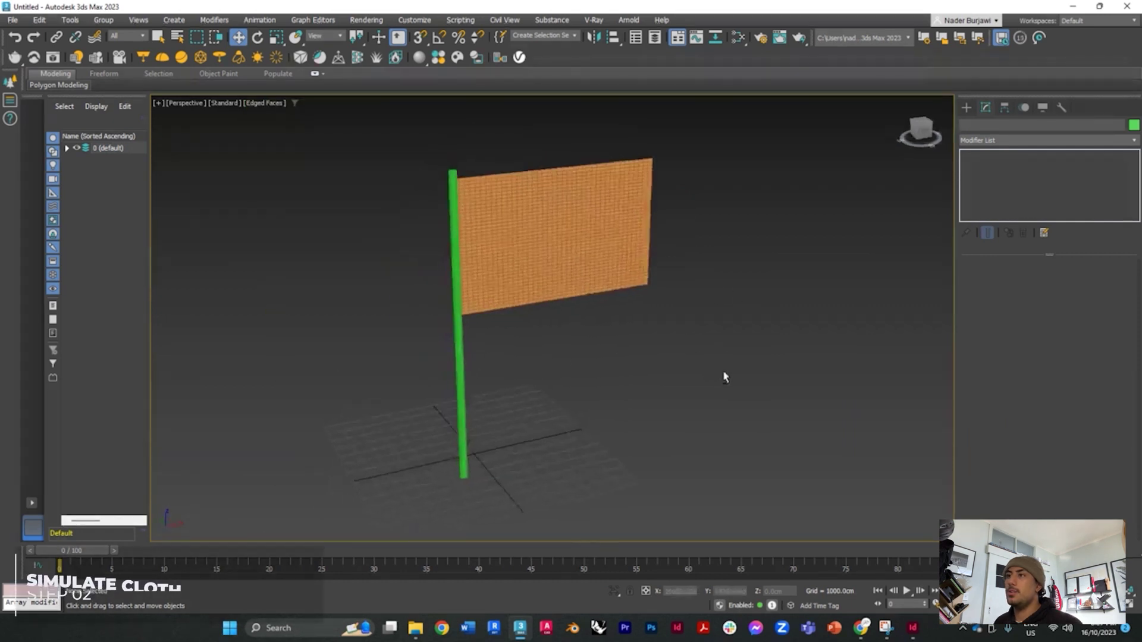
scroll(613, 295, down, 4)
scroll(573, 309, up, 2)
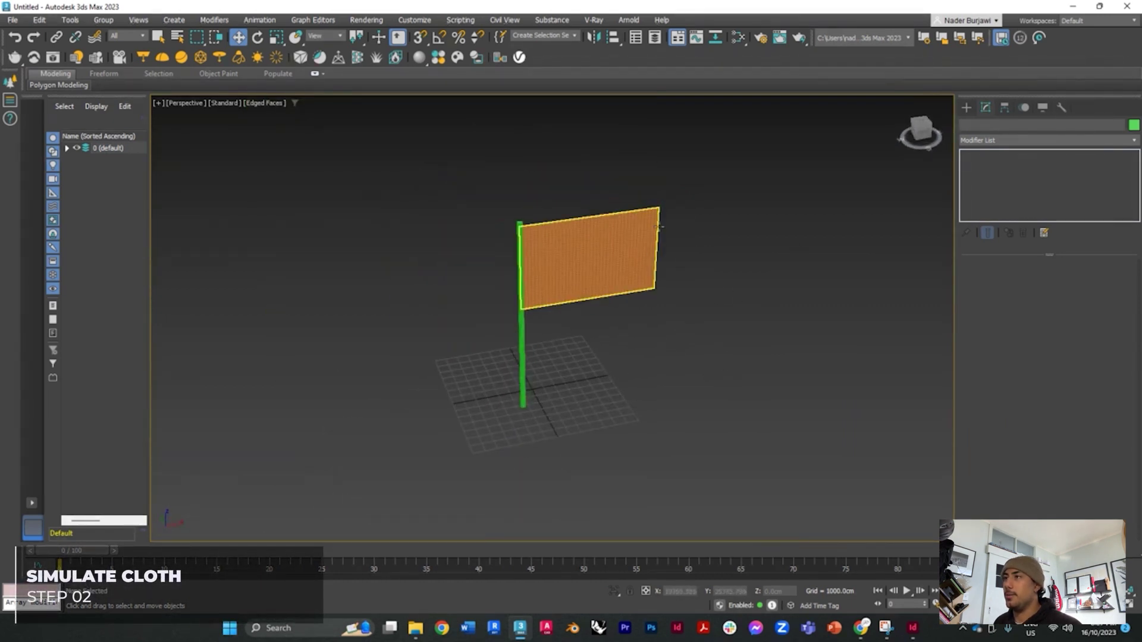
alt+middle_drag(668, 347, 786, 270)
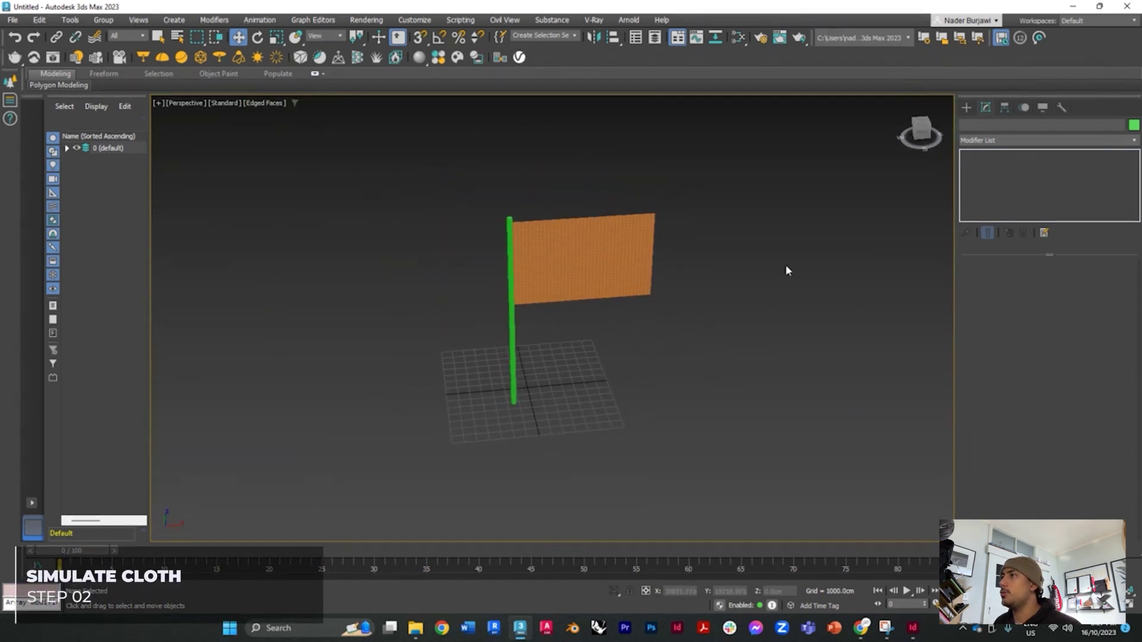
click(967, 107)
click(1090, 261)
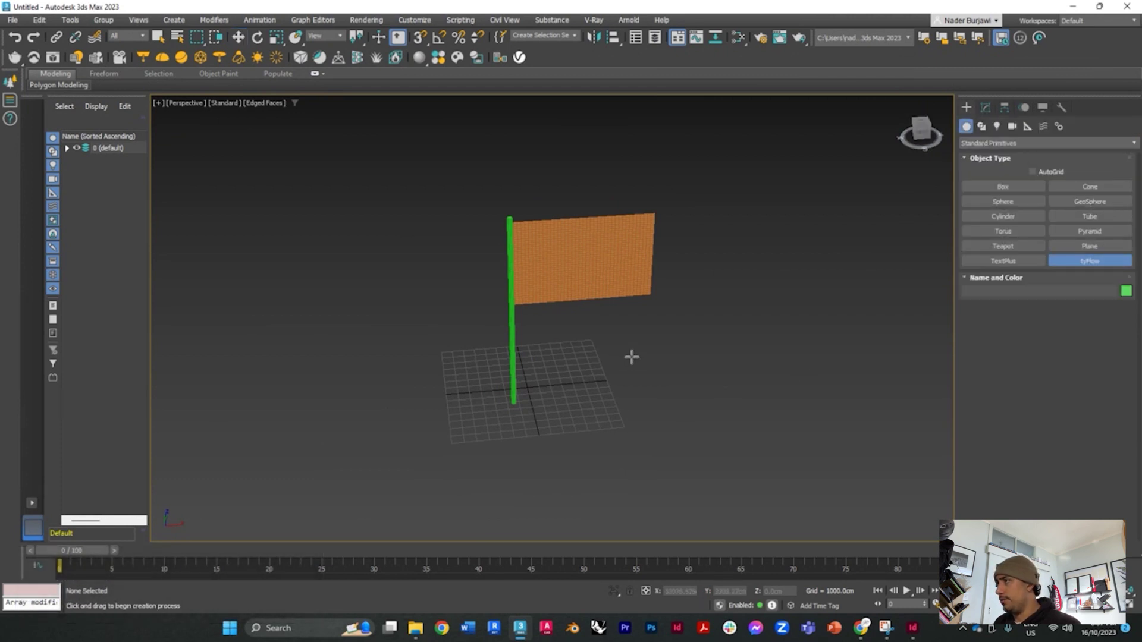
click(631, 353)
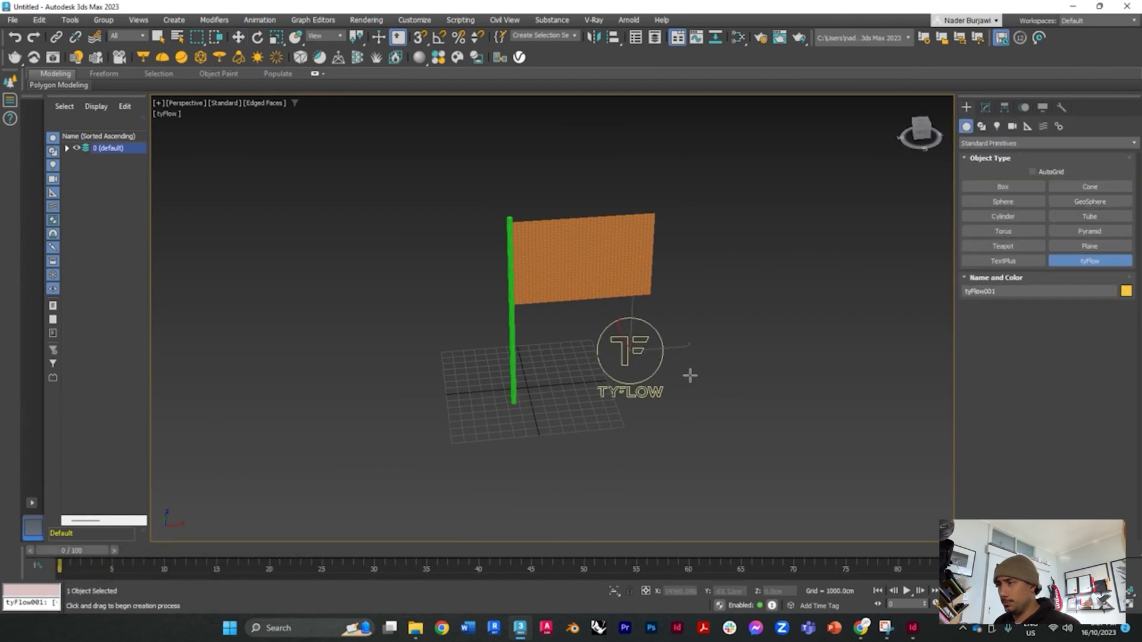
Step: Open the tyFlow object's editor, then narrow and reposition its window so the flag and pole stay visible beside it
click(985, 107)
click(1049, 298)
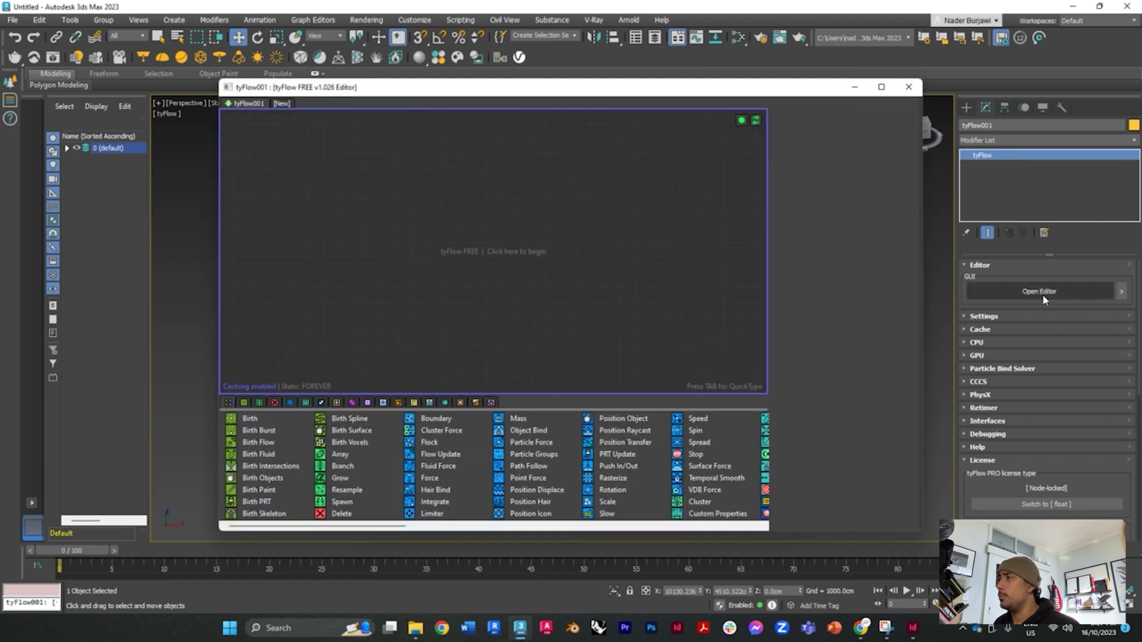
drag(518, 96, 737, 93)
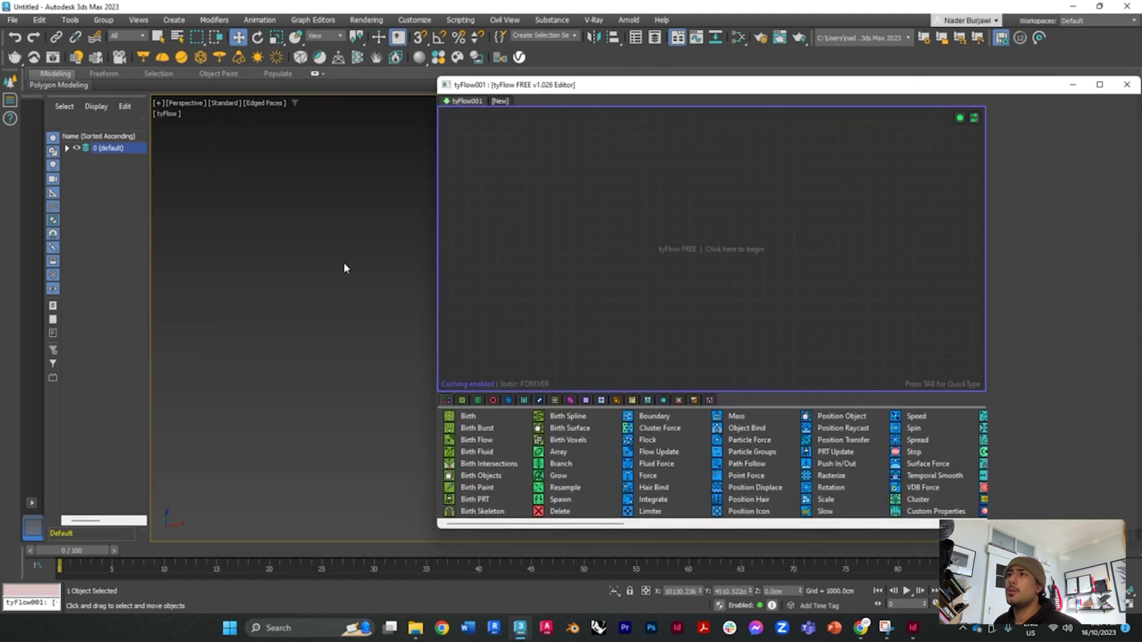
scroll(379, 275, up, 5)
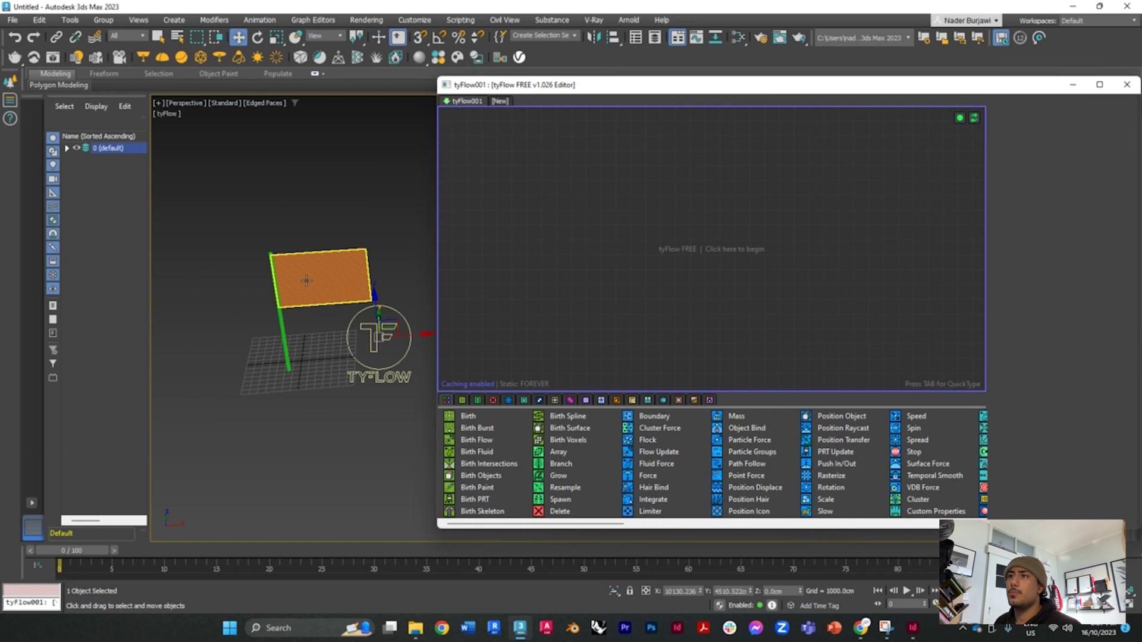
drag(436, 292, 766, 292)
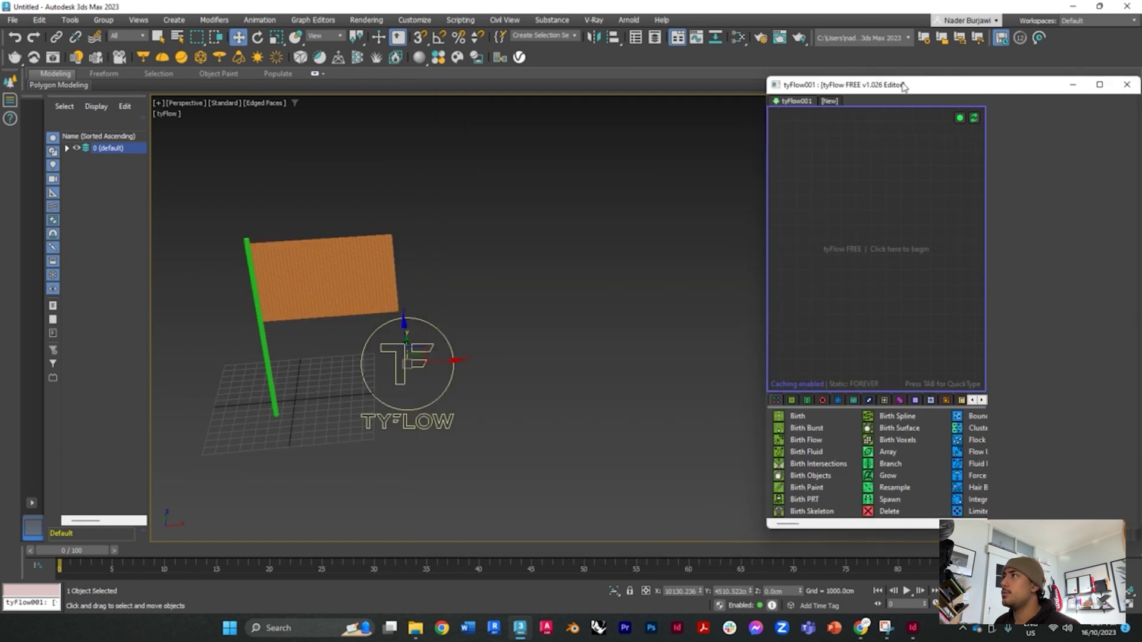
drag(904, 88, 712, 108)
scroll(356, 319, down, 2)
scroll(298, 326, up, 3)
click(453, 450)
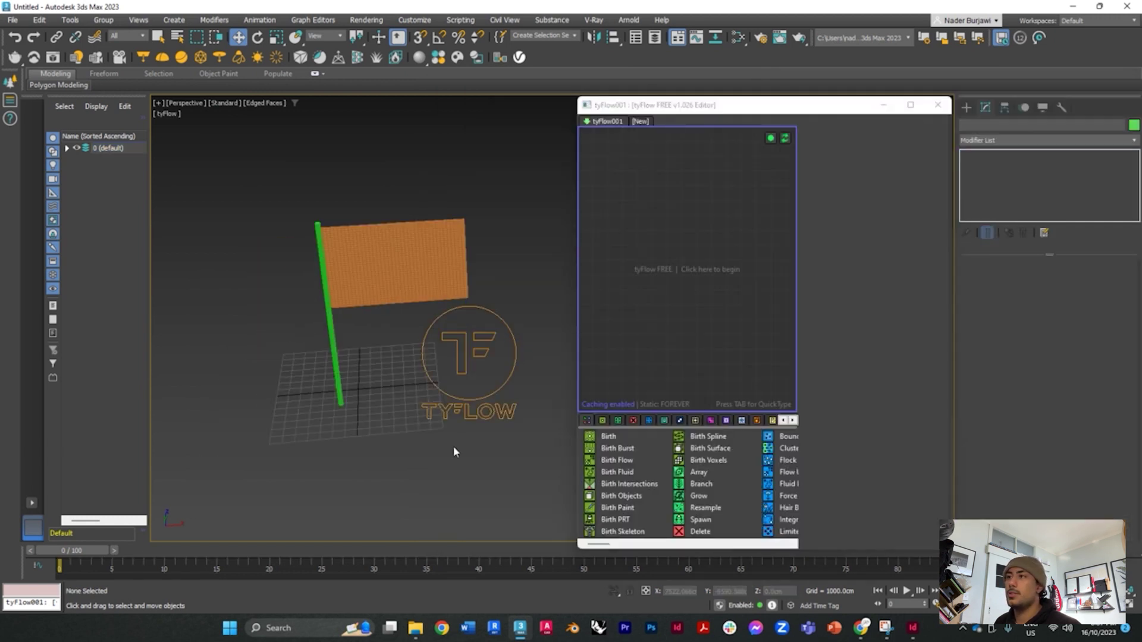
Step: Add a Birth Objects operator as a new event and pick the flag plane as its object
click(680, 325)
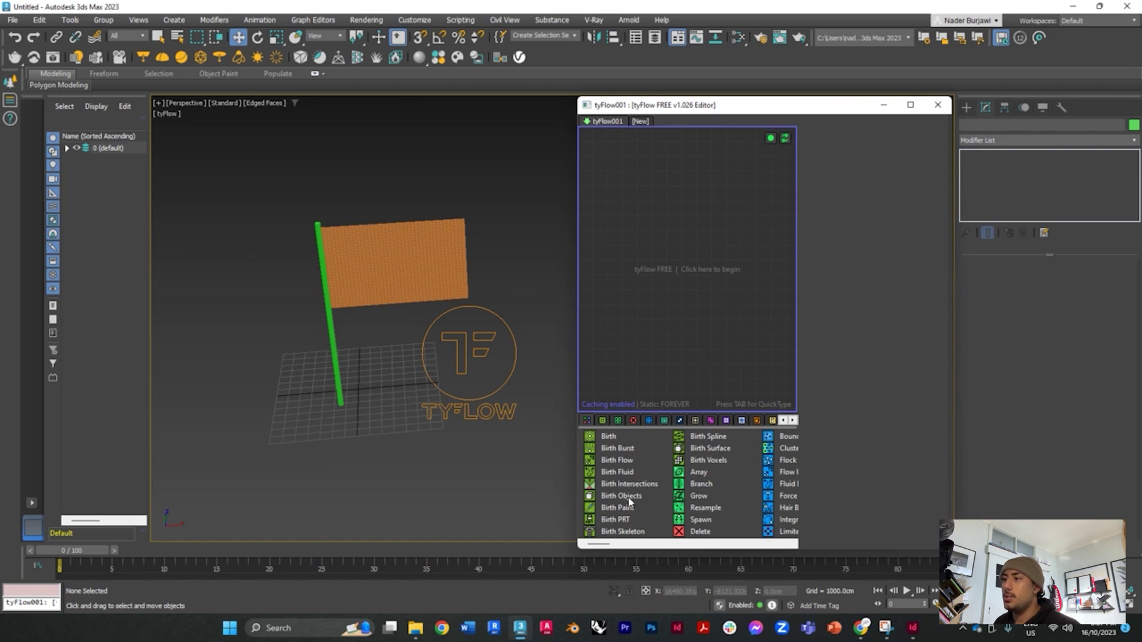
drag(629, 502, 666, 268)
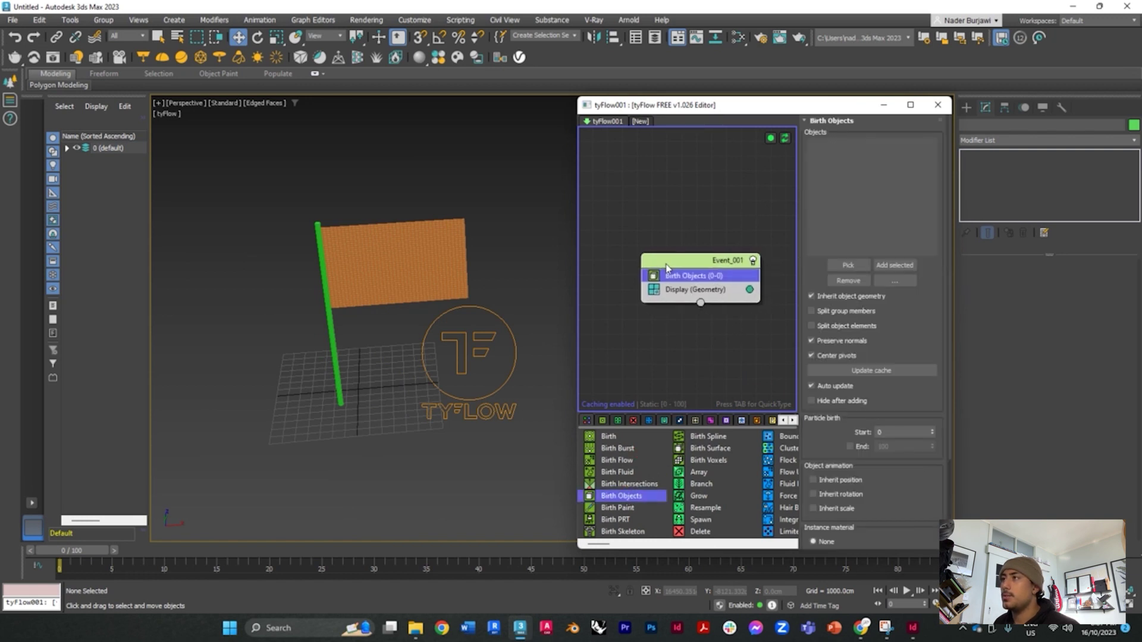
click(848, 266)
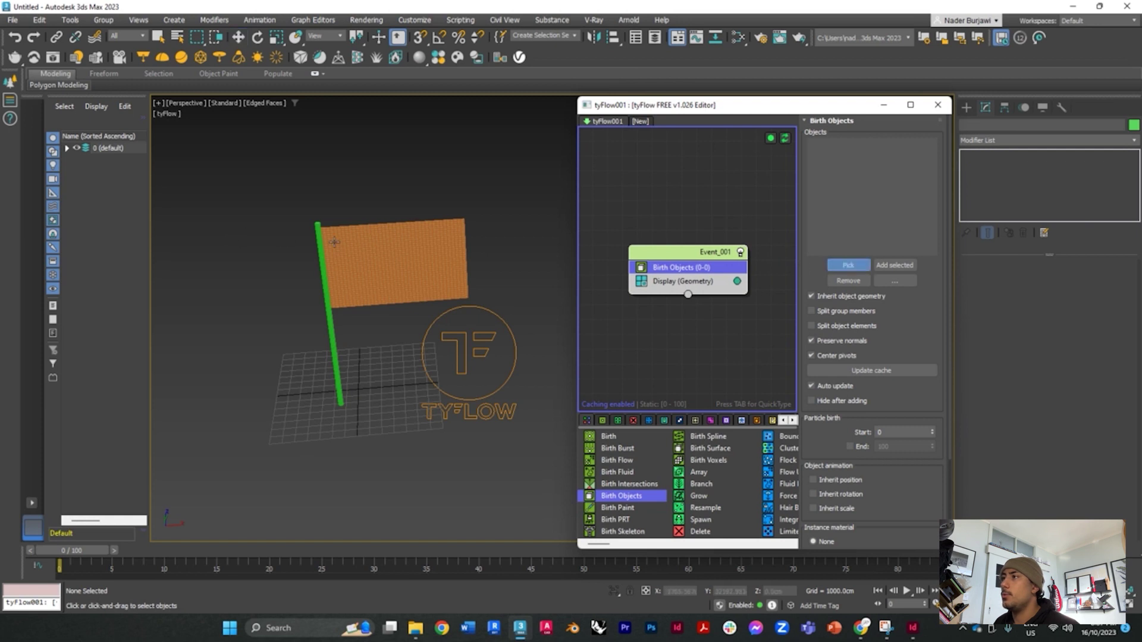
click(393, 262)
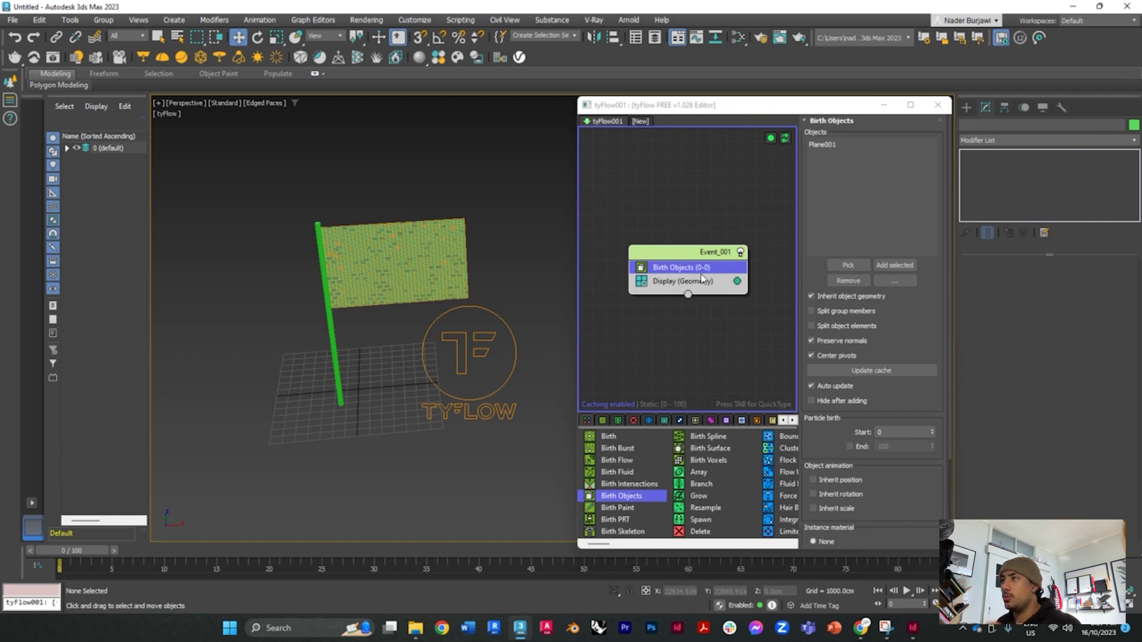
Step: Add a Cloth Bind operator to Event_001 below Birth Objects
key(Tab)
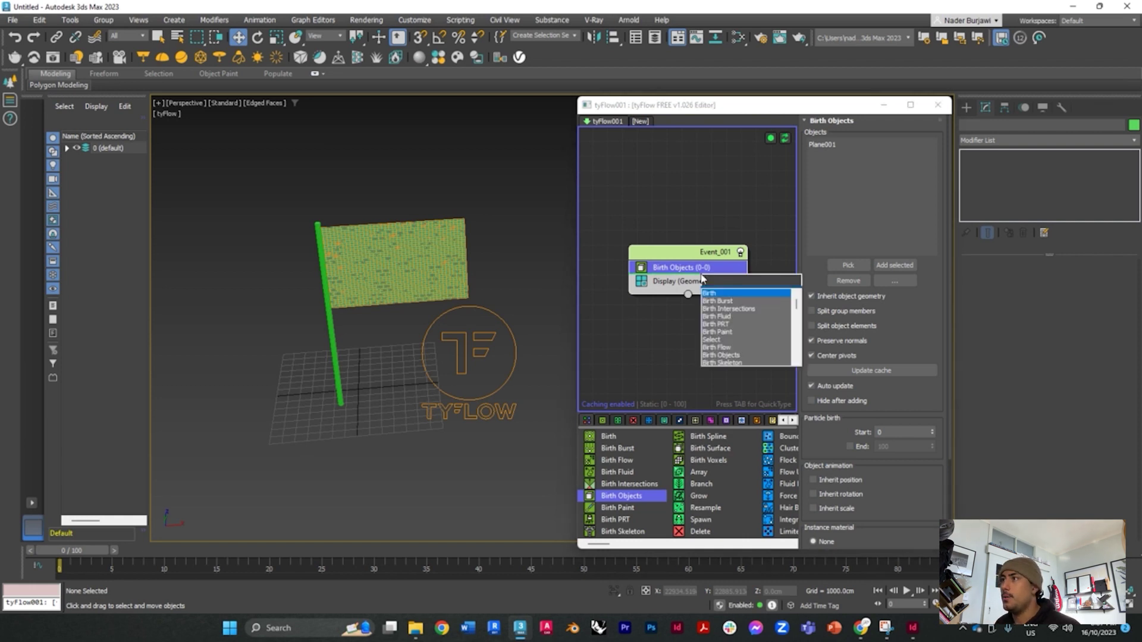
text(cloth)
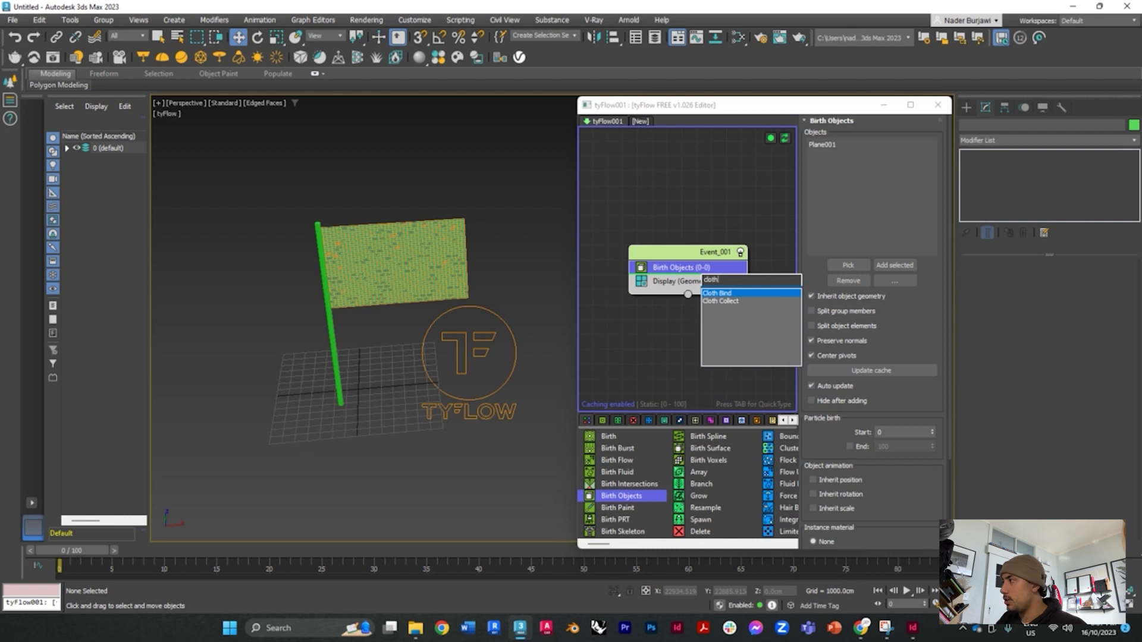
click(743, 294)
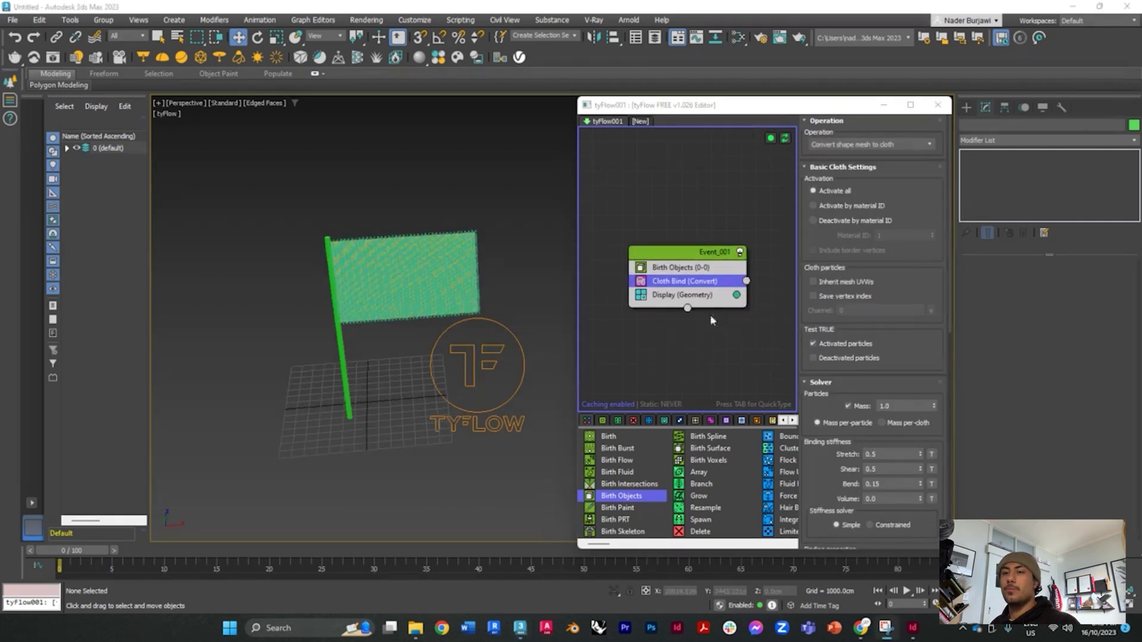
Step: Turn off marking of particles with no geometry in Event_001's Display operator
click(665, 295)
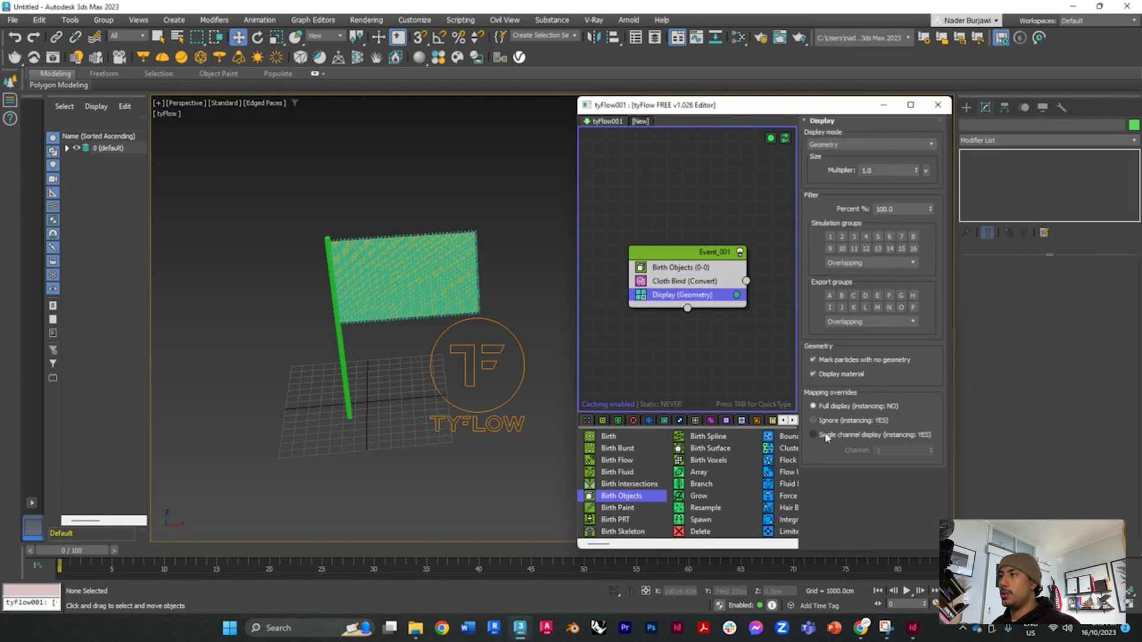
click(813, 361)
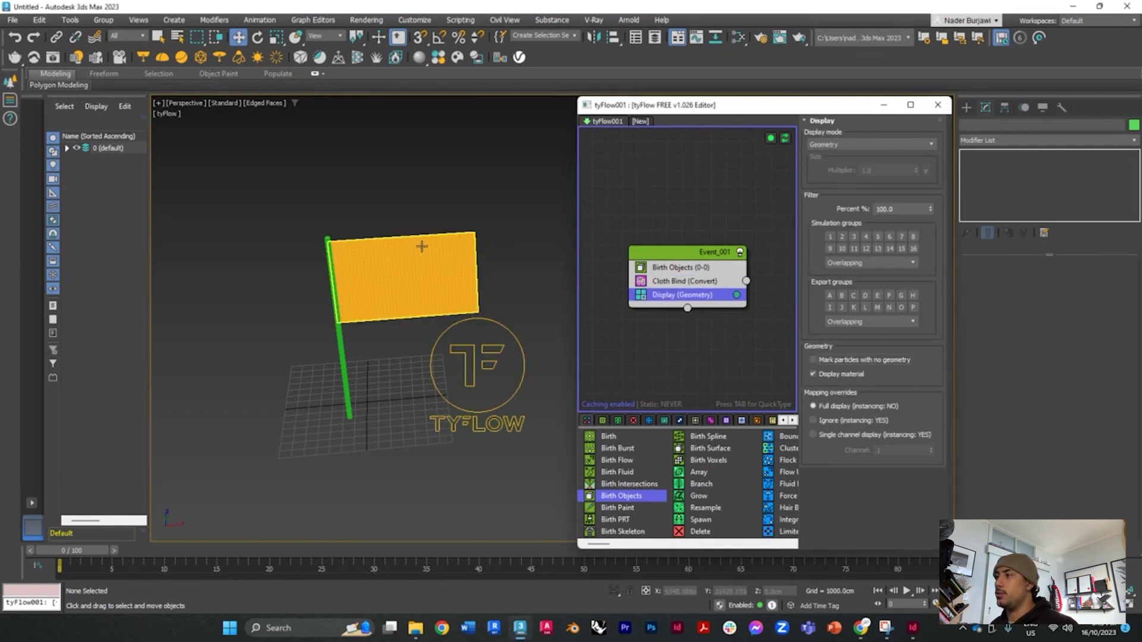
scroll(477, 282, down, 2)
scroll(476, 274, up, 4)
scroll(376, 354, down, 2)
scroll(380, 364, up, 2)
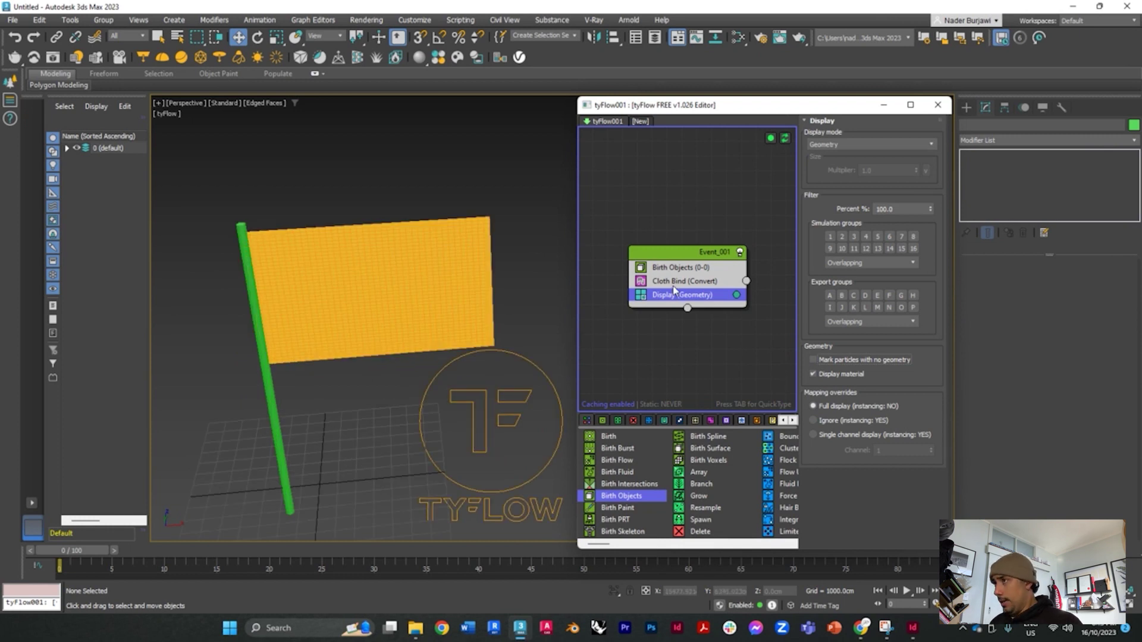
Step: Add a Force operator to Event_001 directly below Cloth Bind
click(674, 285)
key(Tab)
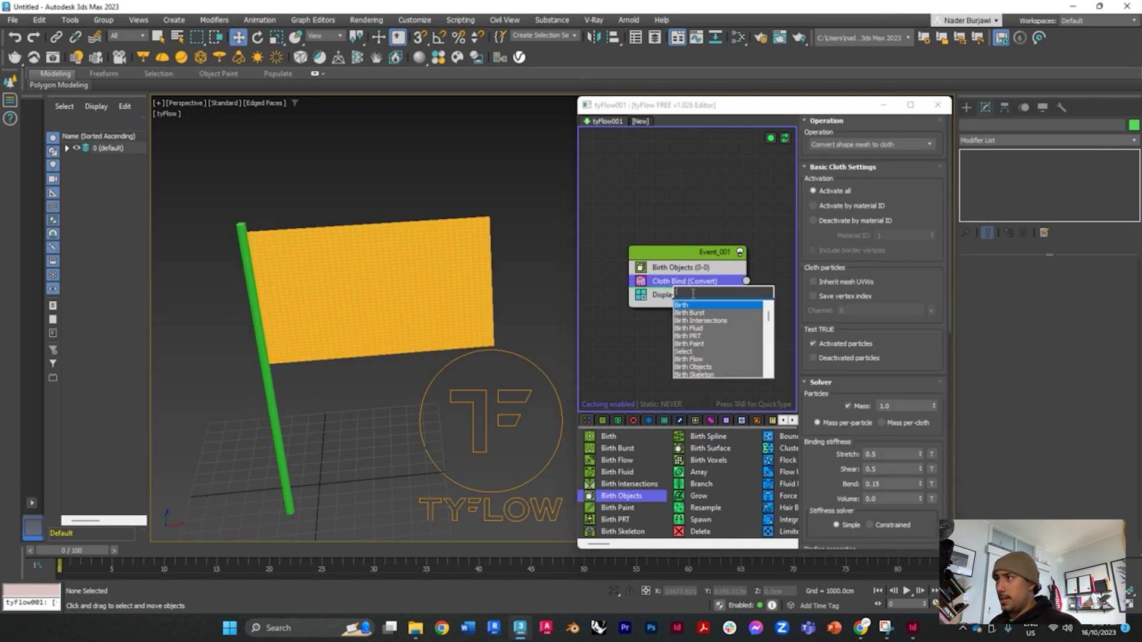
text(force)
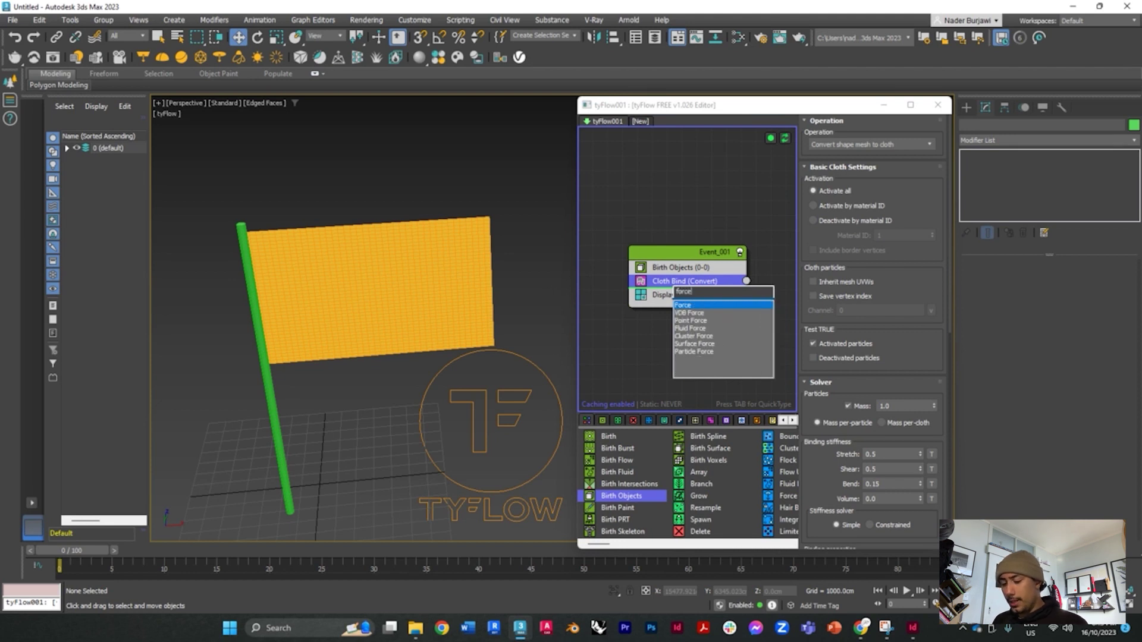
click(693, 305)
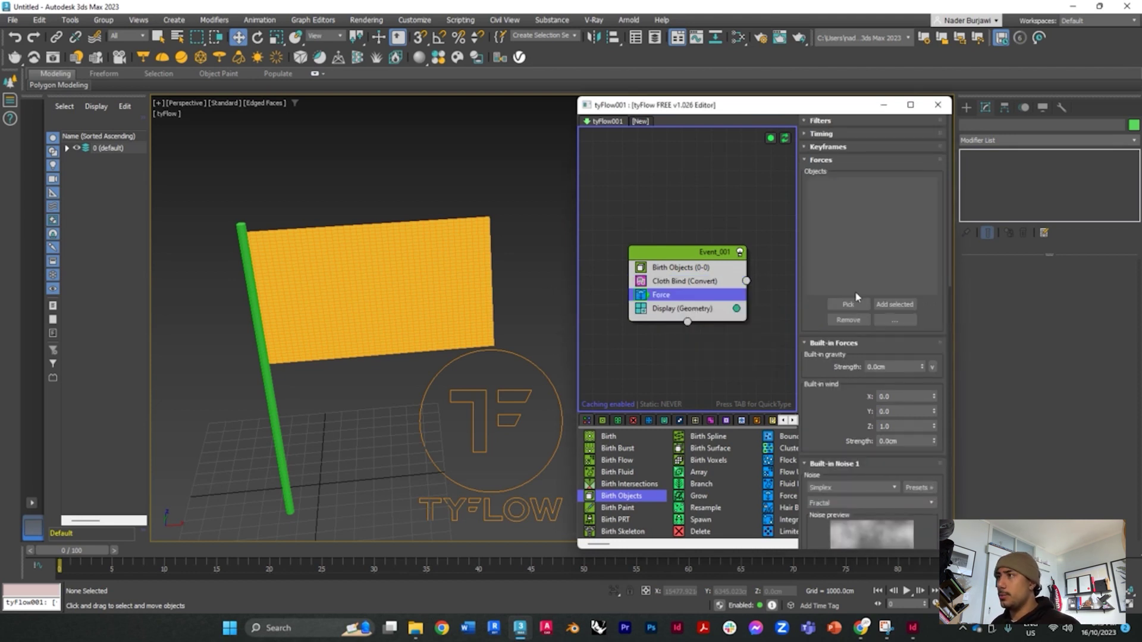
Step: Set the Force operator's built-in wind strength to 10 cm and scrub the timeline to preview it, returning to frame 0
drag(951, 267, 947, 313)
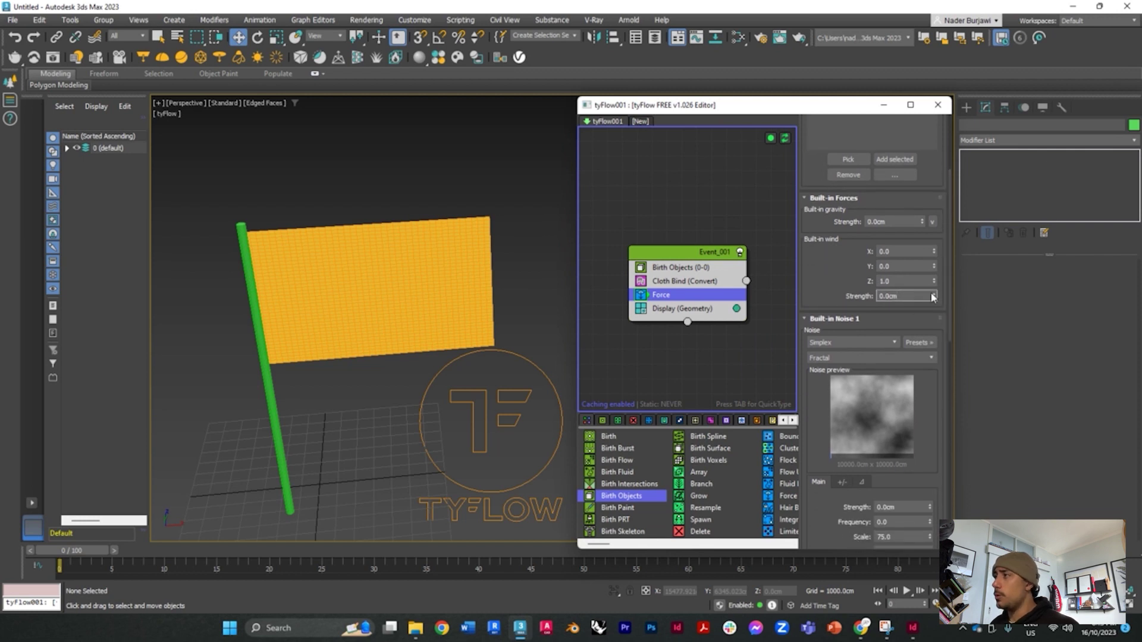
key(Return)
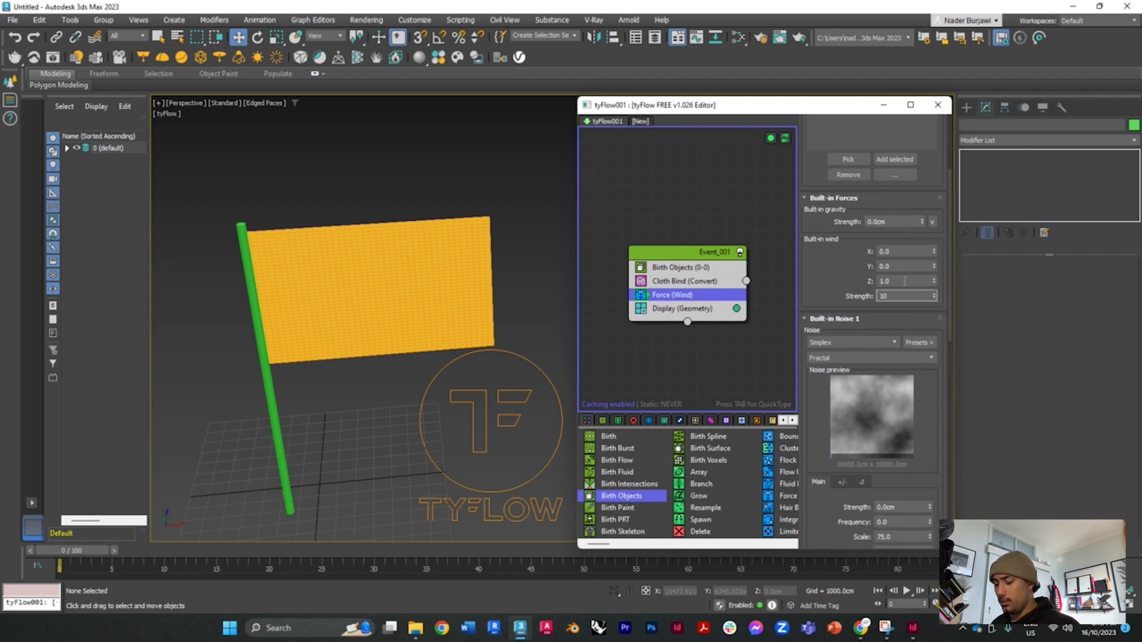
drag(72, 551, 467, 552)
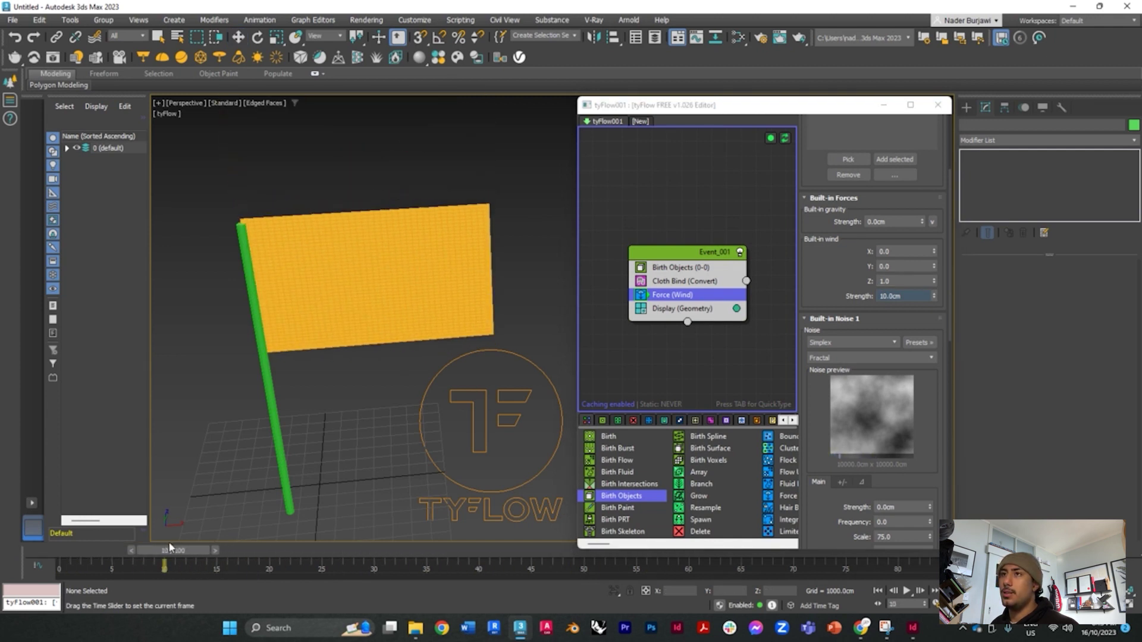
drag(170, 547, 49, 562)
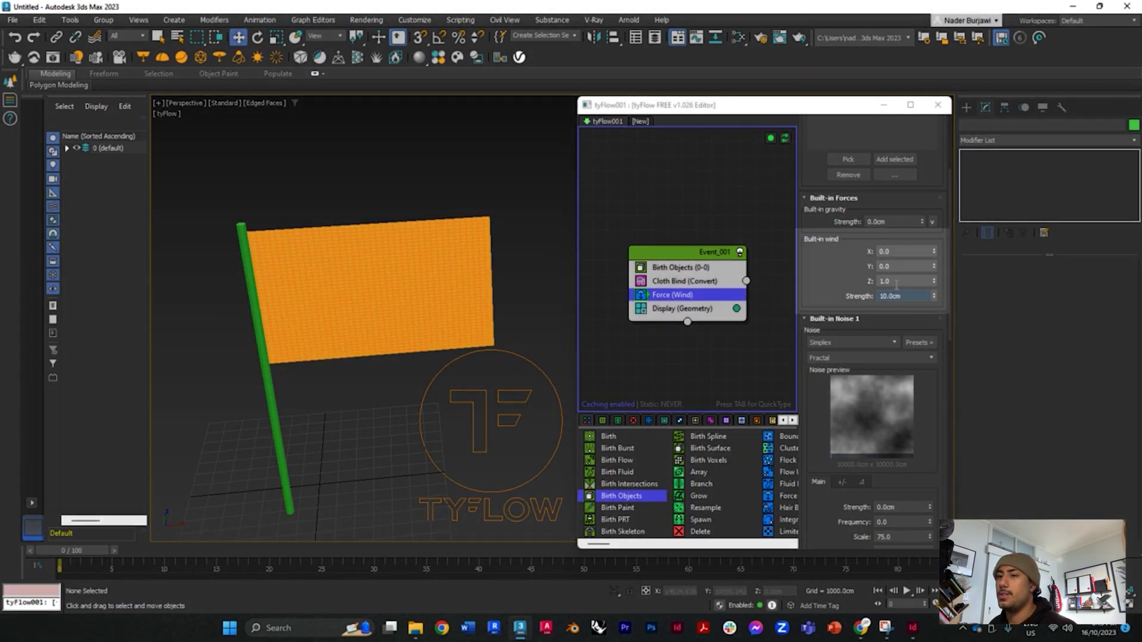
Step: Direct the built-in wind along the X axis by setting X to 1 and Z to 0
click(905, 281)
click(901, 253)
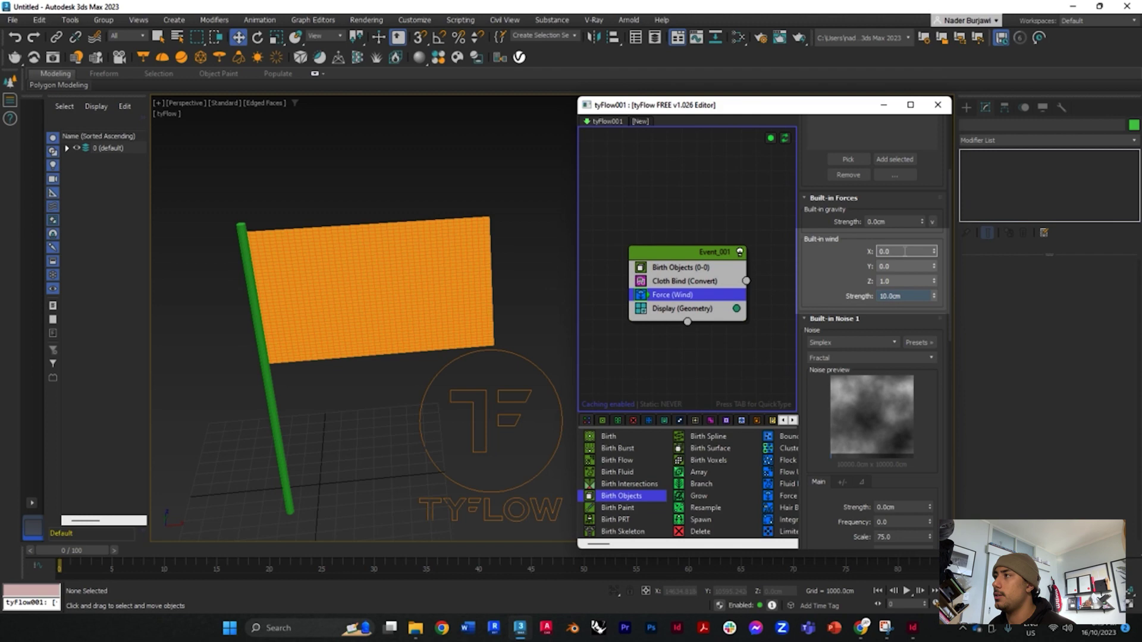
text(1)
click(903, 282)
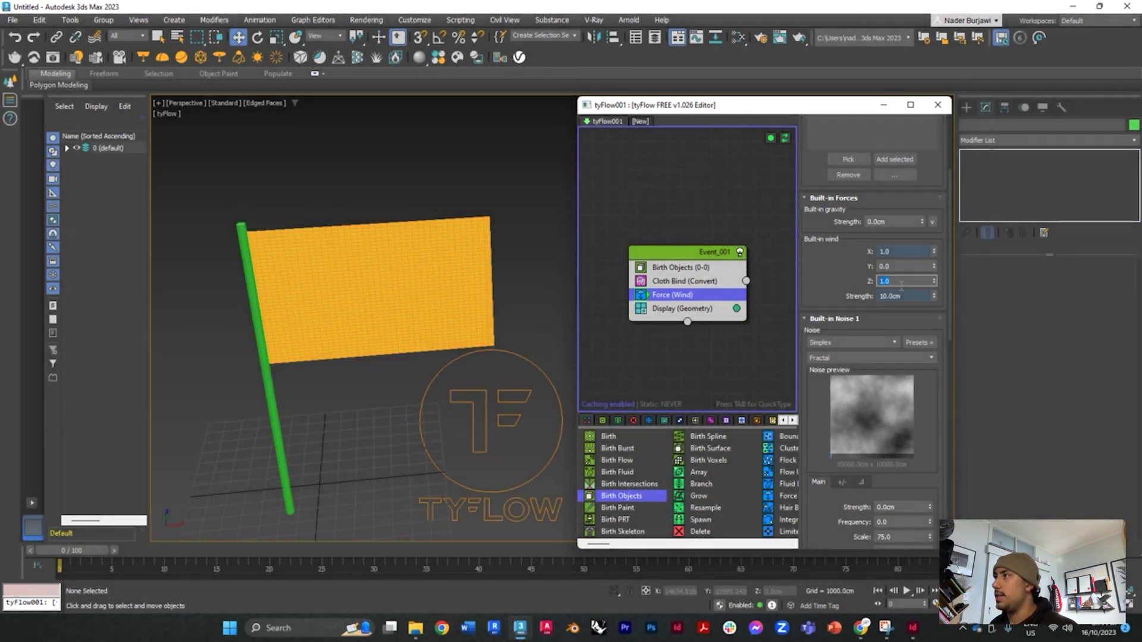
click(906, 253)
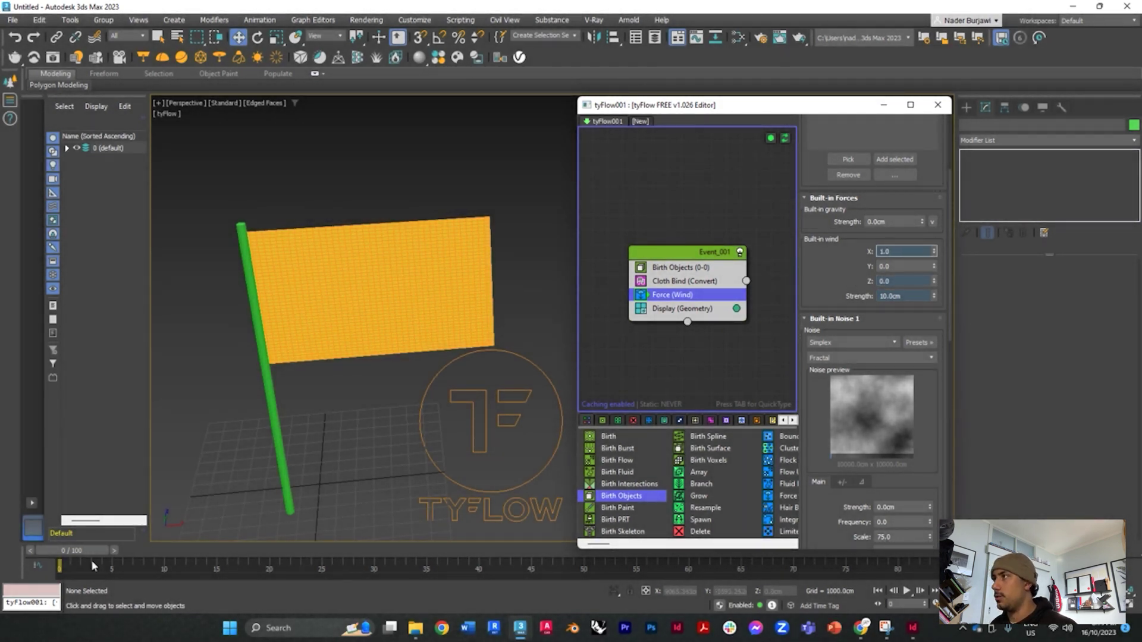
Step: Scrub the timeline to preview how the X-axis wind moves the flag, and return to frame 0
drag(92, 562, 165, 556)
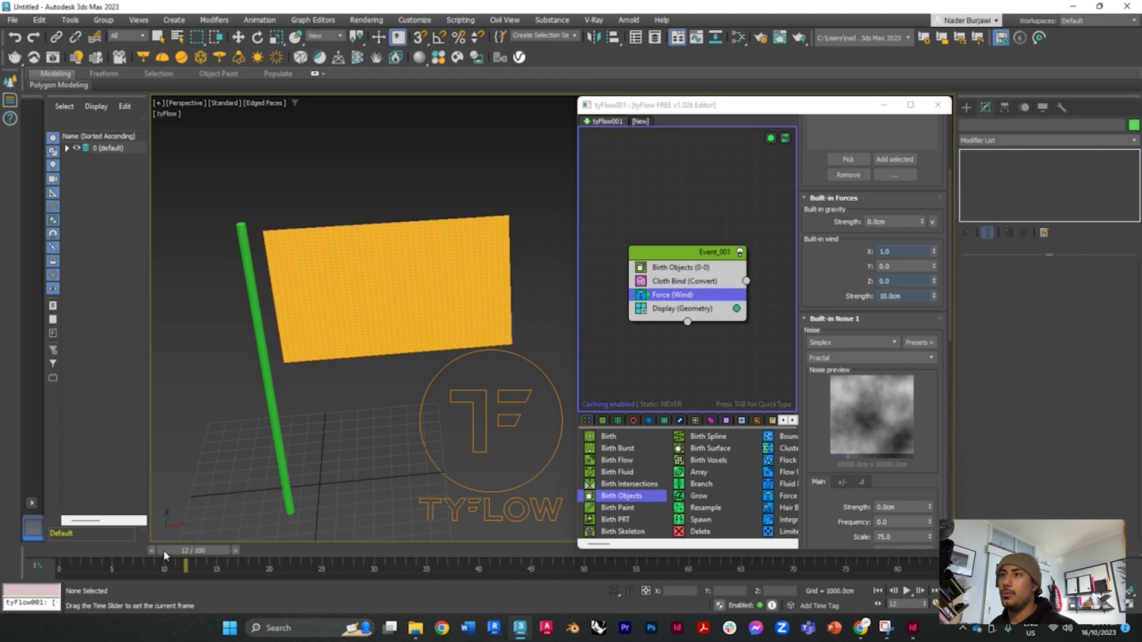
key(Home)
key(w)
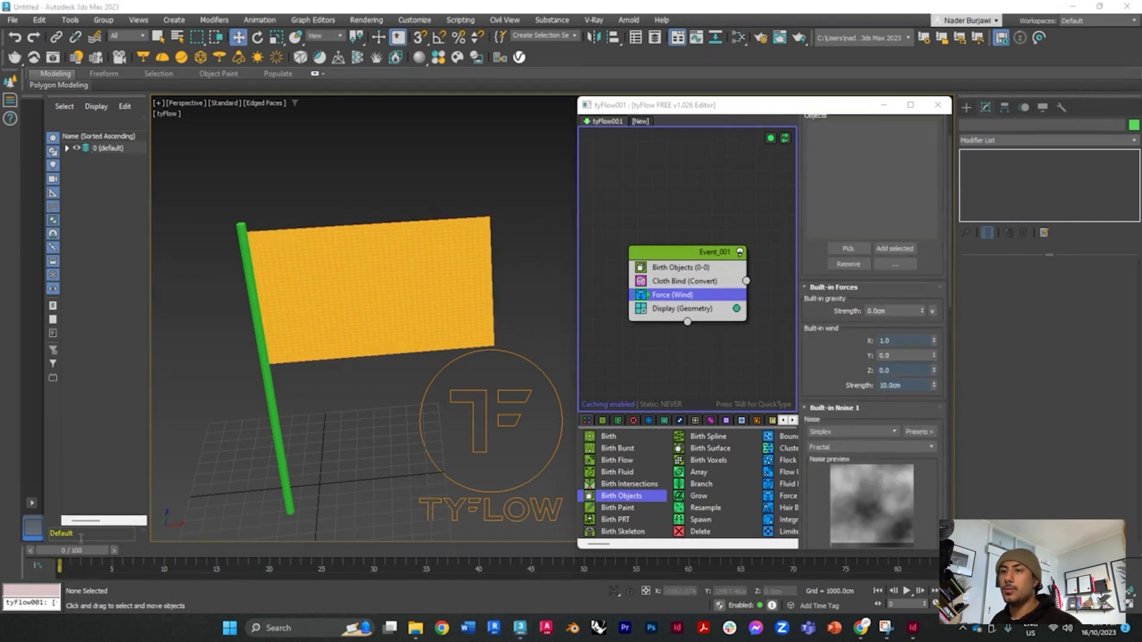
drag(84, 555, 251, 555)
key(Home)
key(w)
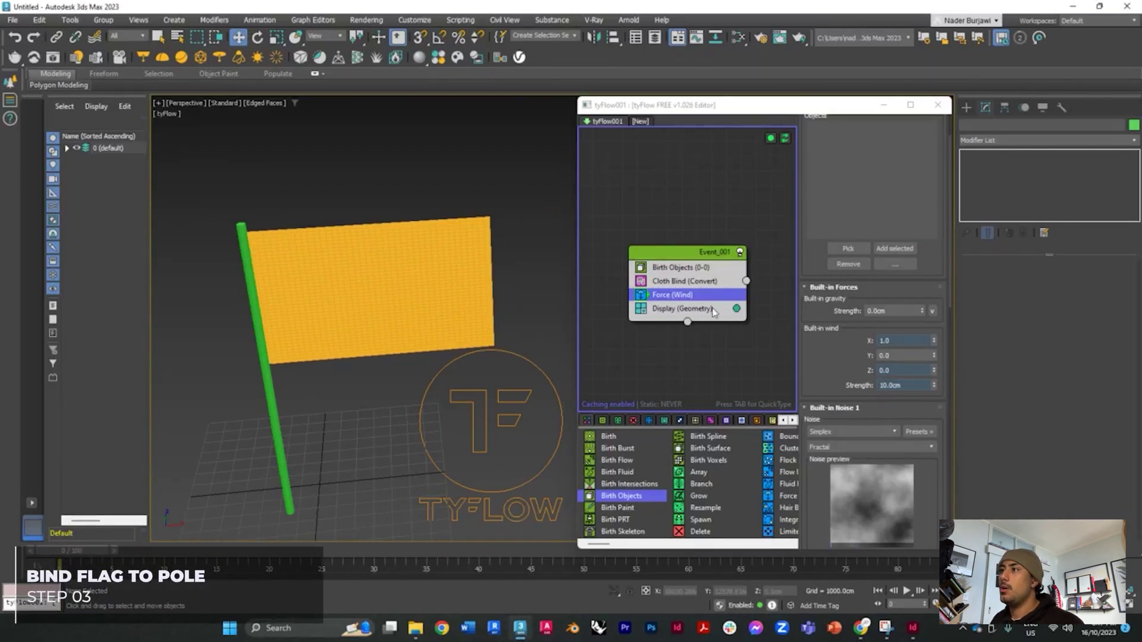
Step: Add a Surface Test operator to Event_001 directly below Force and pick the pole cylinder as its test object
scroll(699, 193, down, 2)
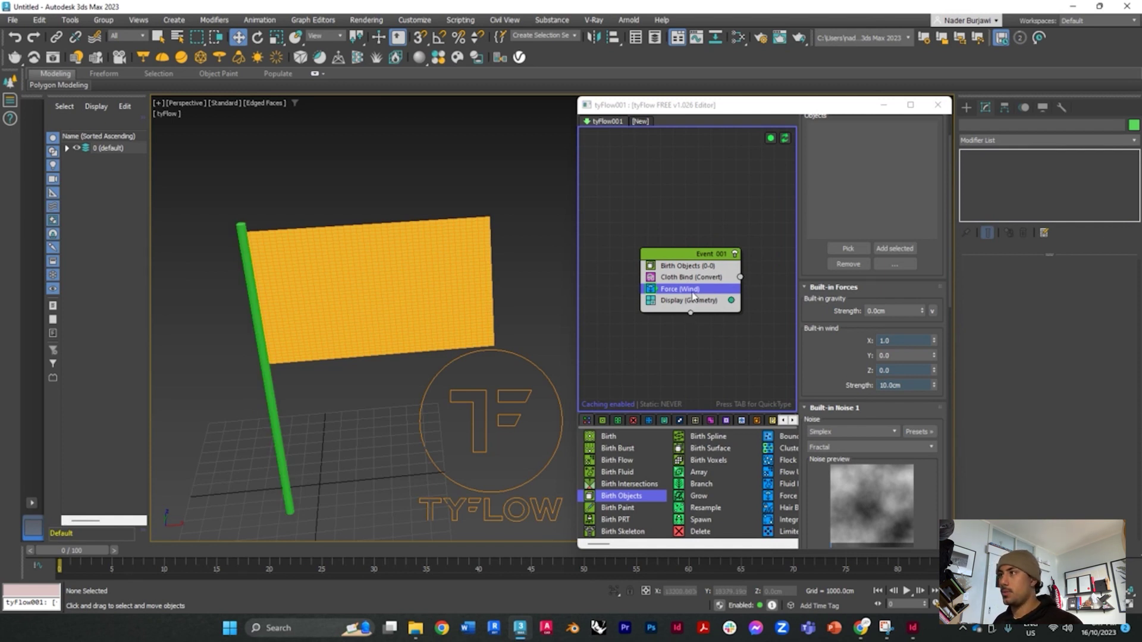
key(Tab)
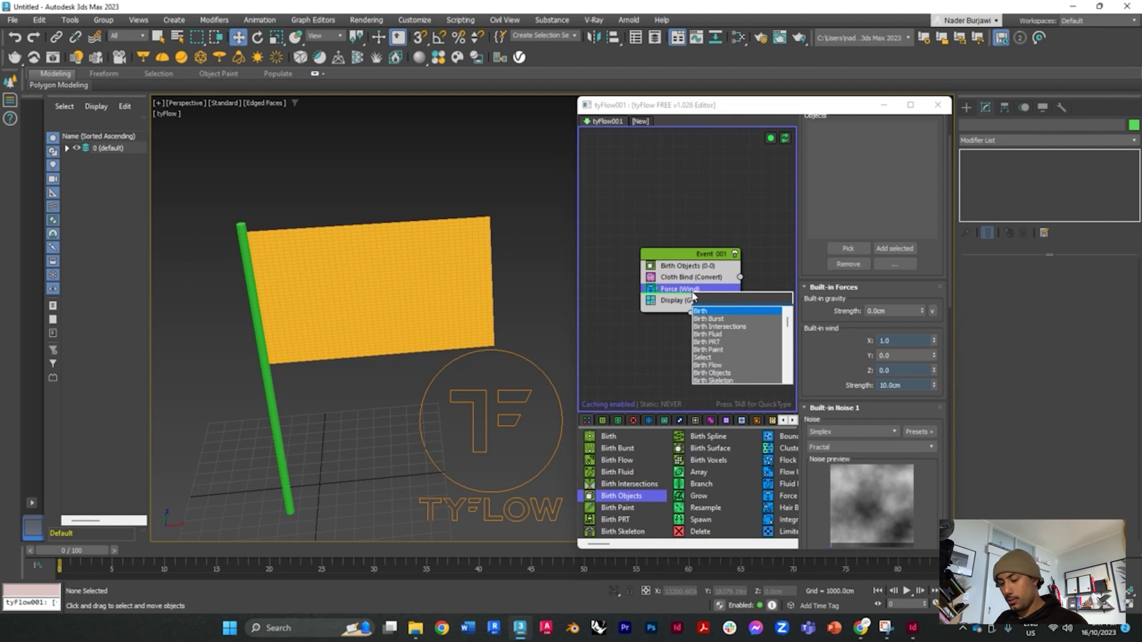
text(surca)
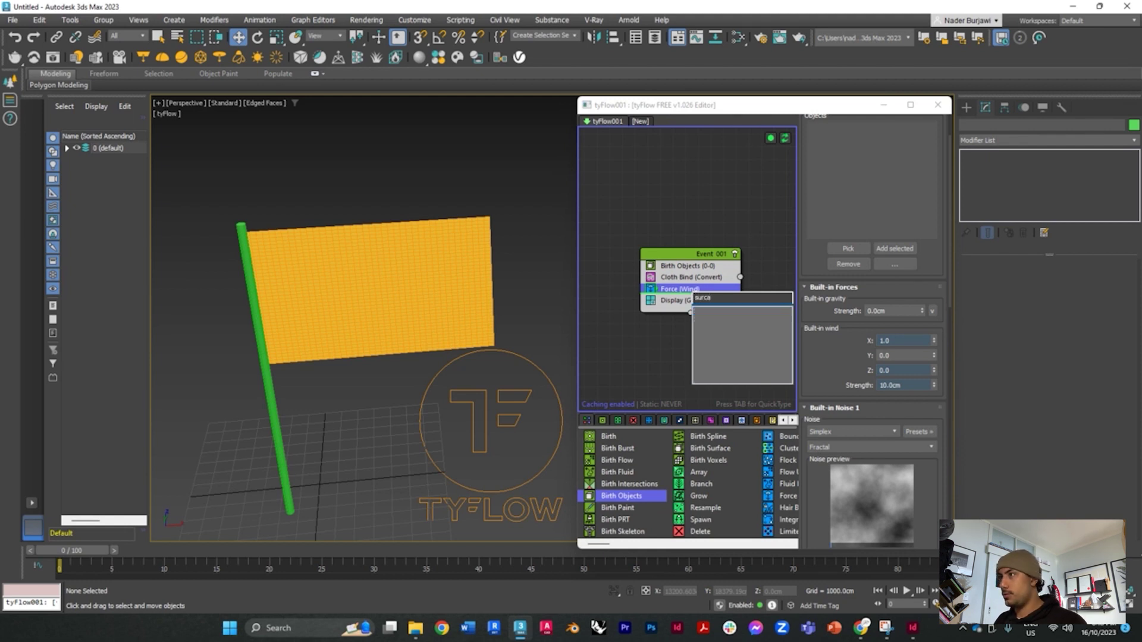
key(BackSpace)
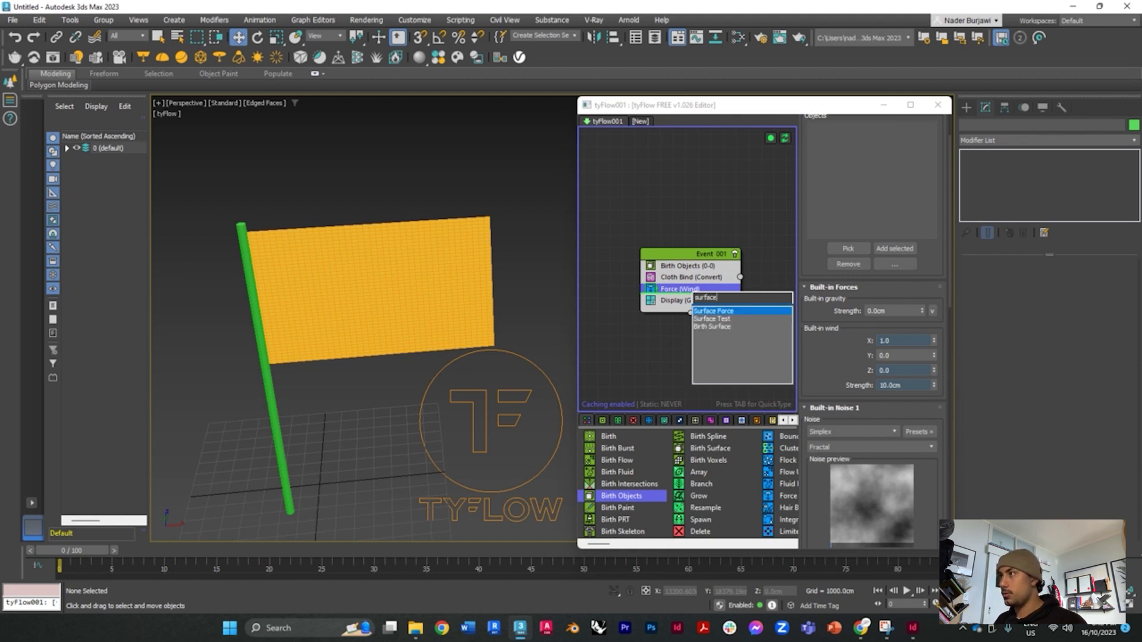
click(710, 319)
click(849, 233)
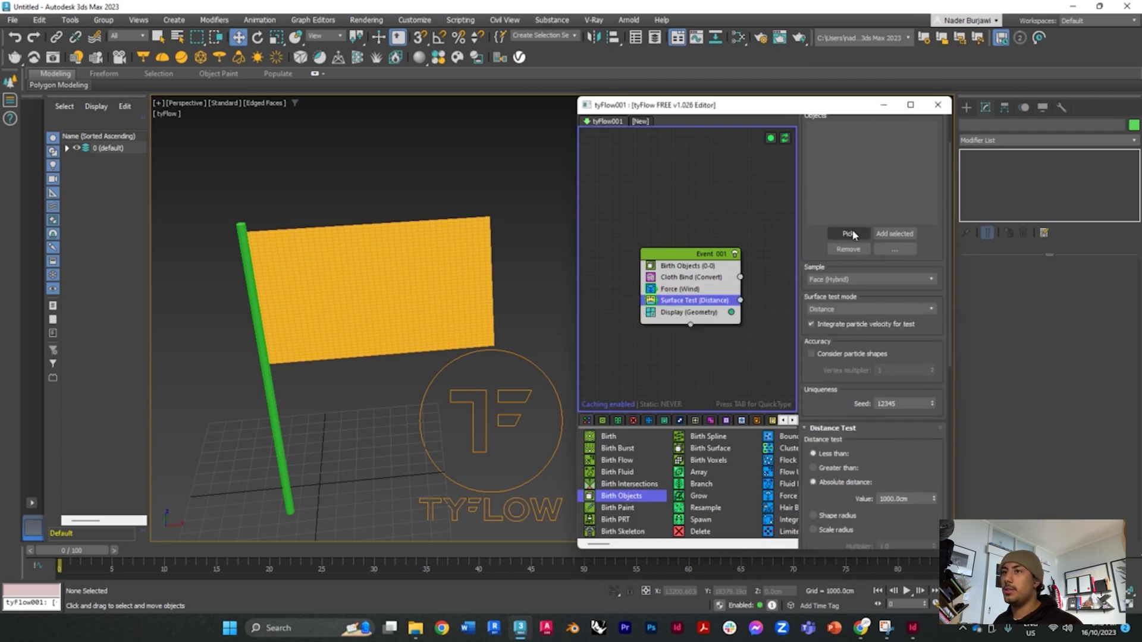
click(267, 392)
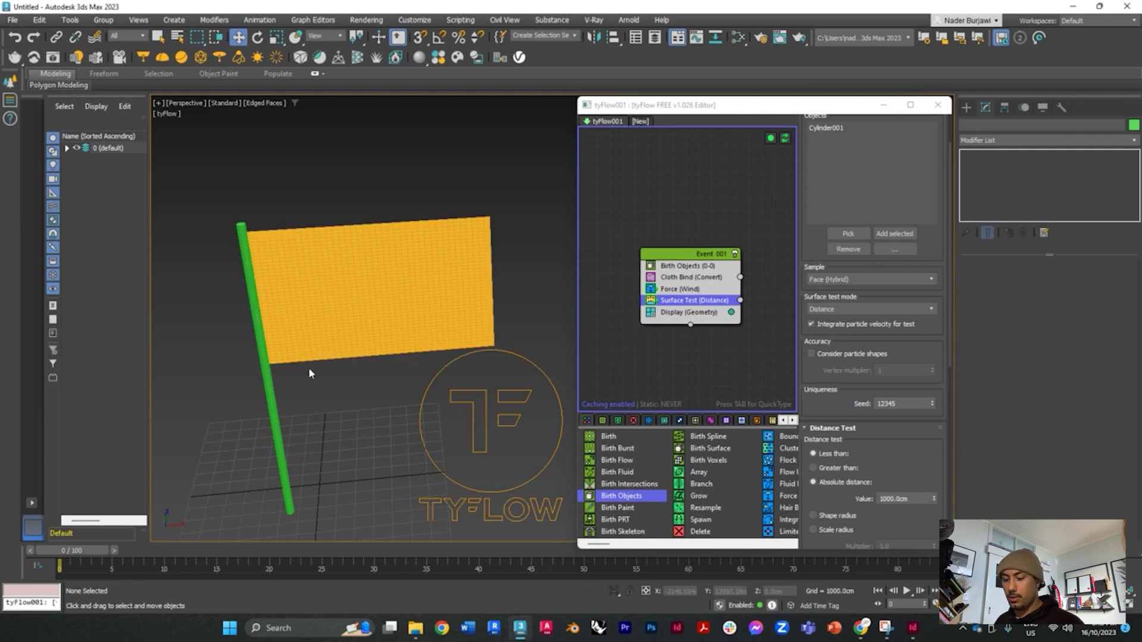
Step: Check in wireframe how the flag's edge sits in the pole, and set the Surface Test mode to Volume (inside)
key(F3)
scroll(227, 238, up, 5)
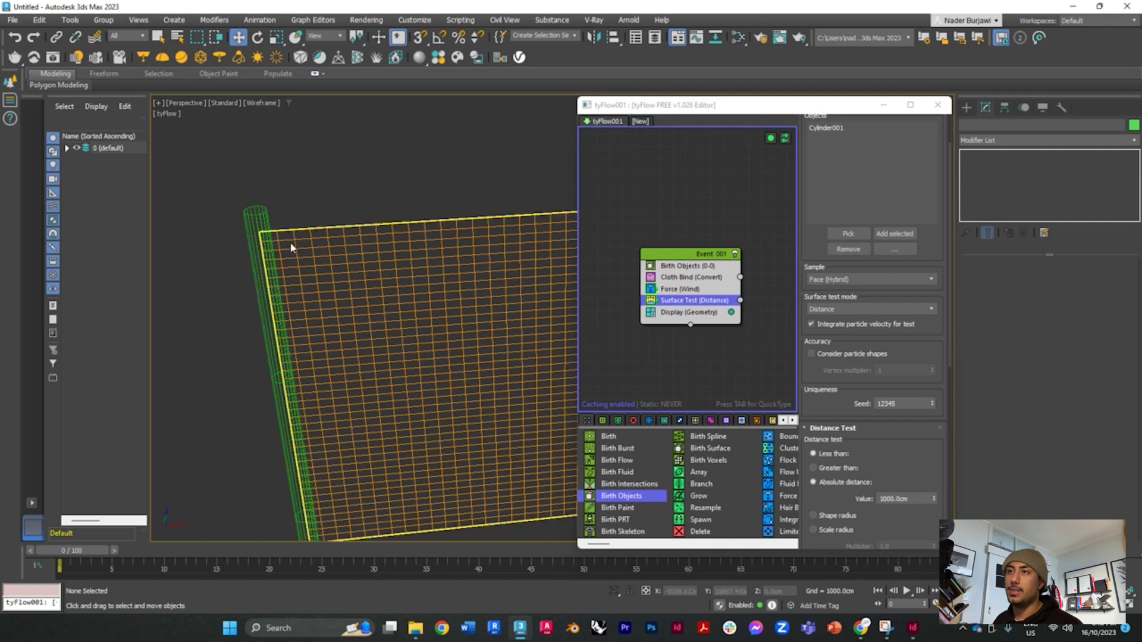
scroll(268, 256, down, 5)
key(F3)
scroll(271, 261, up, 2)
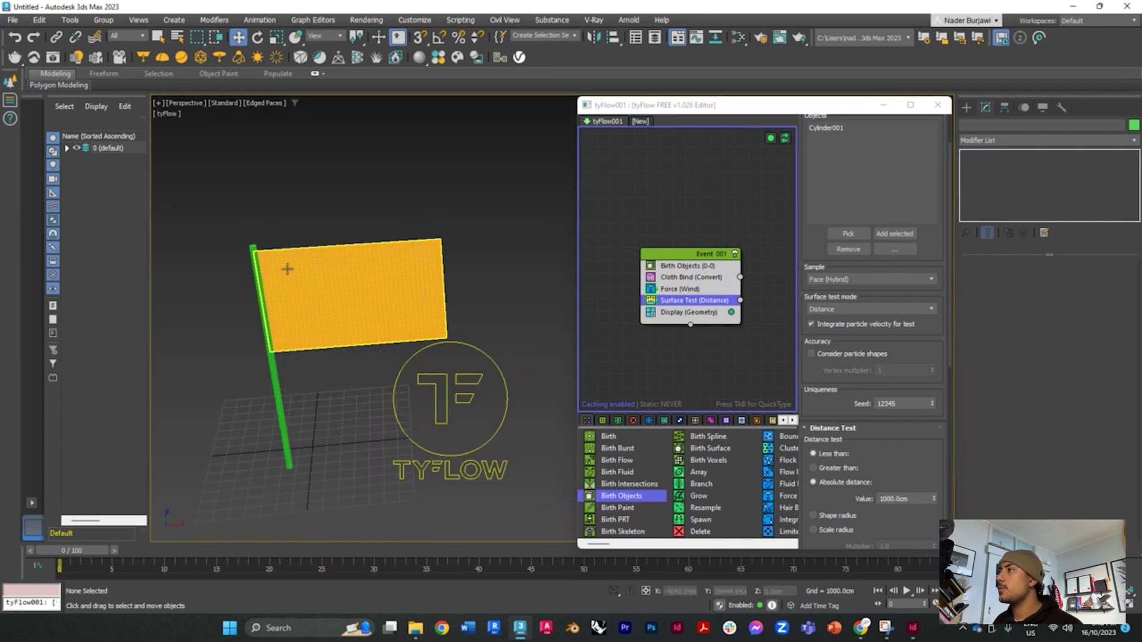
click(833, 130)
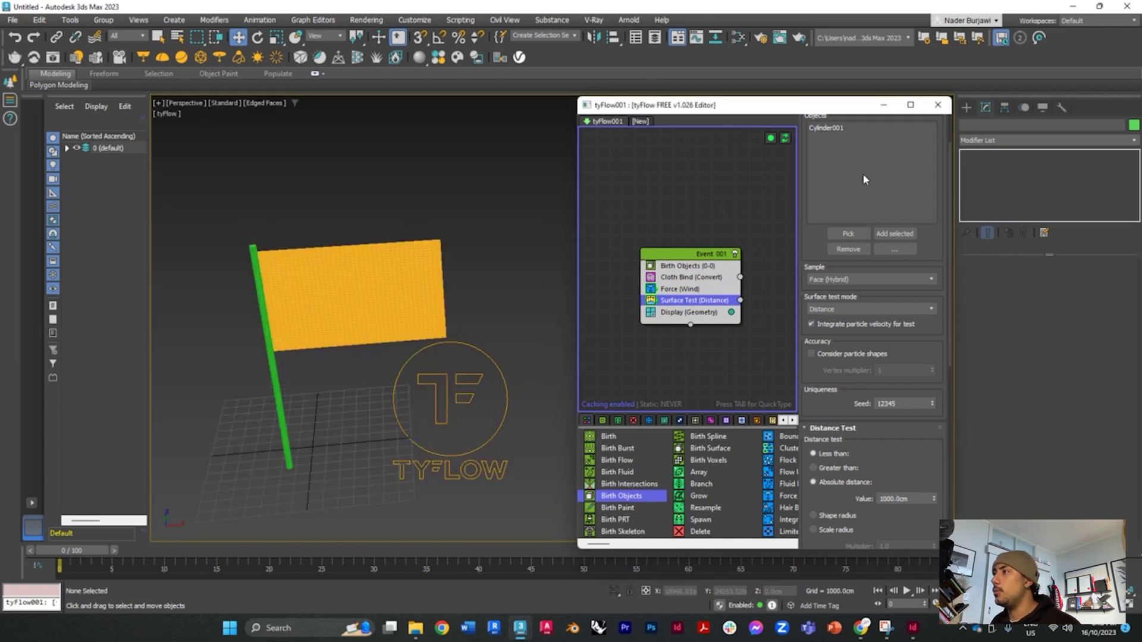
click(863, 310)
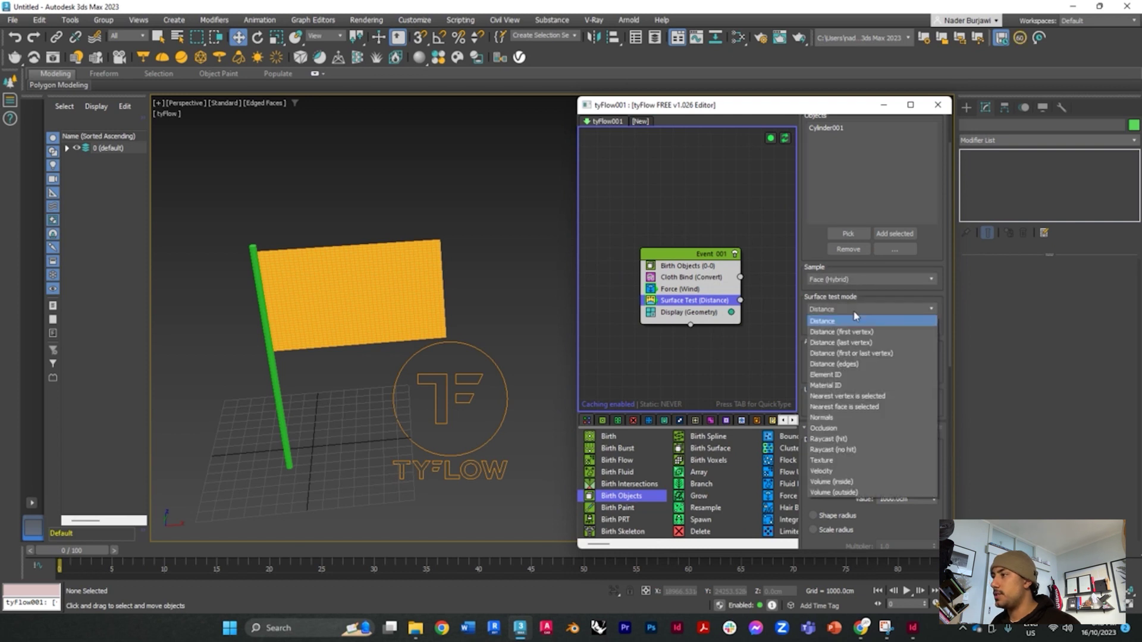
click(835, 482)
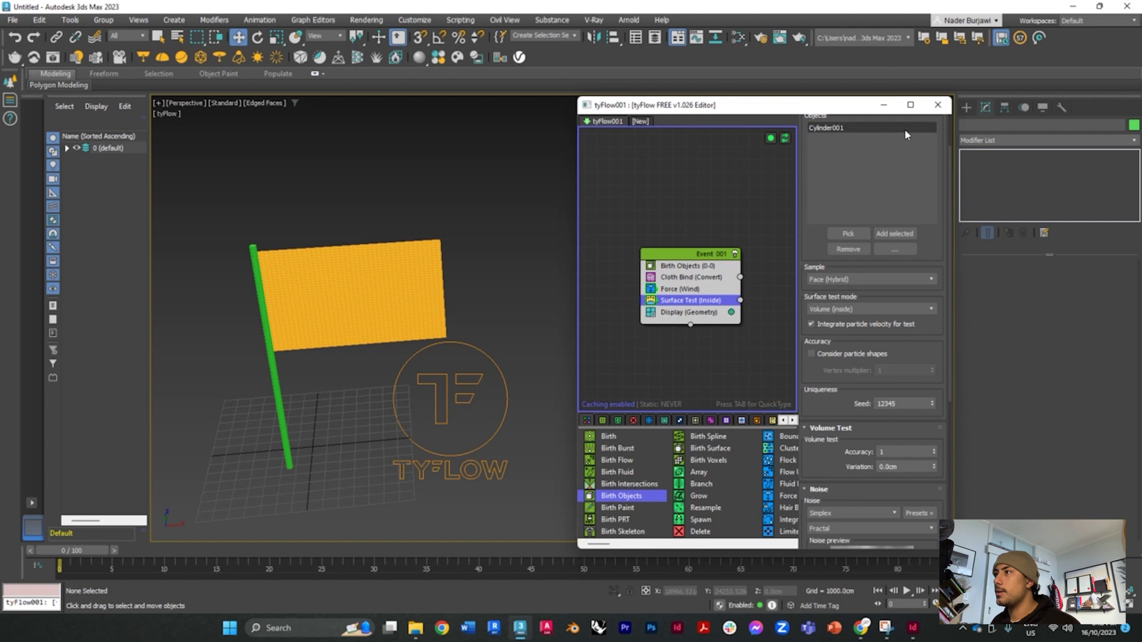
Step: Make room beside Event_001 and create a separate new event containing an Object Bind operator
drag(685, 260, 642, 232)
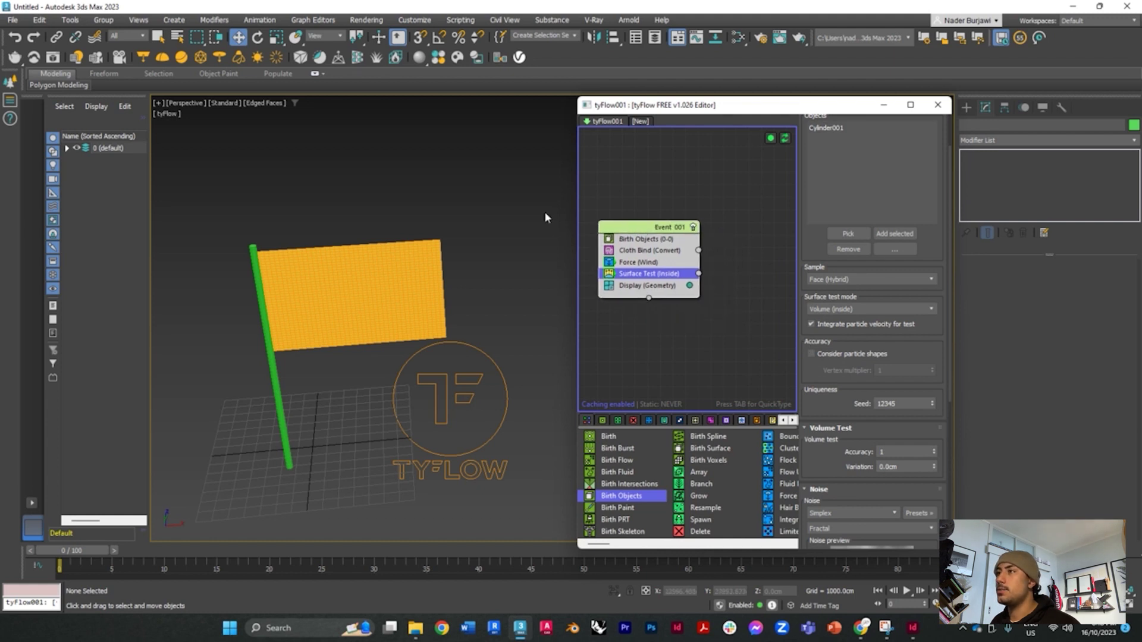
click(715, 309)
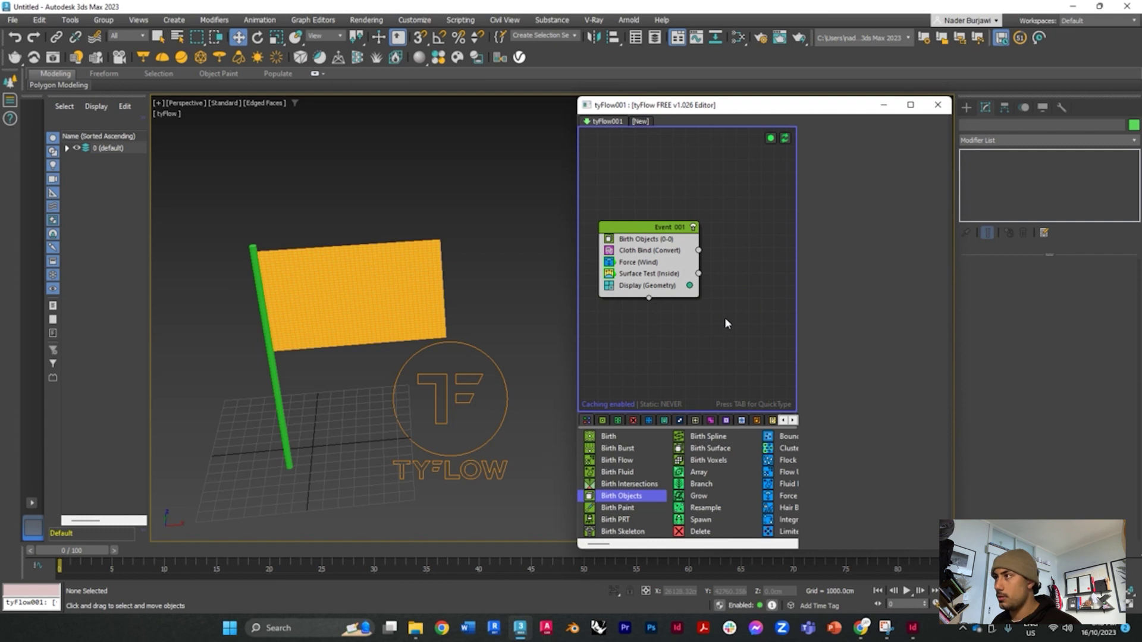
key(Tab)
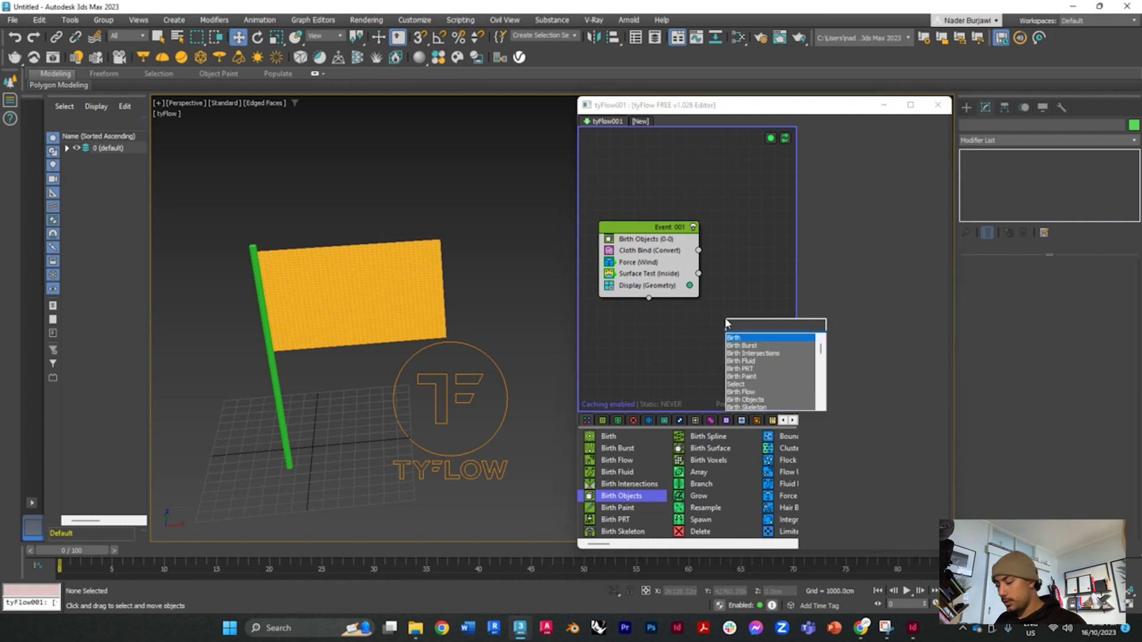
text(object)
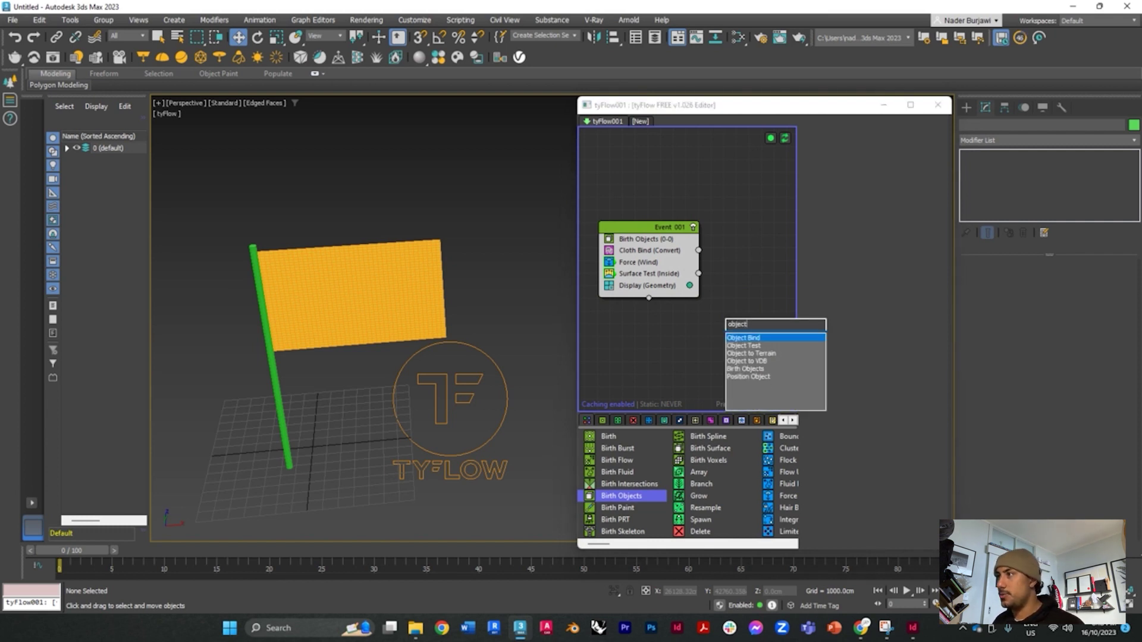
click(753, 342)
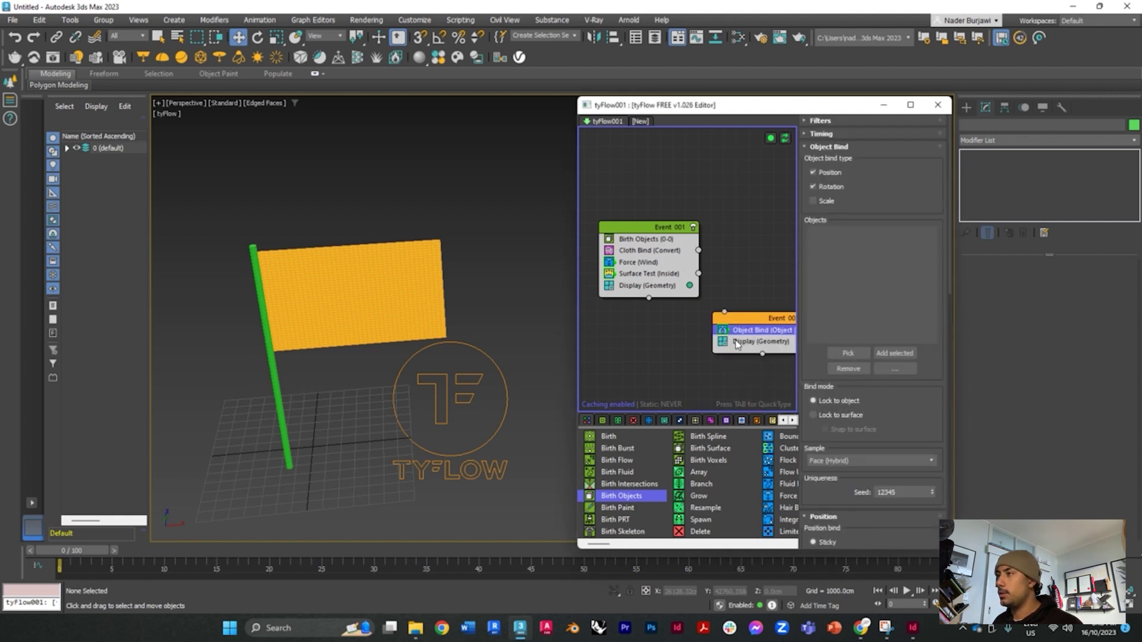
scroll(658, 324, down, 1)
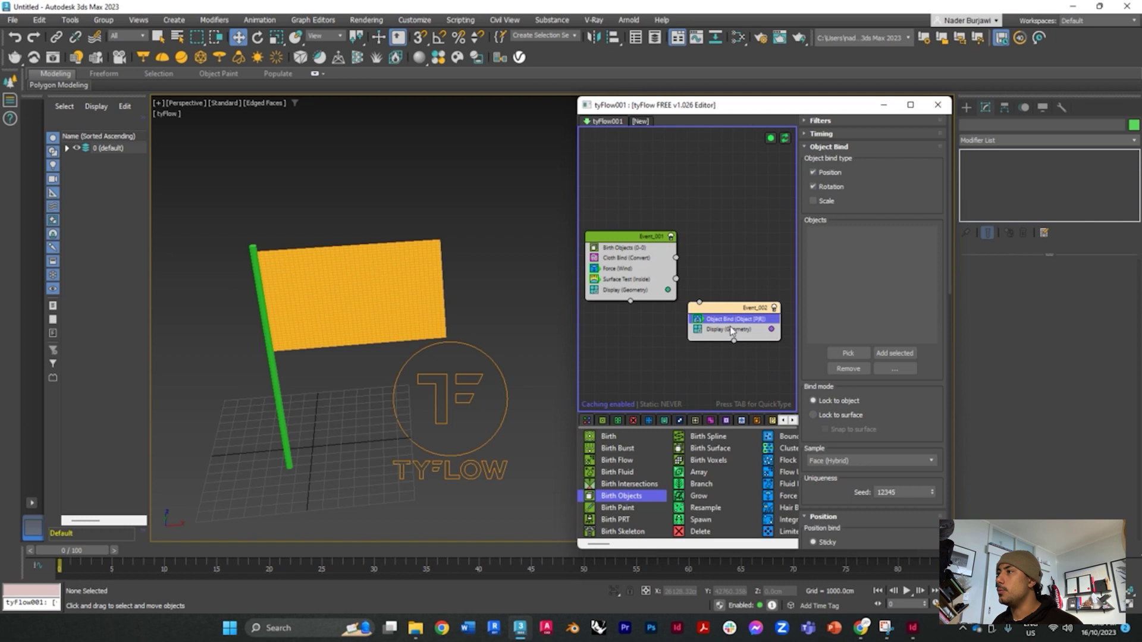
Step: Pick the pole cylinder as the Object Bind object and connect the Surface Test output to Event_002
click(853, 359)
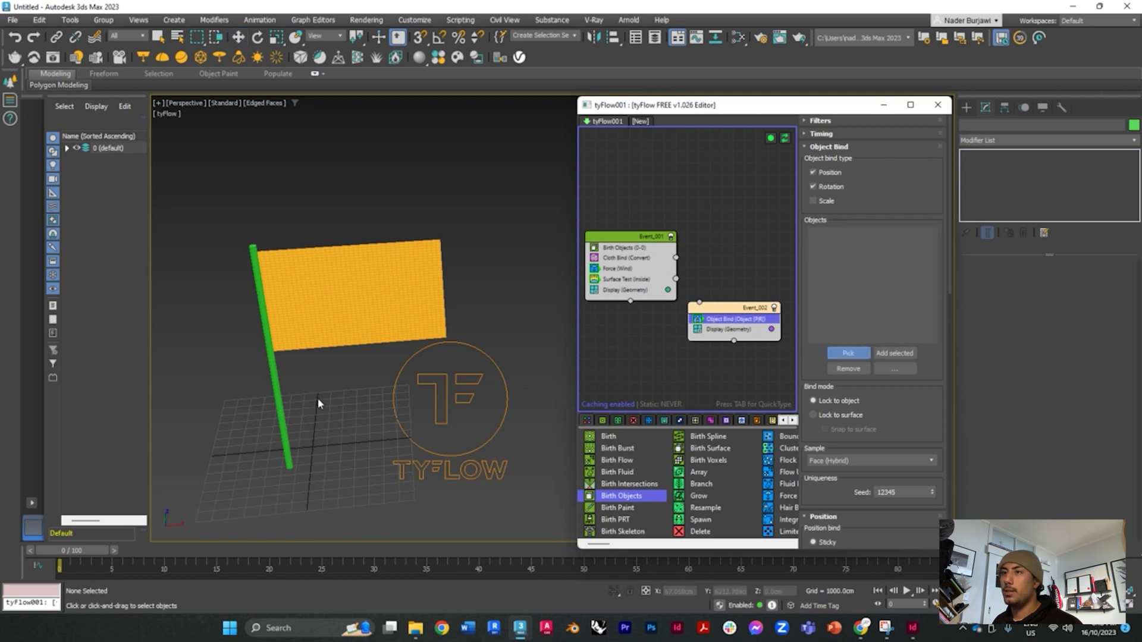
click(275, 394)
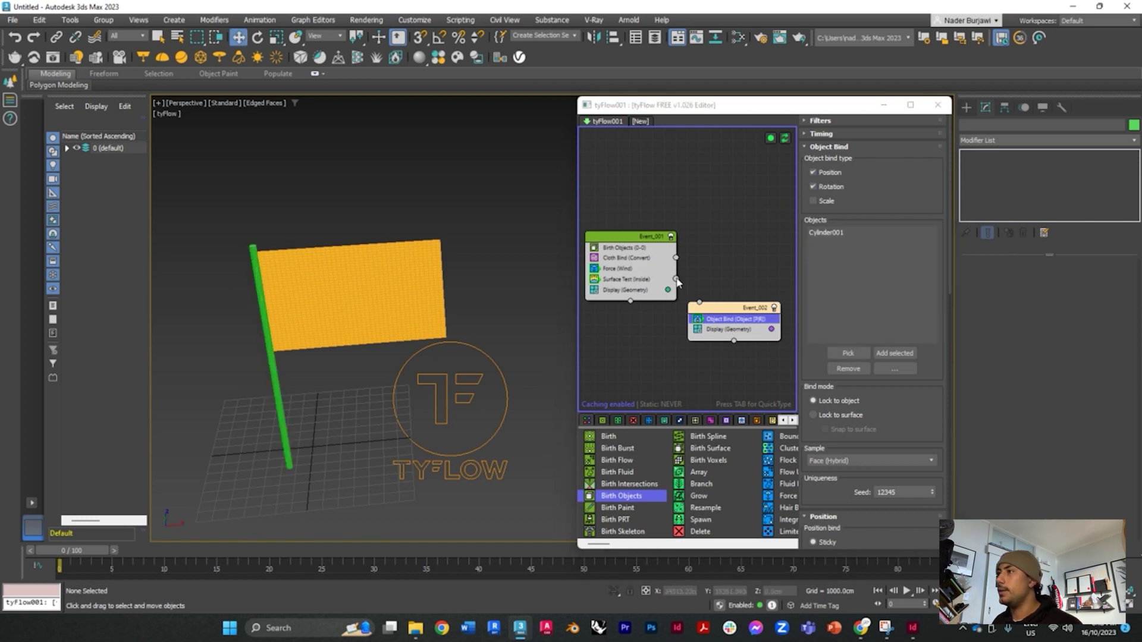
drag(676, 279, 705, 297)
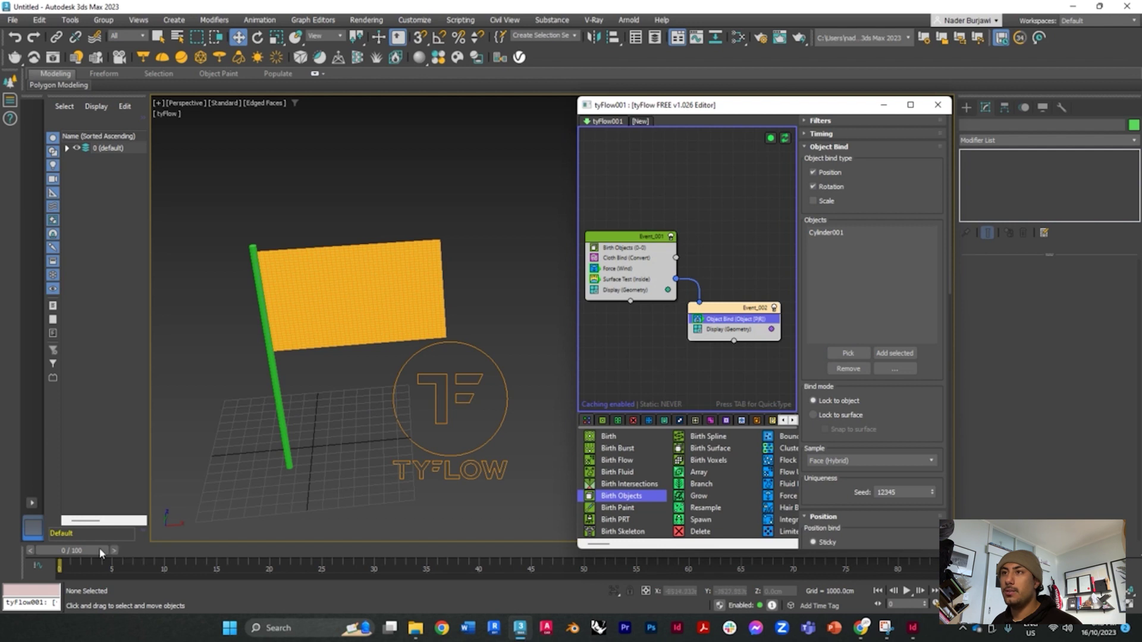
Step: Advance the timeline to frame 1, set the Object Bind mode to Lock to surface, and tidy the two event nodes
drag(100, 552, 130, 518)
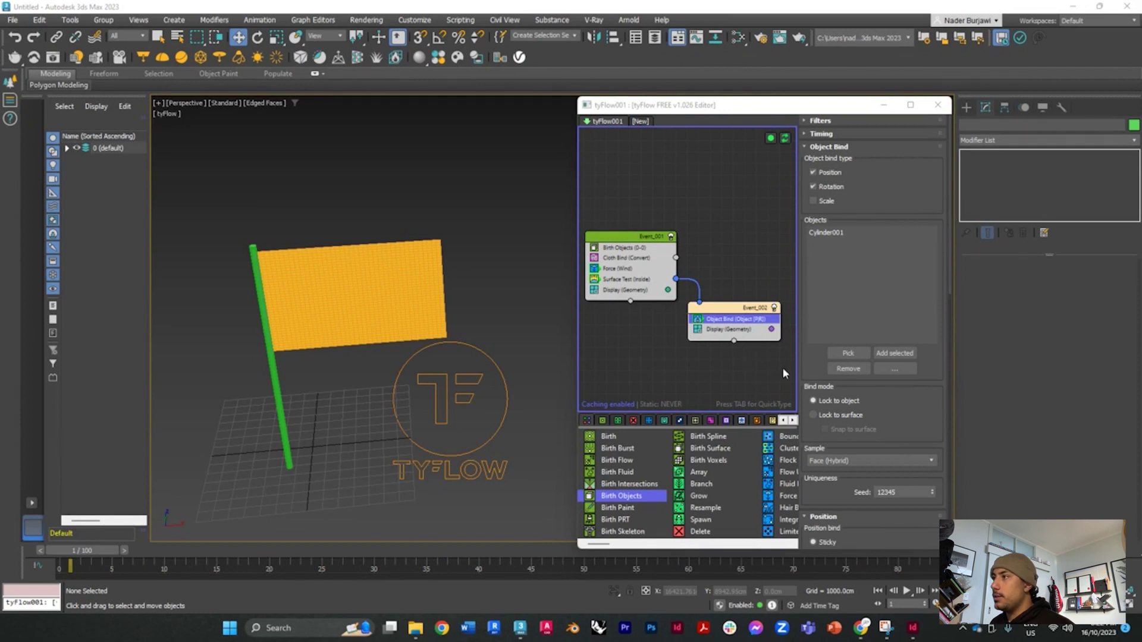
click(814, 414)
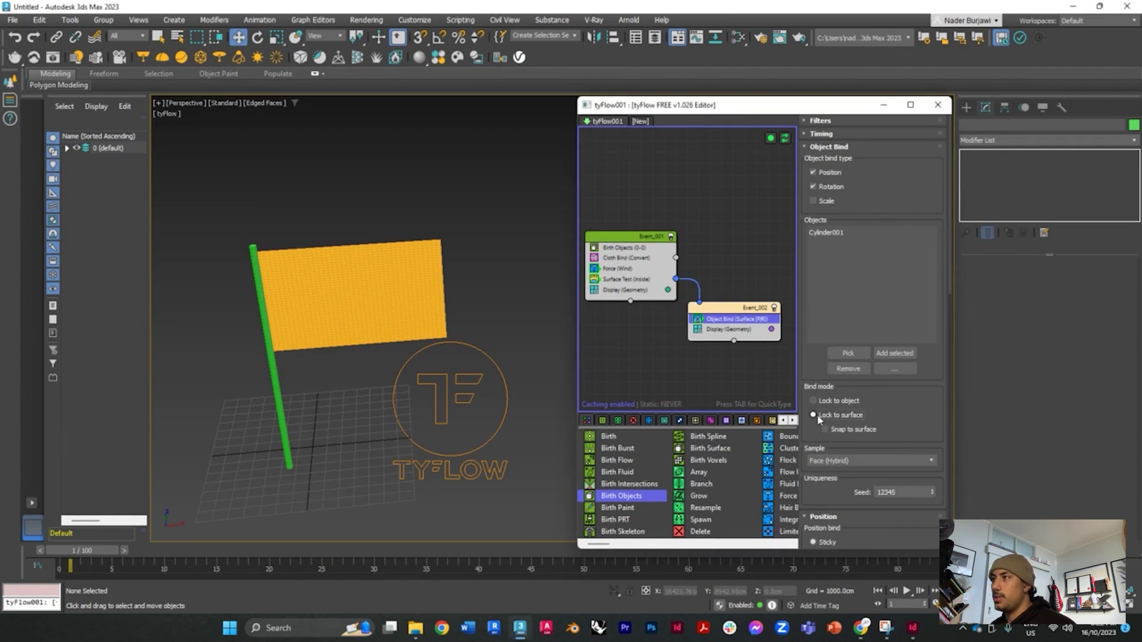
click(624, 239)
click(714, 307)
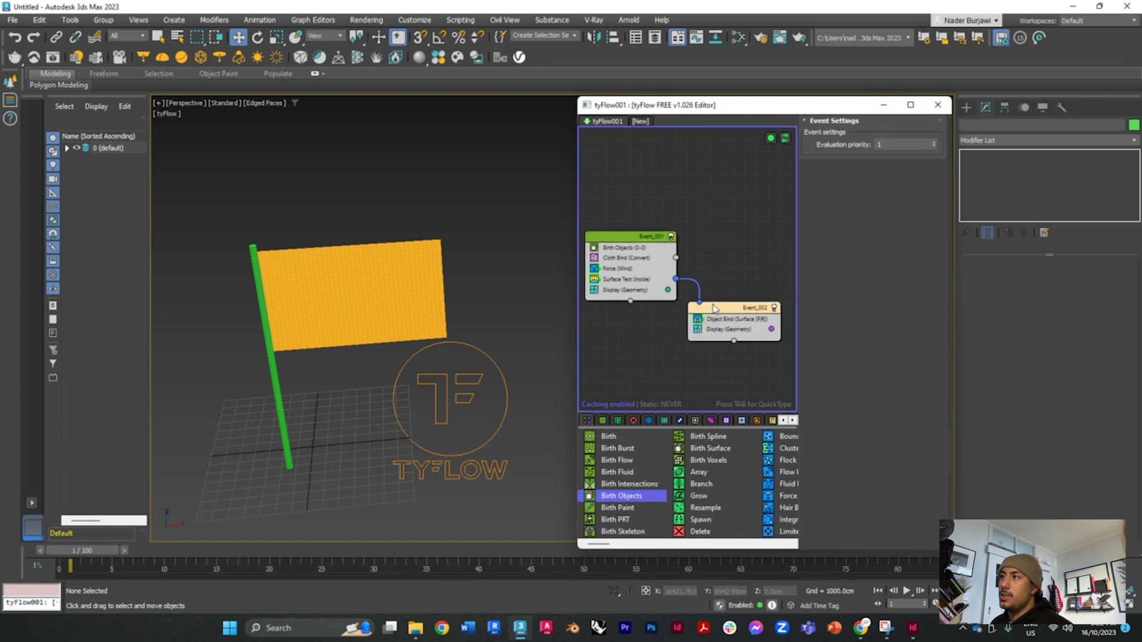
drag(623, 235, 630, 231)
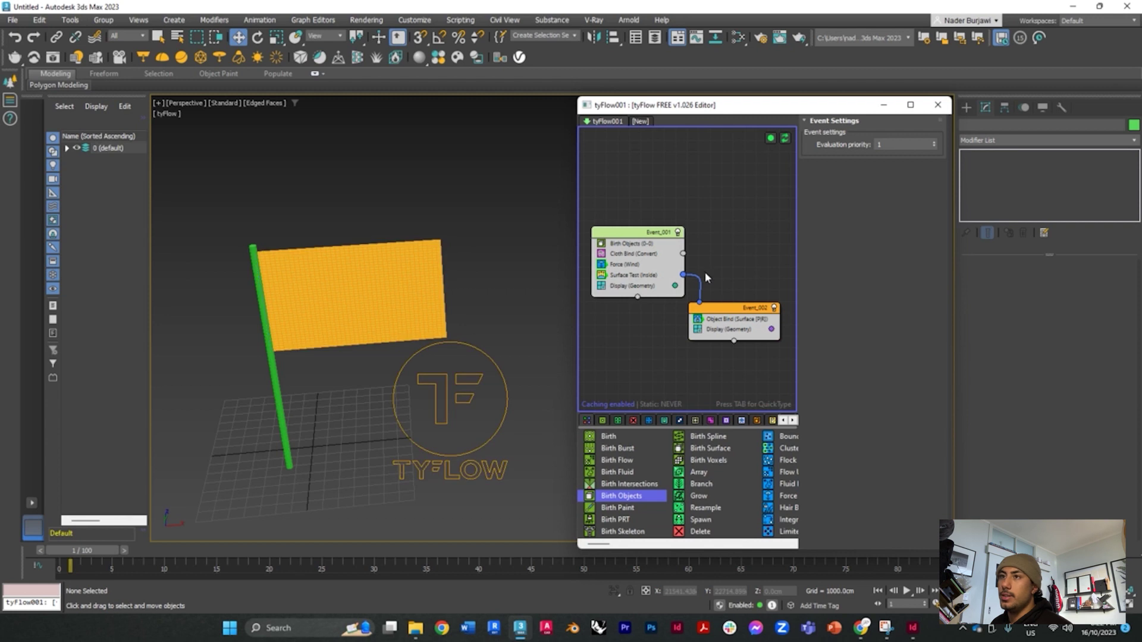
click(272, 375)
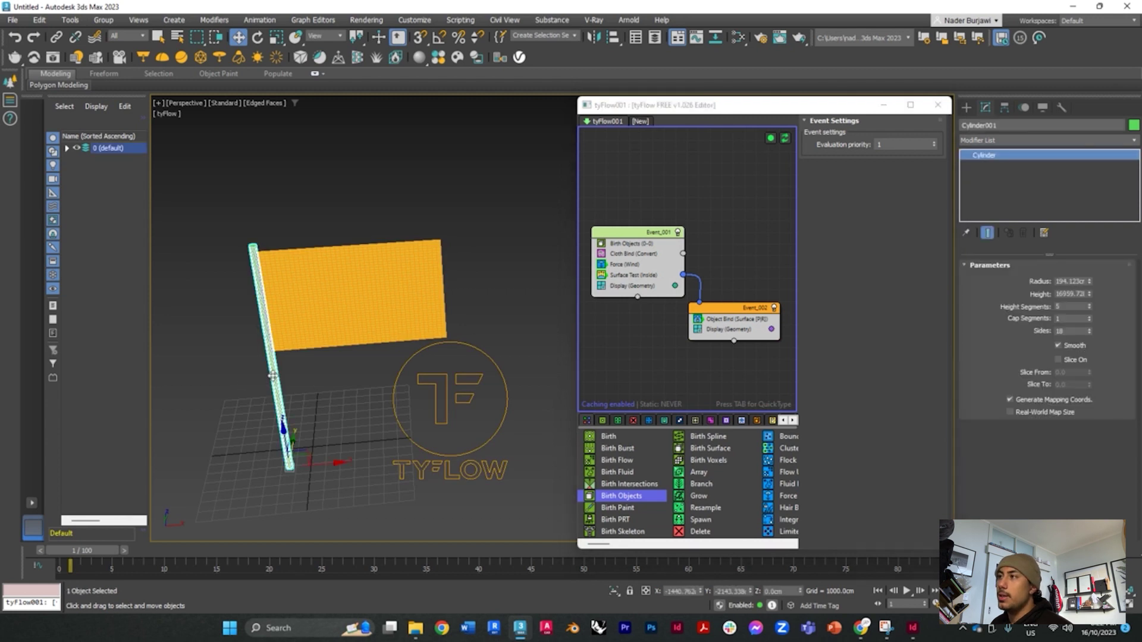
drag(726, 324, 729, 321)
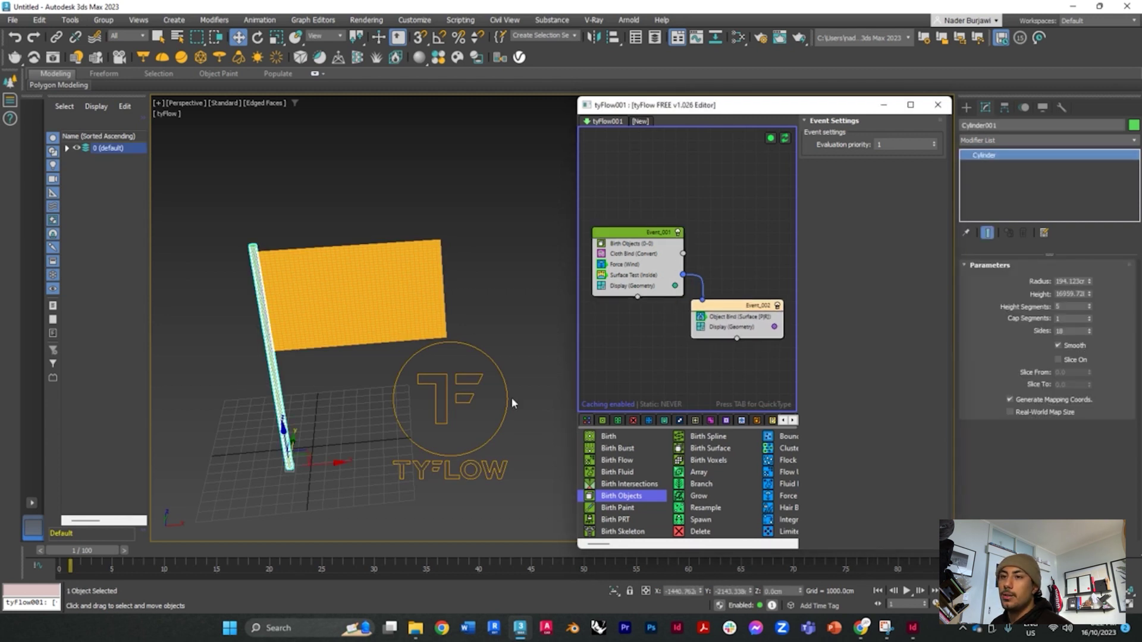
Step: Scrub the timeline to preview the bound flag, inspect its attachment to the pole in wireframe, and return to frame 0
drag(101, 559, 248, 535)
key(w)
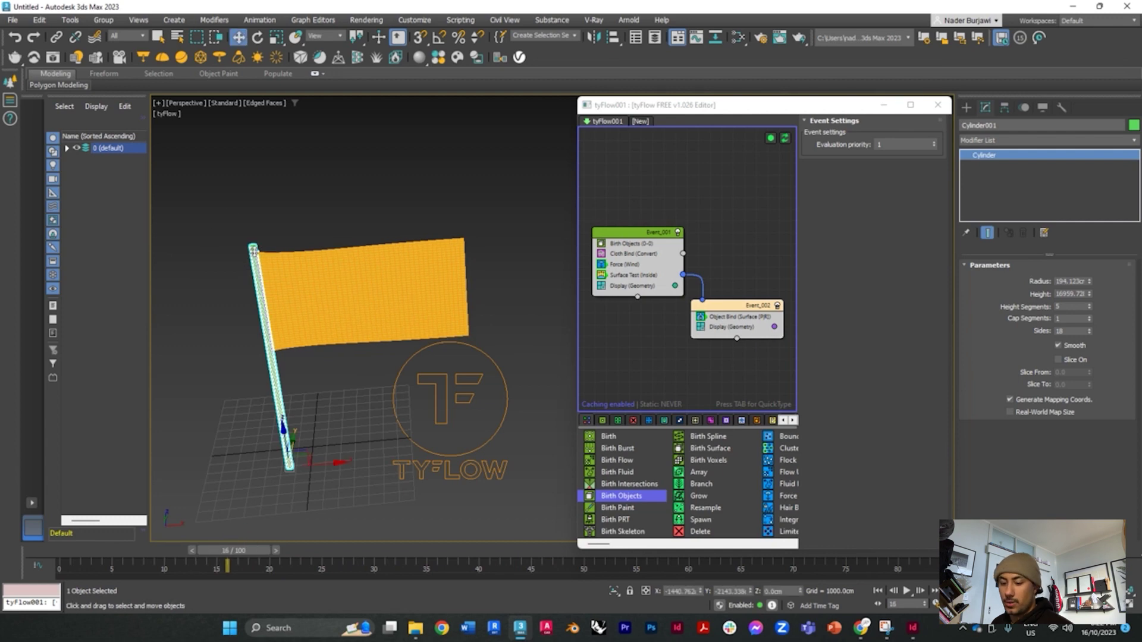
scroll(254, 251, up, 5)
click(244, 263)
key(F3)
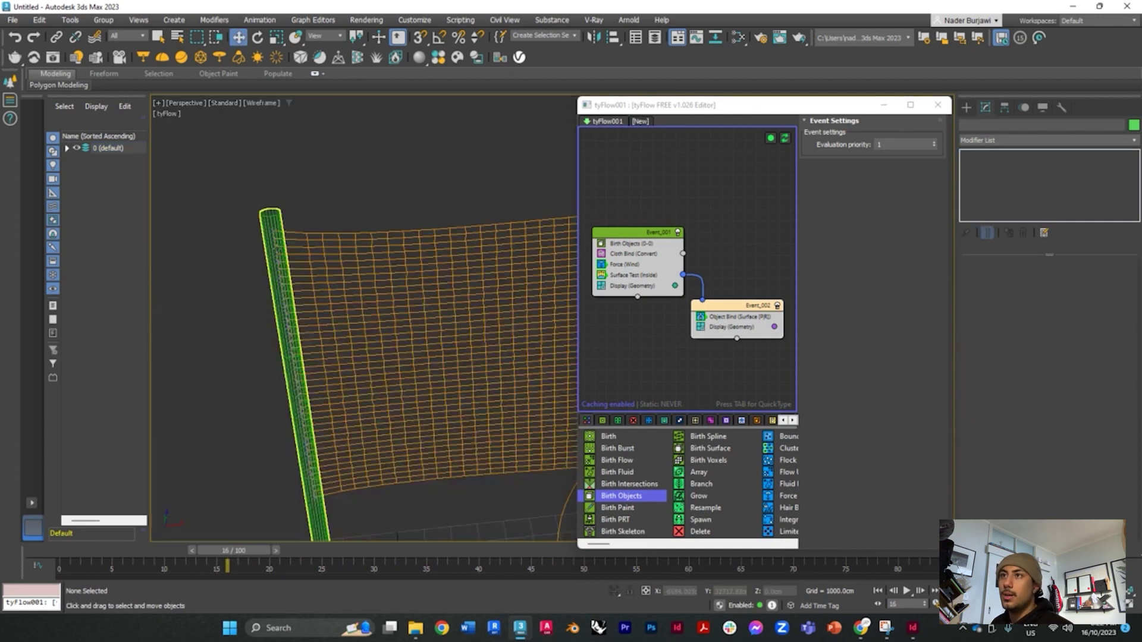
scroll(291, 253, up, 4)
scroll(288, 227, down, 5)
scroll(282, 232, up, 2)
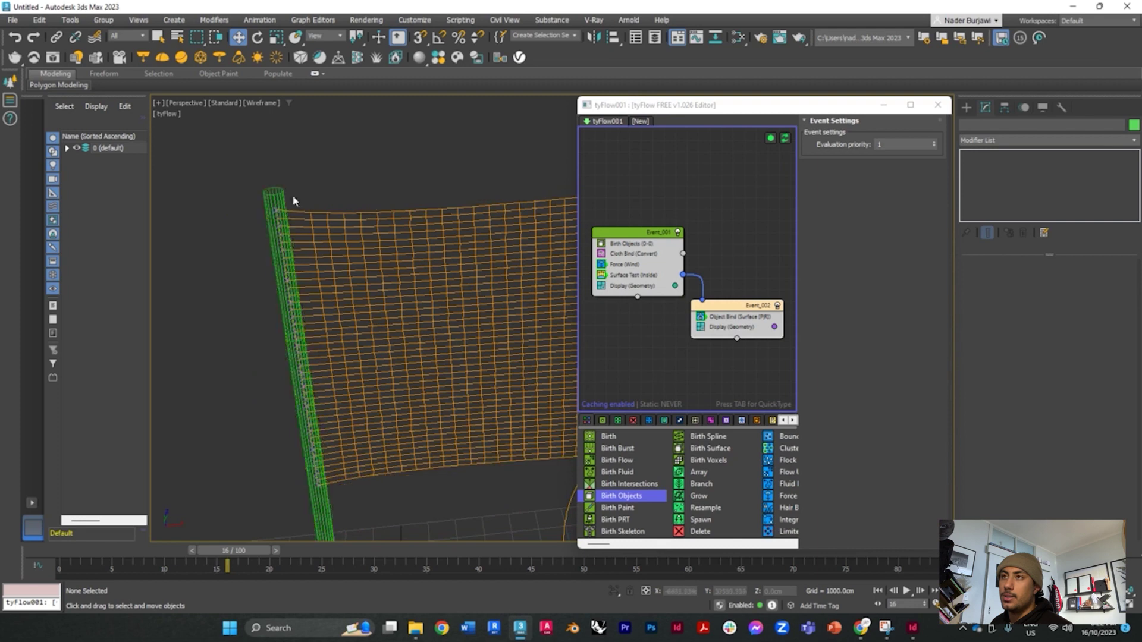
scroll(275, 220, up, 2)
scroll(276, 210, down, 6)
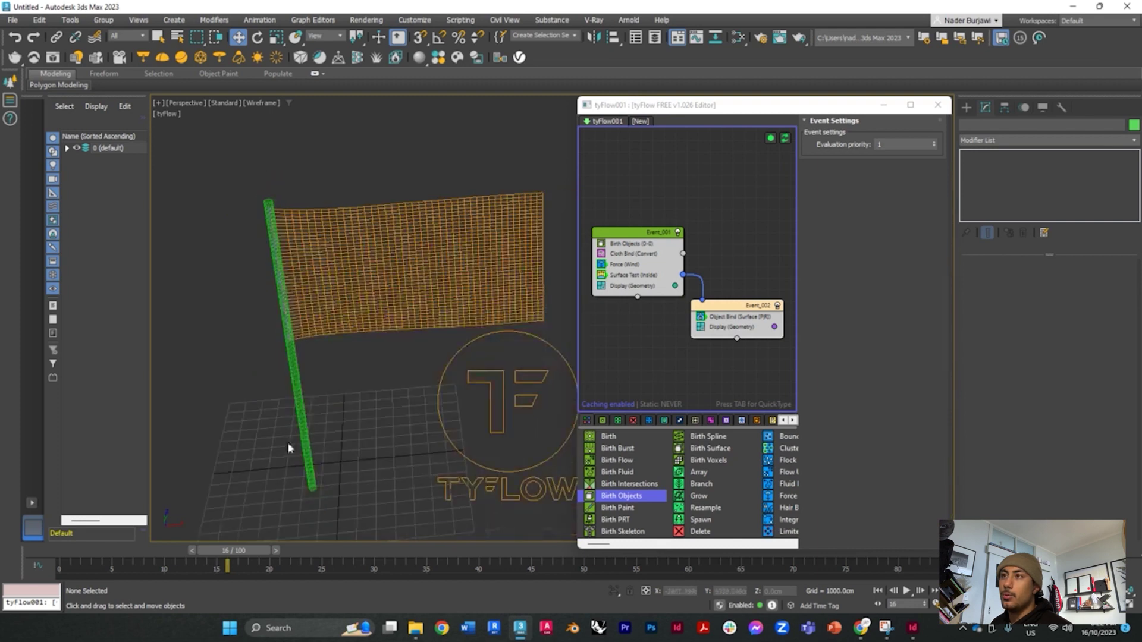
mouse_move(224, 552)
mouse_down()
mouse_move(523, 562)
mouse_move(275, 553)
mouse_up()
key(F3)
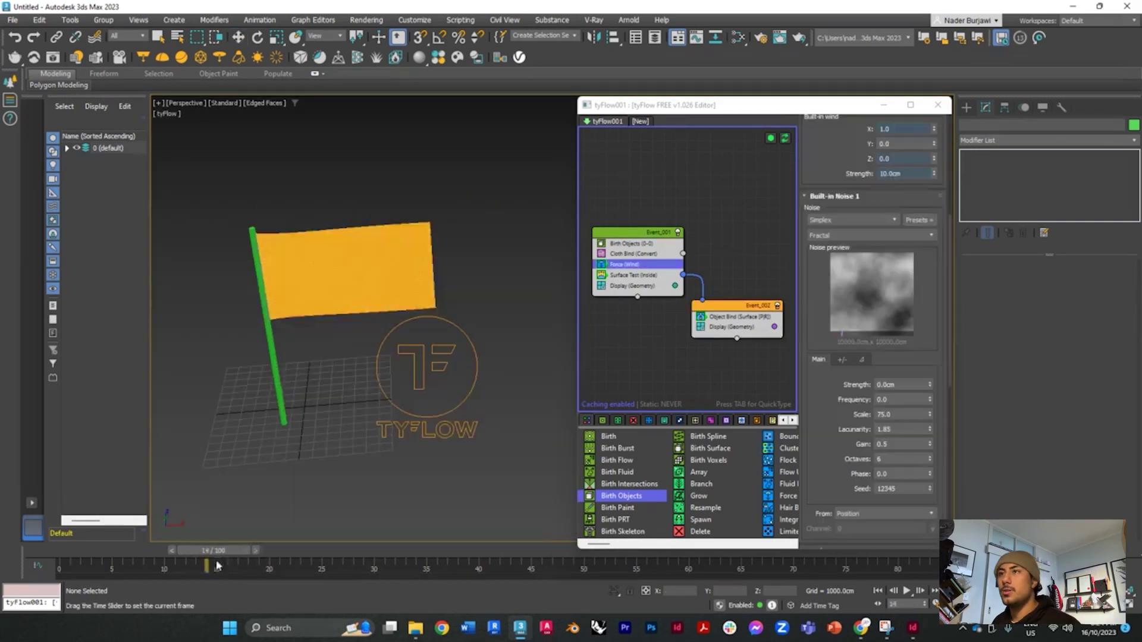
drag(218, 566, 38, 551)
key(w)
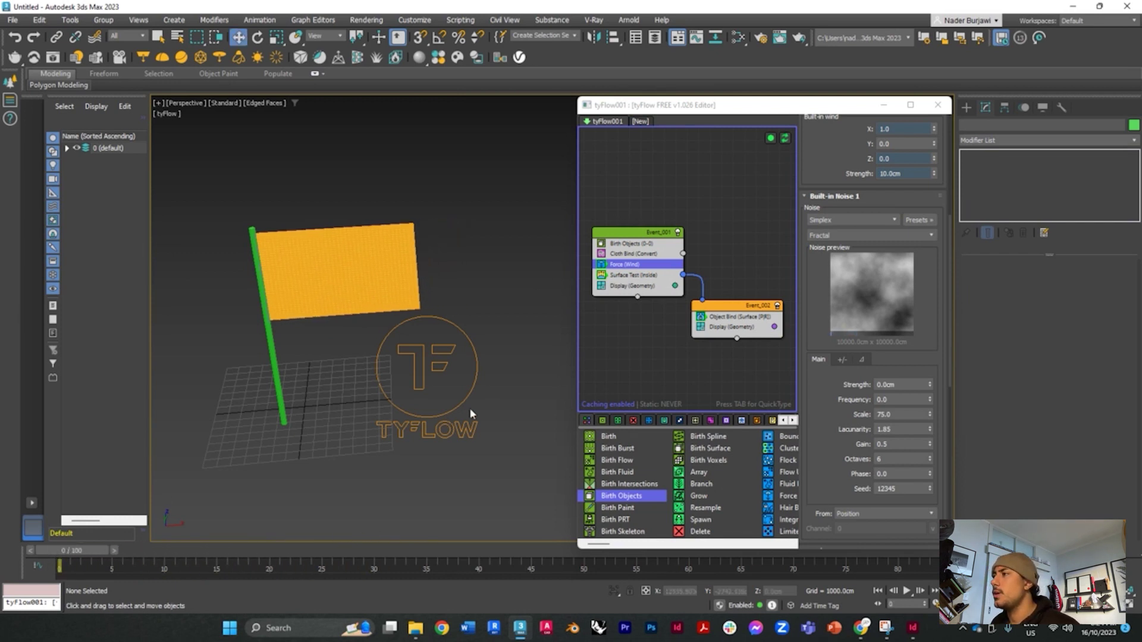
Step: Set the Built-in Noise 1 strength of Event_001's Force operator to 100
click(634, 275)
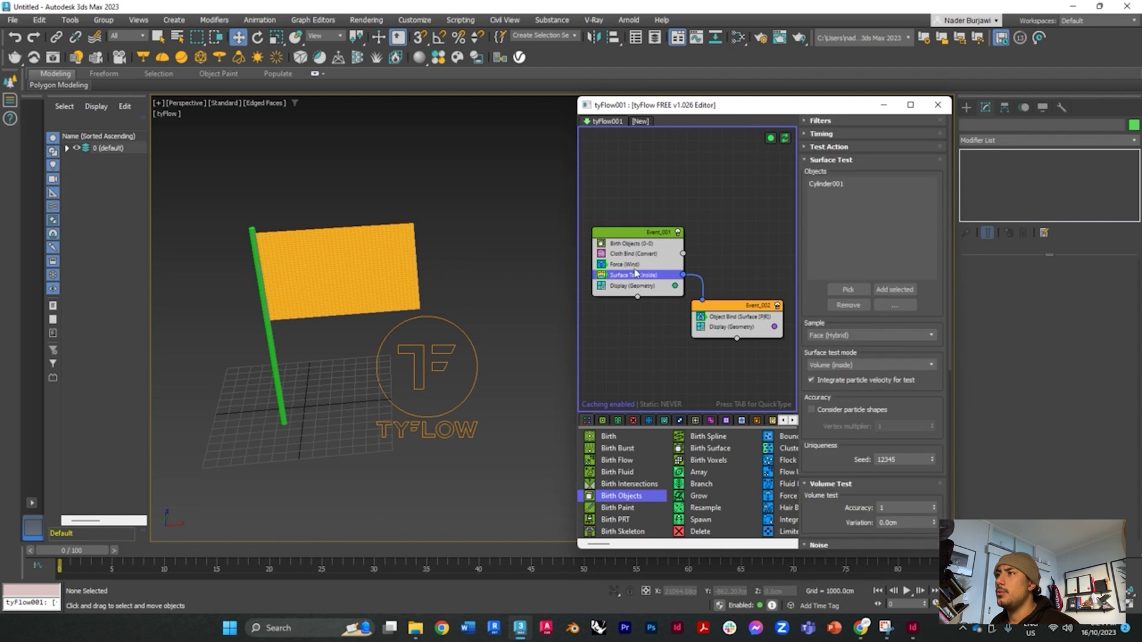
click(637, 264)
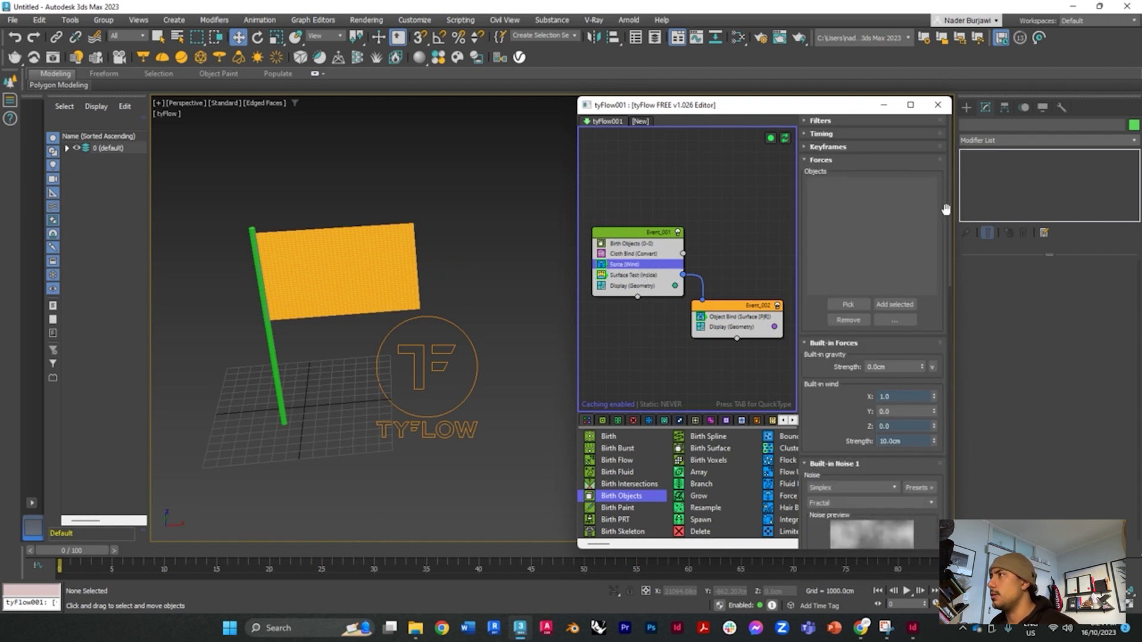
drag(949, 202, 952, 320)
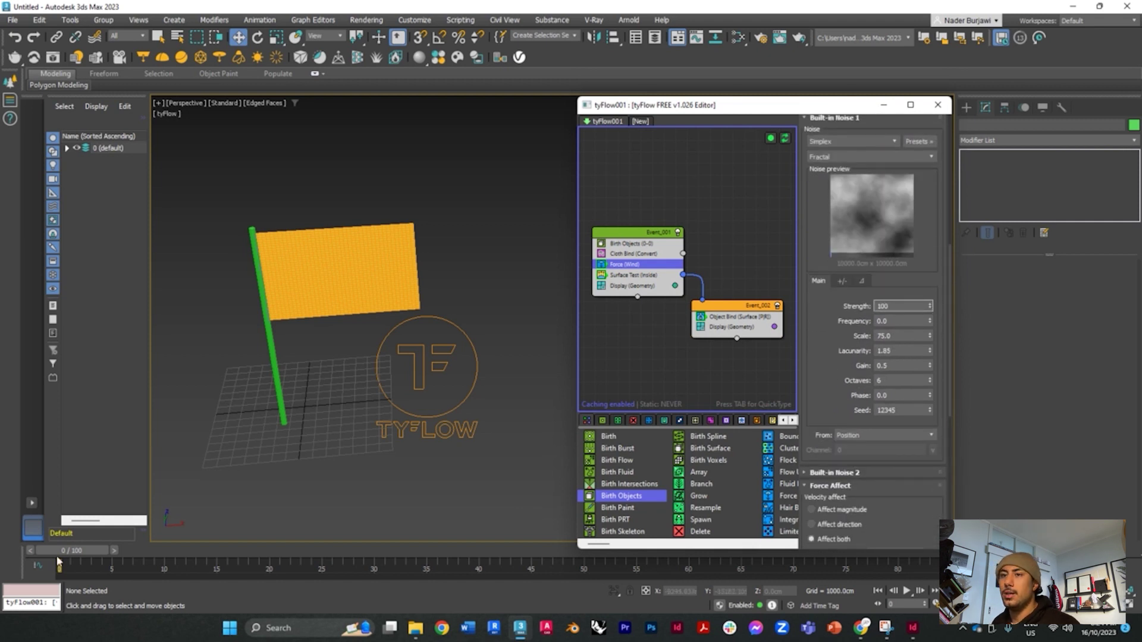
Step: Try setting the Y and Z percentages of the Force operator's velocity and spin affect to 0
mouse_move(59, 561)
mouse_down()
mouse_move(72, 551)
mouse_move(666, 540)
mouse_move(344, 530)
mouse_move(67, 540)
mouse_move(530, 544)
mouse_move(66, 545)
mouse_up()
key(w)
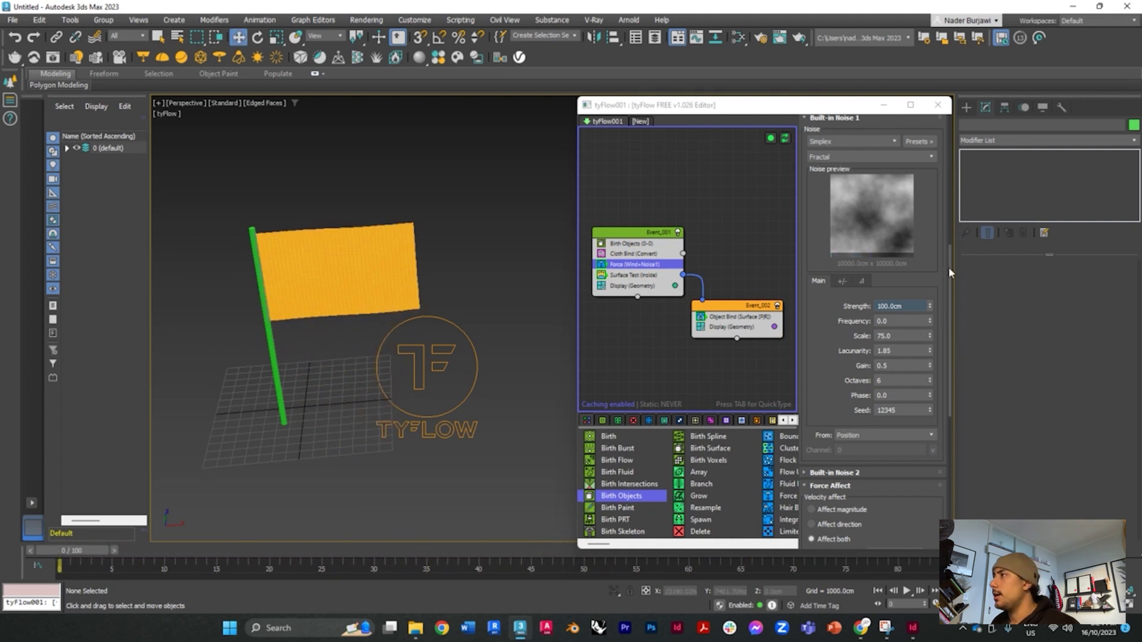
drag(949, 273, 949, 440)
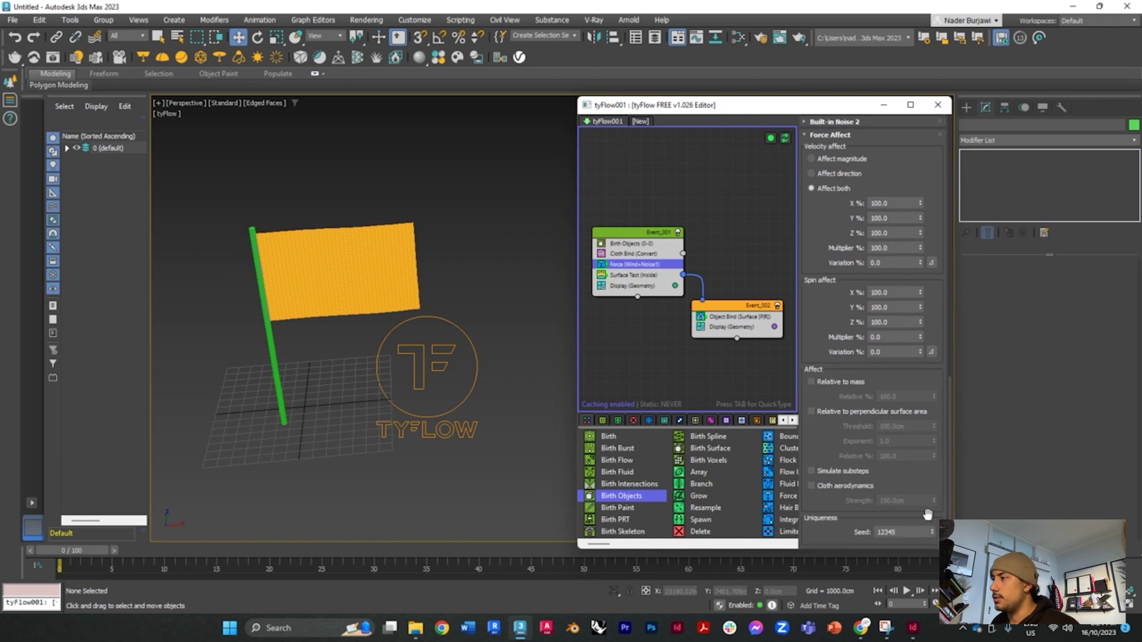
scroll(820, 344, up, 3)
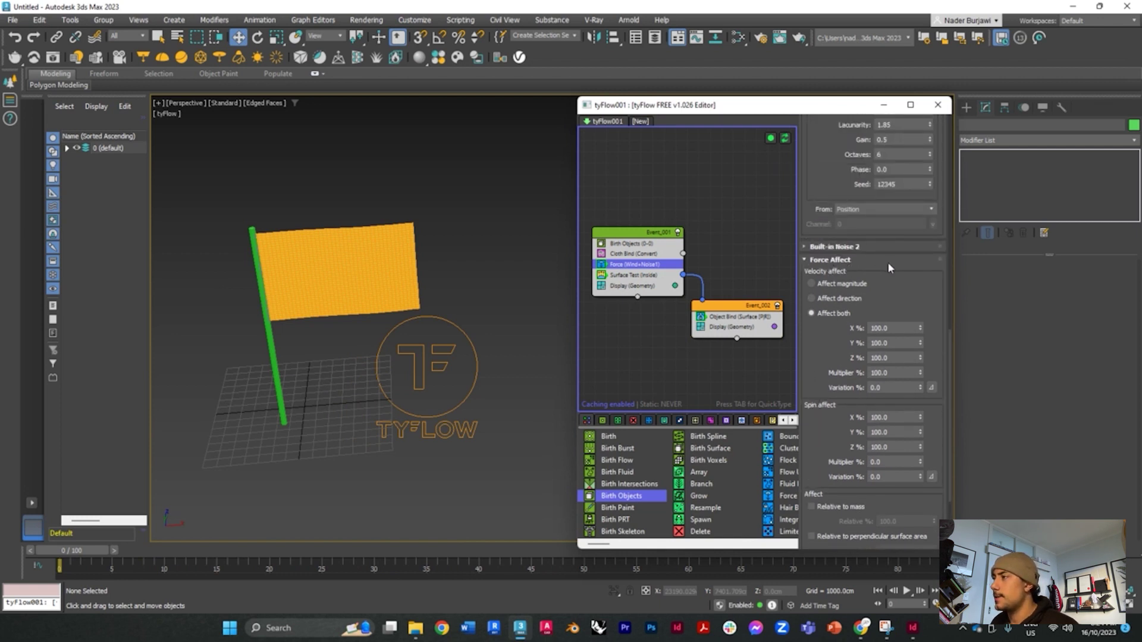
scroll(841, 360, down, 1)
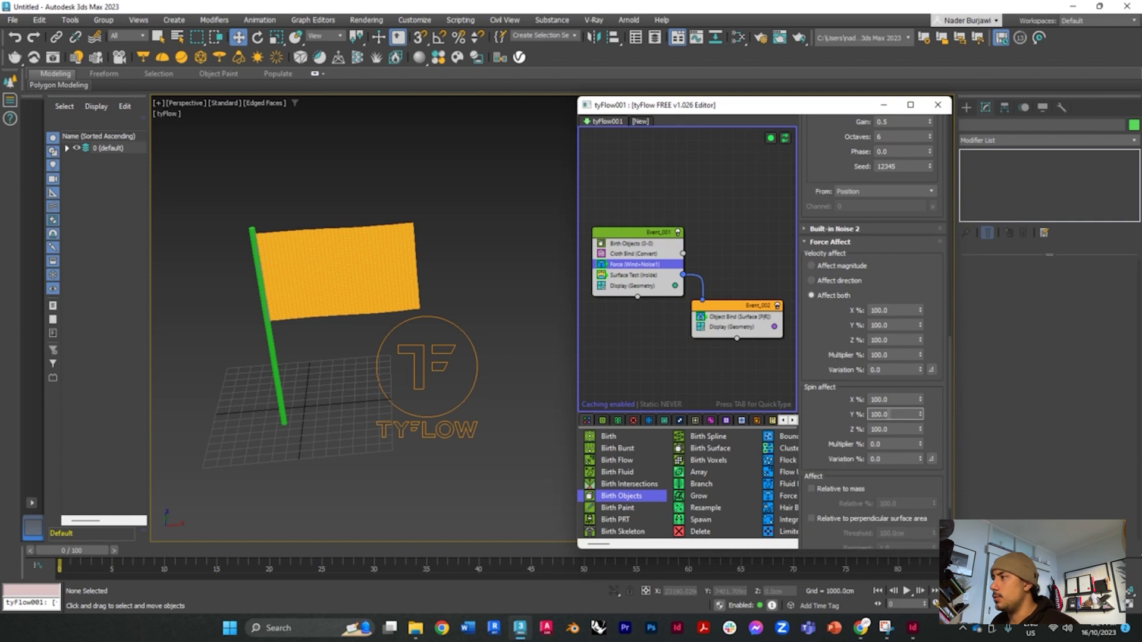
text(0)
key(Tab)
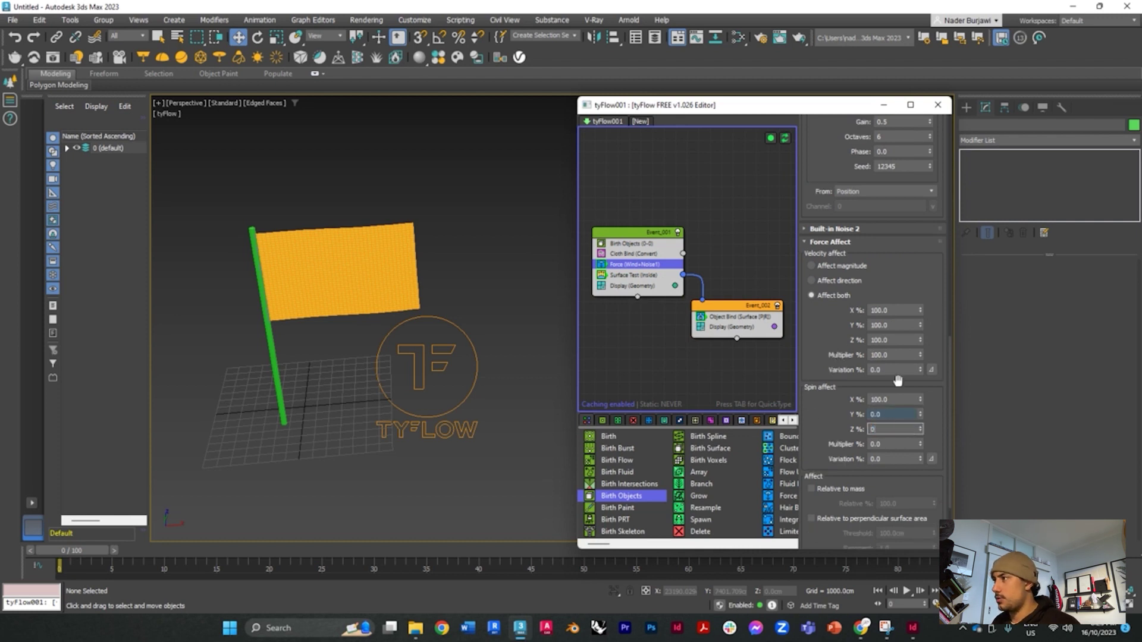
drag(896, 354, 858, 325)
text(0)
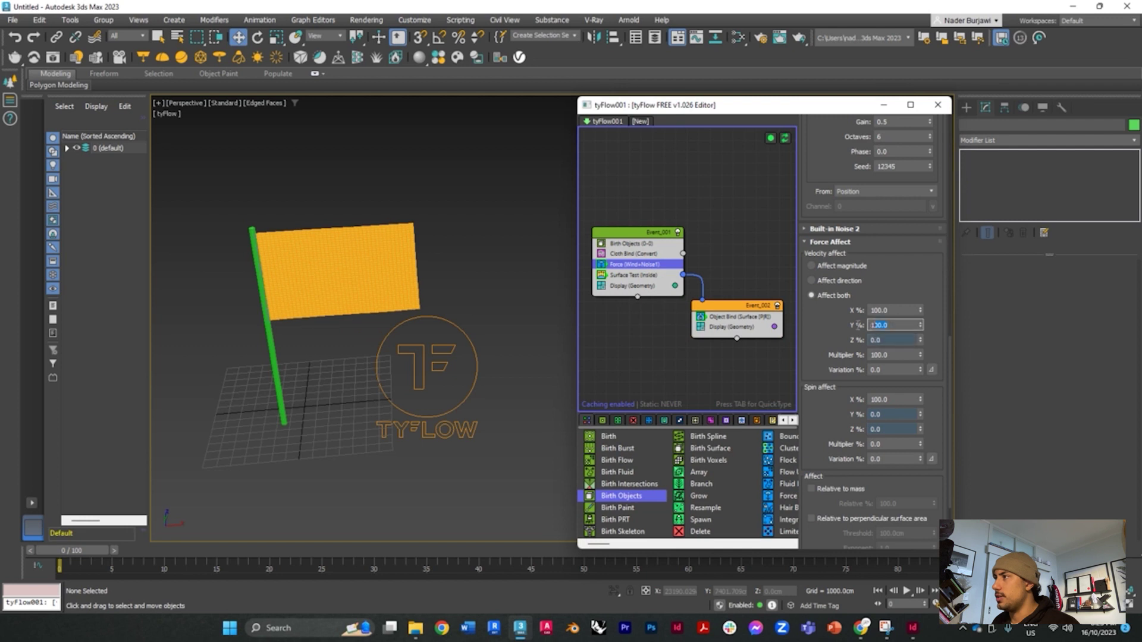
click(903, 310)
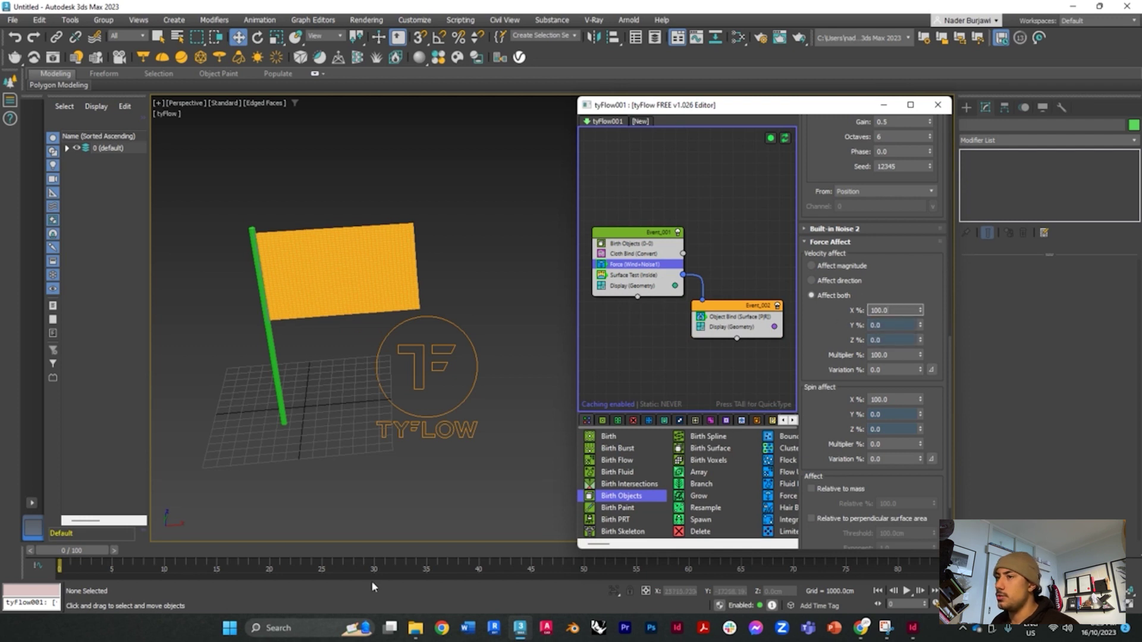
Step: Set the Force operator's velocity affect Y and Z to 90% and scrub the timeline to check the flag's motion
drag(87, 555, 143, 554)
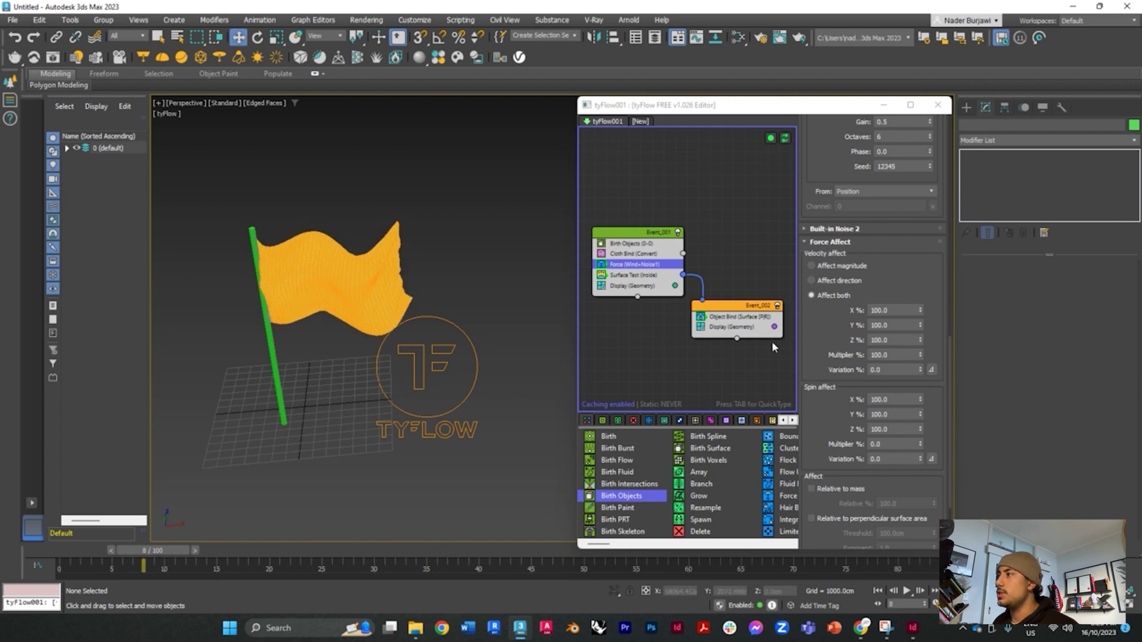
drag(891, 325, 856, 331)
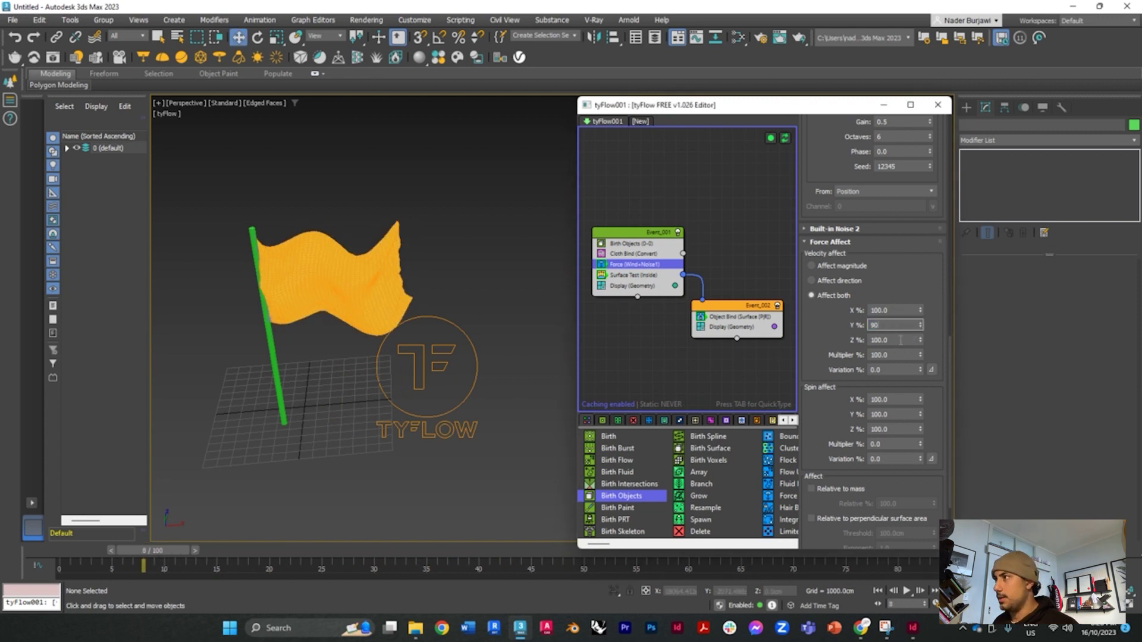
key(Tab)
drag(161, 550, 116, 549)
key(w)
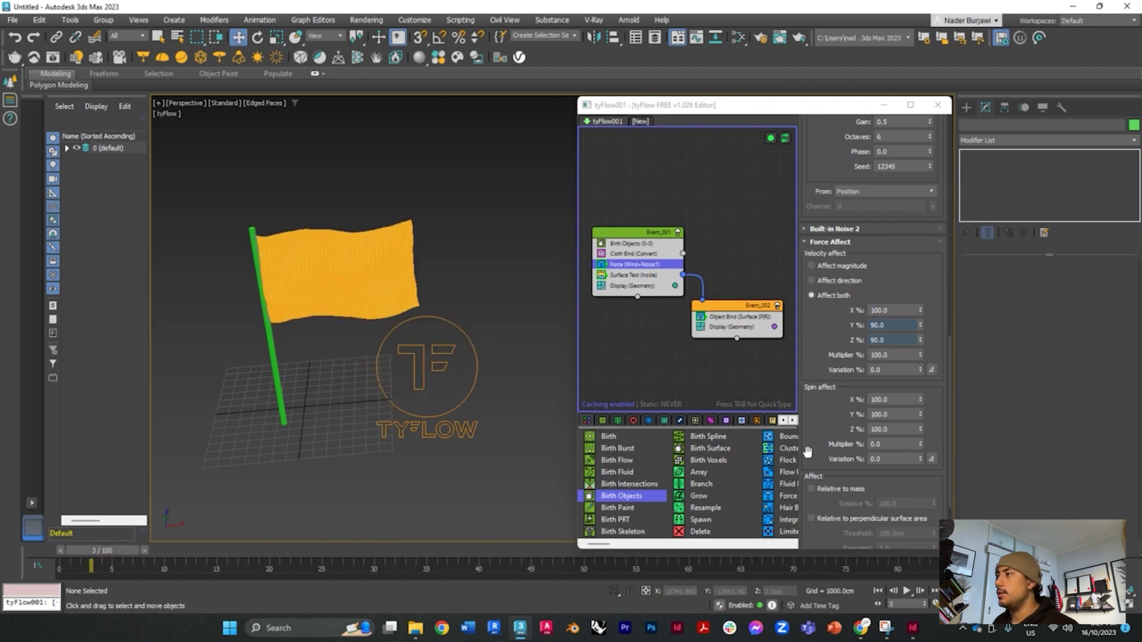
Step: Reduce the Built-in Noise 1 strength to 25 cm and scrub the timeline forward to preview the flag
scroll(924, 272, up, 6)
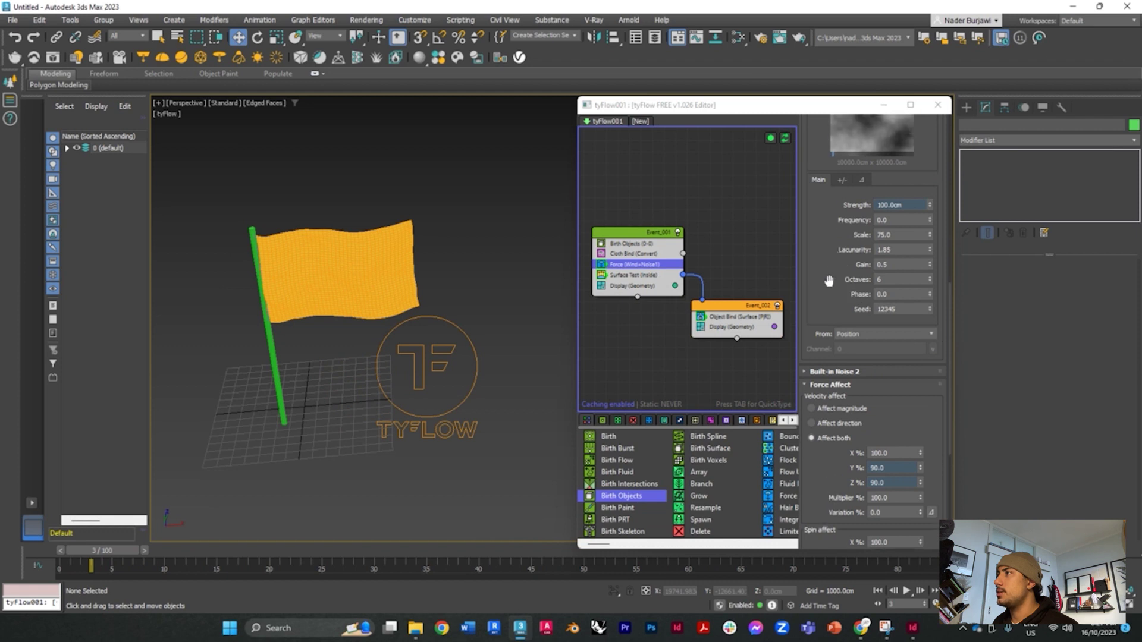
scroll(834, 301, up, 1)
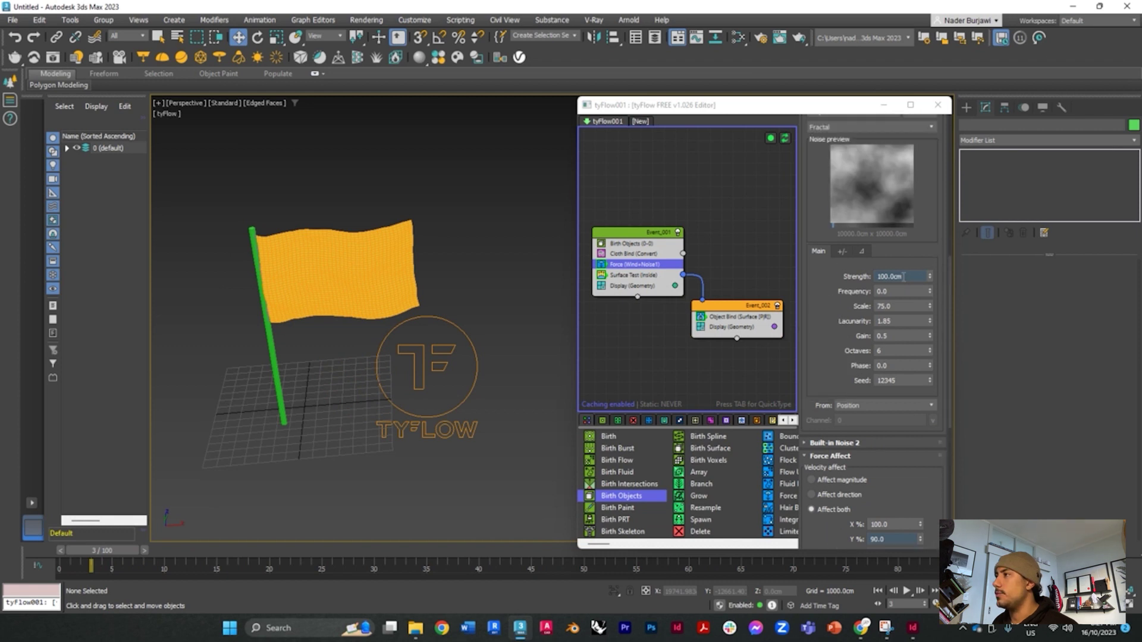
drag(930, 278, 930, 278)
drag(121, 550, 219, 557)
drag(930, 277, 929, 270)
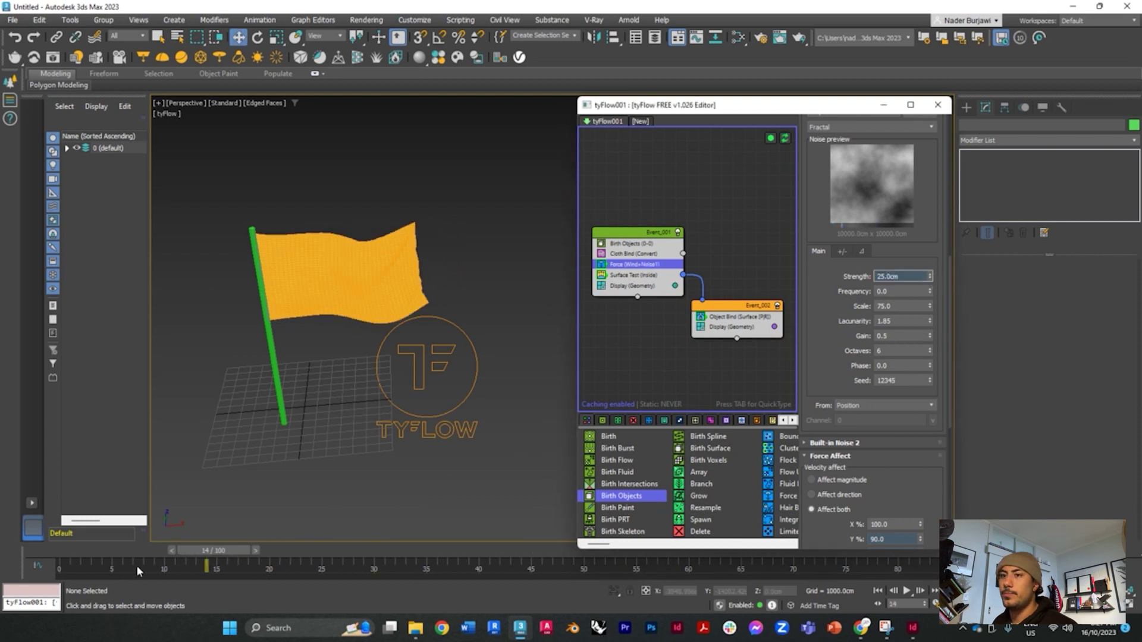
drag(208, 550, 483, 529)
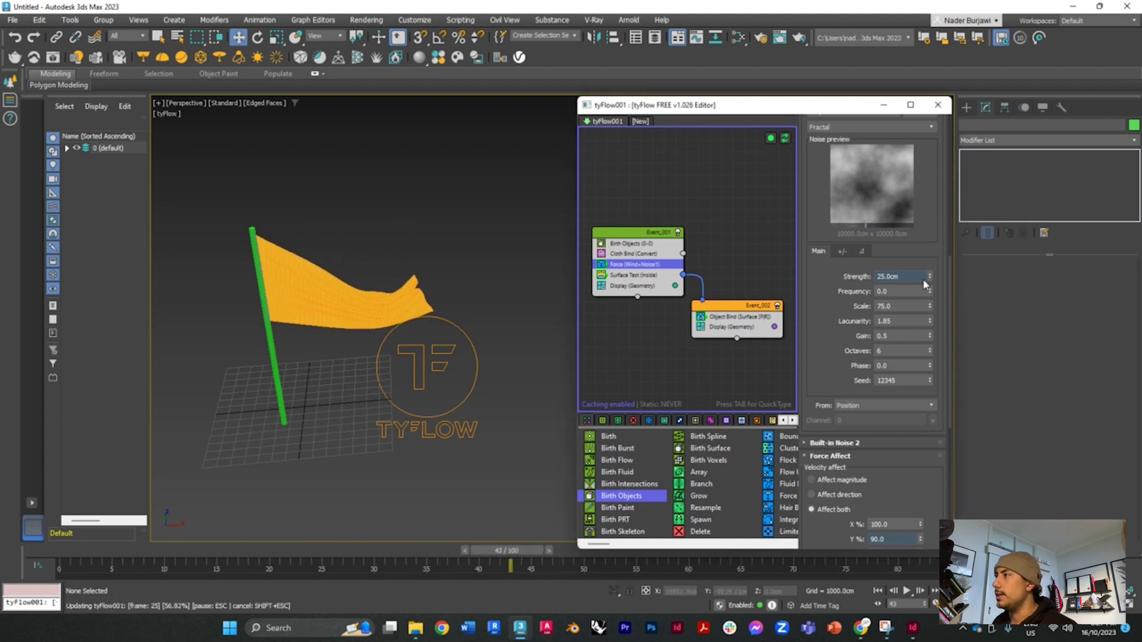
Step: Adjust the Built-in Noise 1 strength again, preview the waving flag across the timeline, and return to frame 0
drag(929, 277, 929, 270)
drag(529, 552, 148, 509)
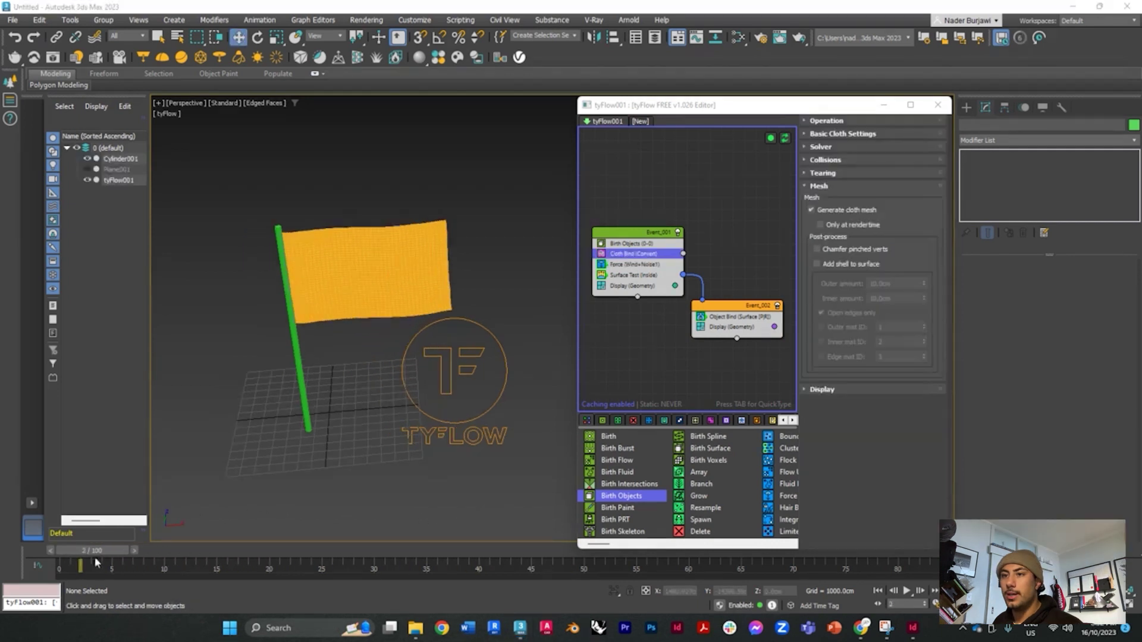
drag(101, 552, 592, 555)
drag(751, 559, 77, 550)
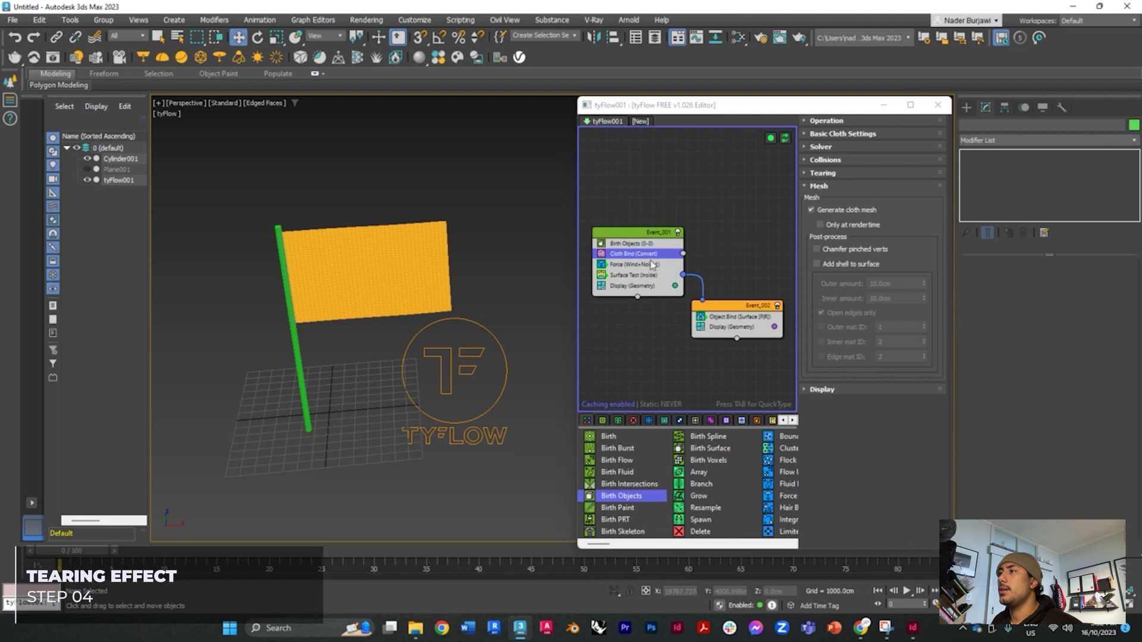
Step: Enable cloth tearing in the Tearing settings of Event_001's Cloth Bind operator
click(804, 174)
drag(949, 274, 949, 227)
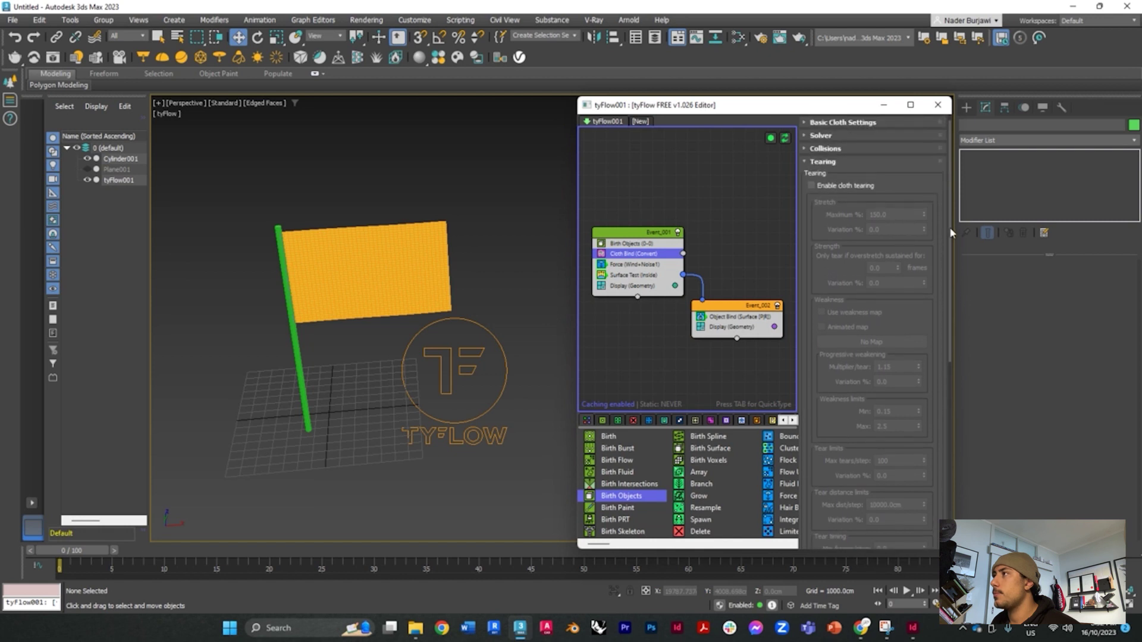
click(811, 197)
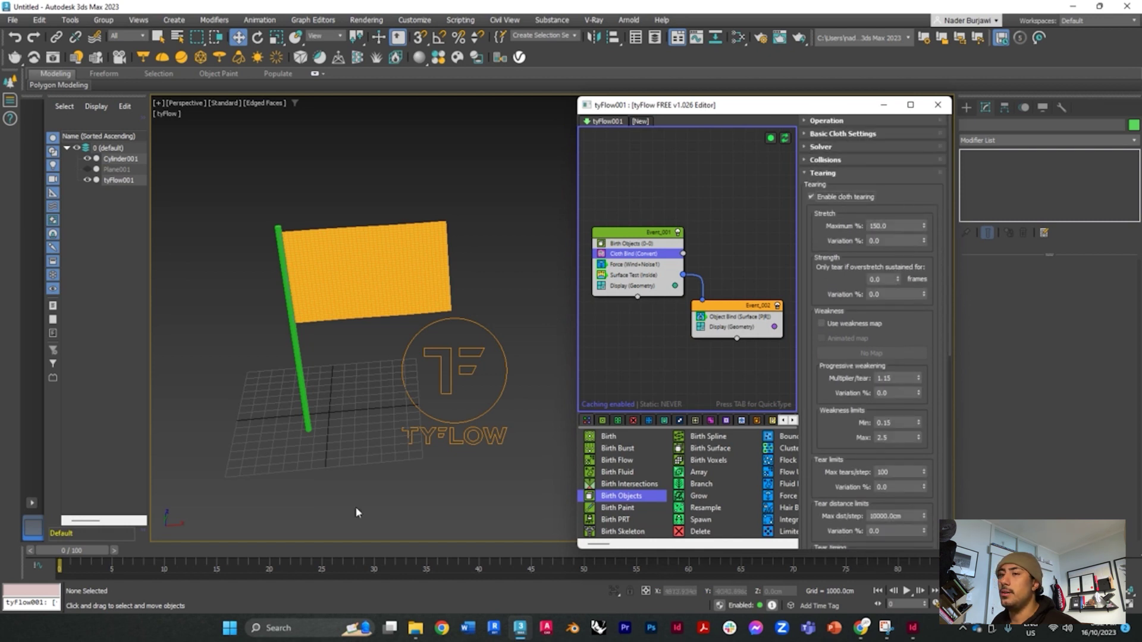
Step: Preview the tearing flag and set the maximum tearing stretch to 151.004%
drag(73, 552, 183, 555)
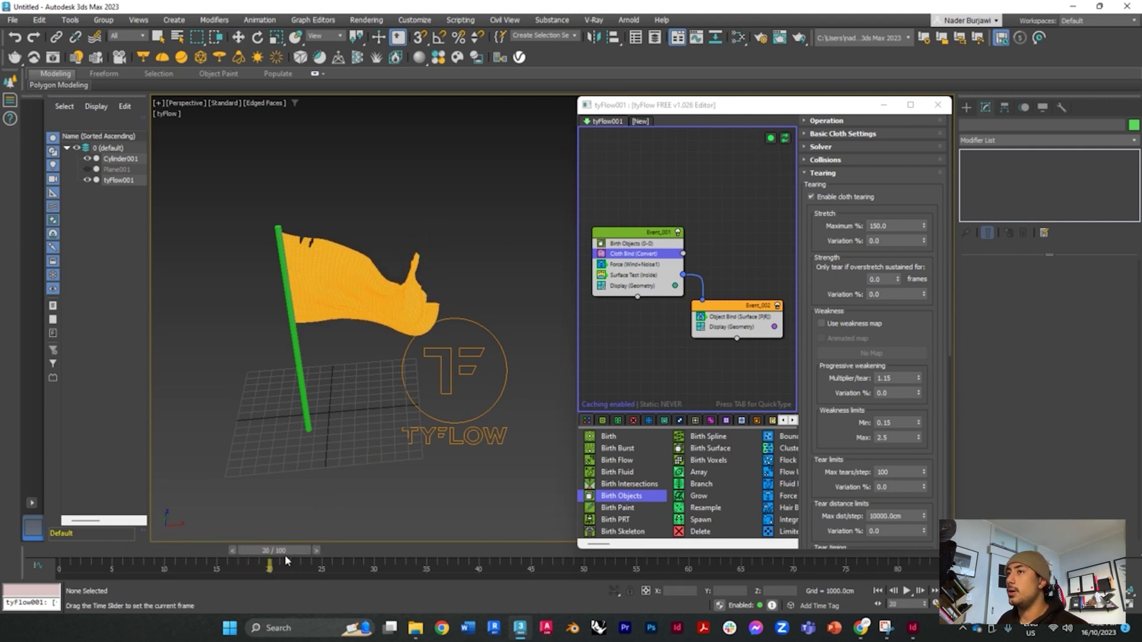
drag(399, 558, 271, 554)
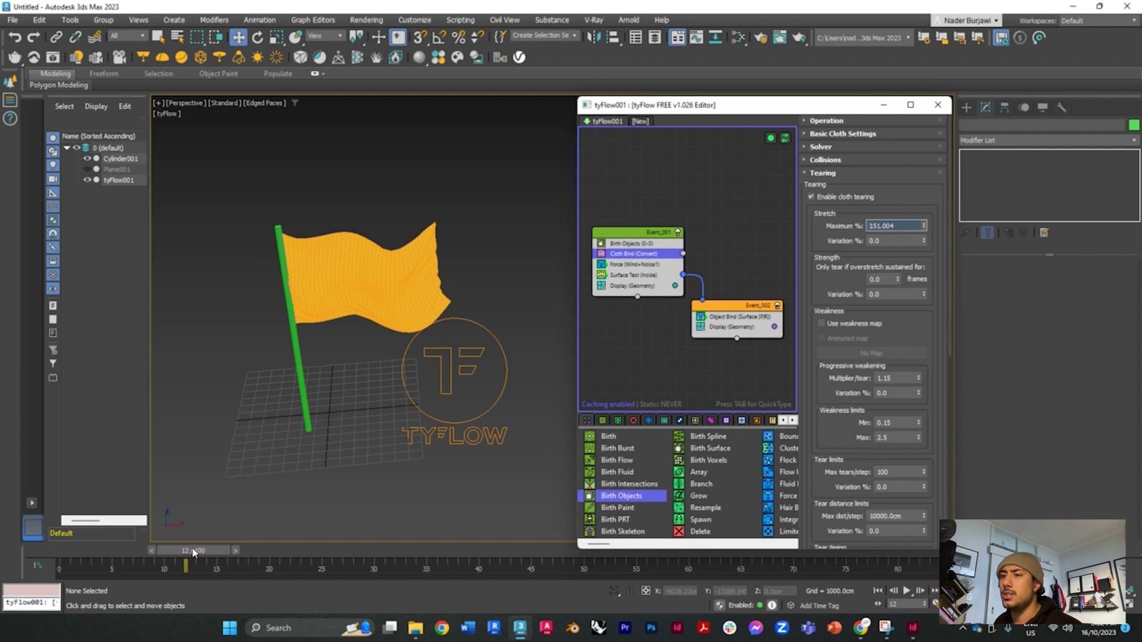
drag(194, 553, 250, 551)
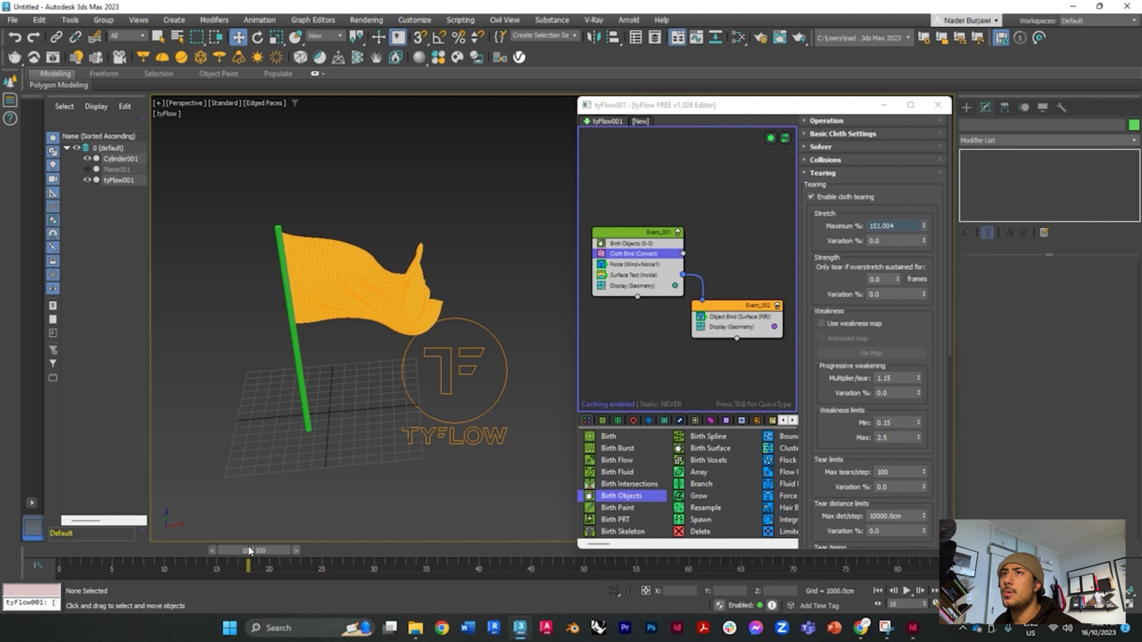
Step: Unhide Plane001 and add a TurboSmooth modifier to it
click(117, 170)
click(88, 170)
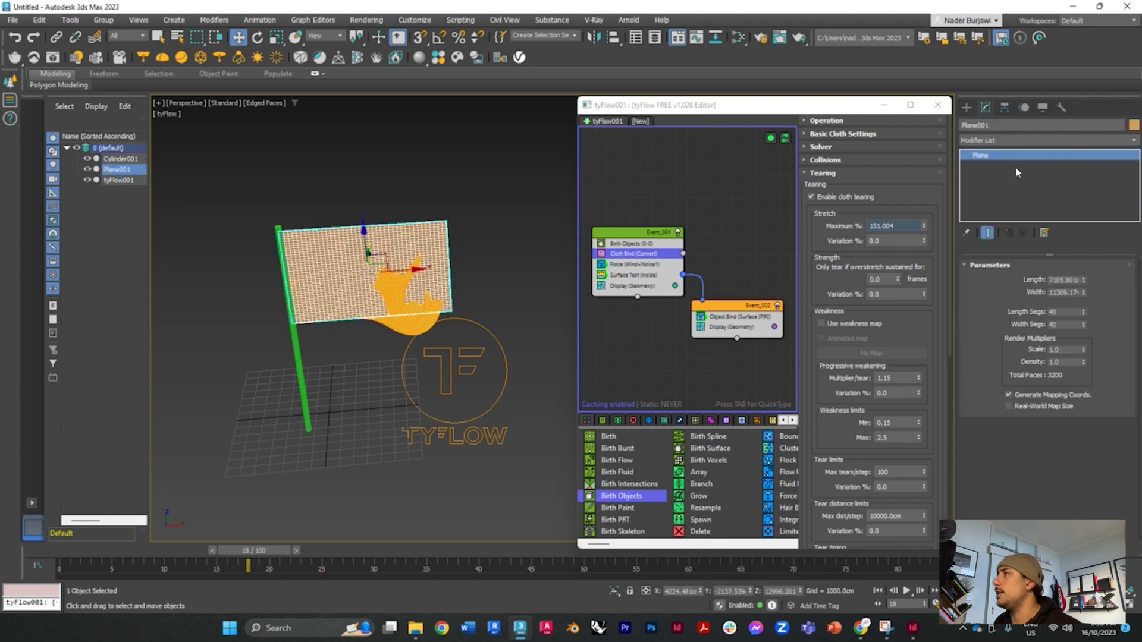
click(997, 141)
click(1001, 140)
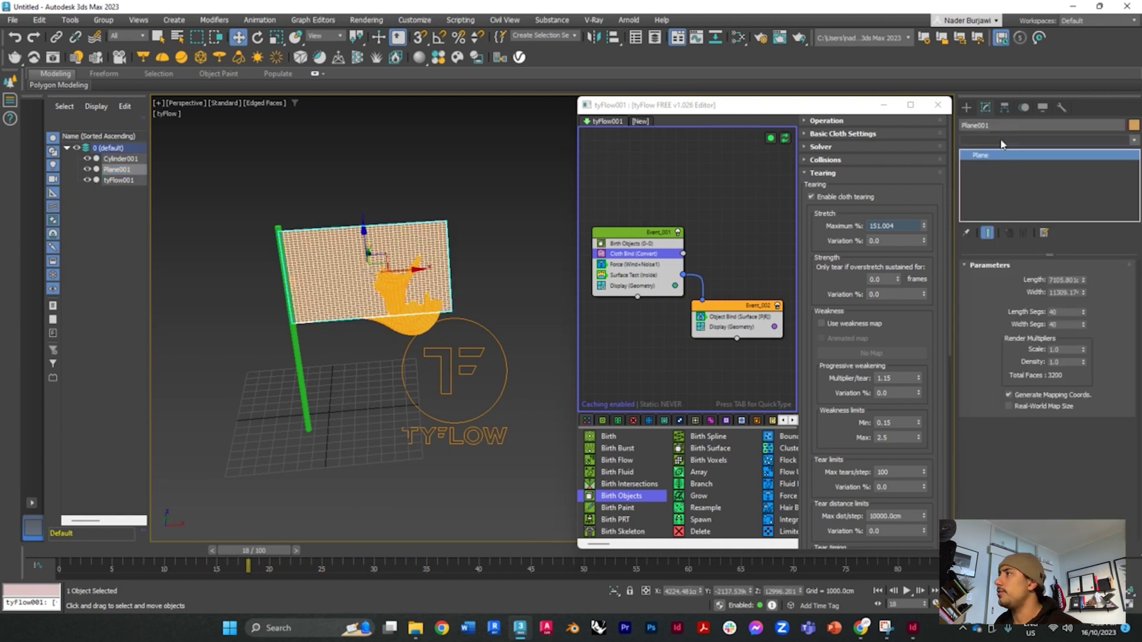
click(1002, 142)
text(tu)
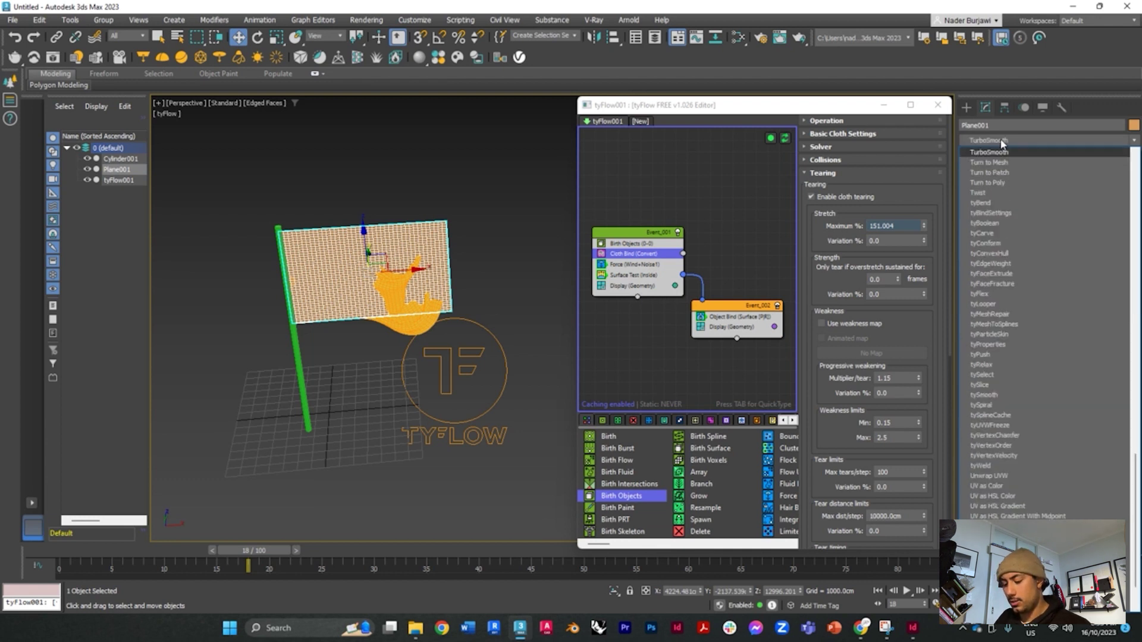
click(1008, 153)
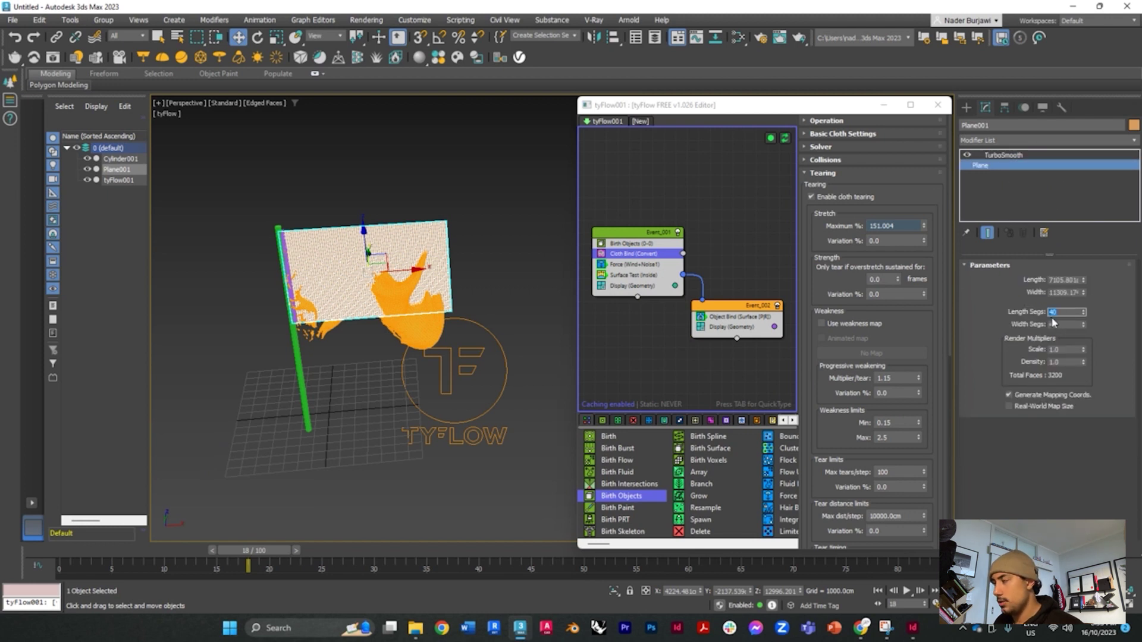
Step: Set the length and width segments of Plane001 to 50 each
double_click(1058, 326)
text(5)
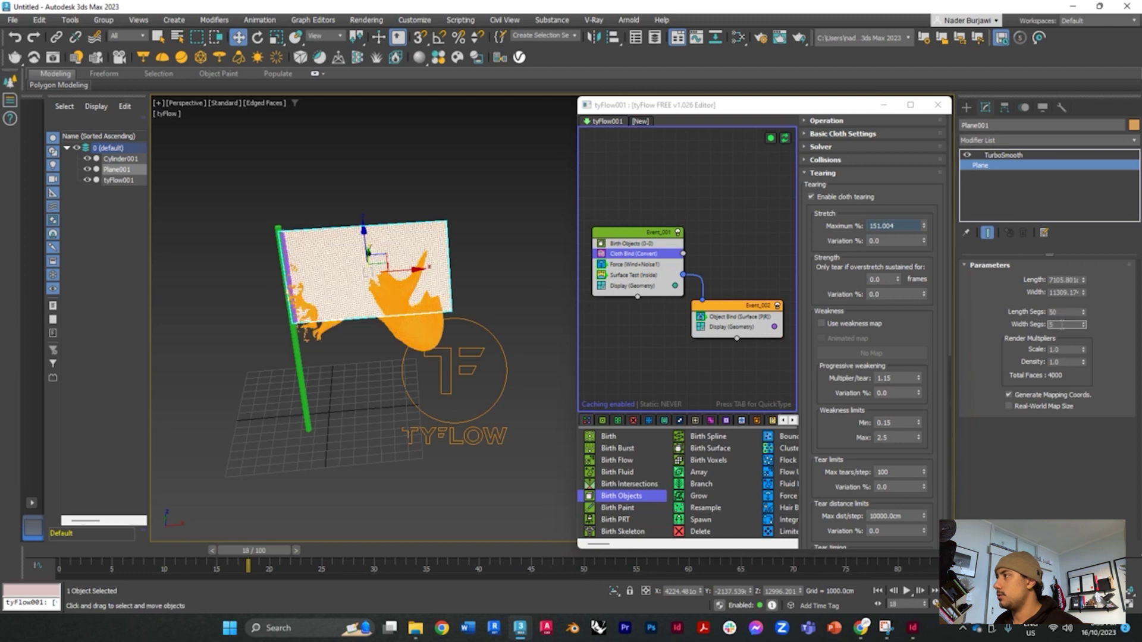
click(1049, 191)
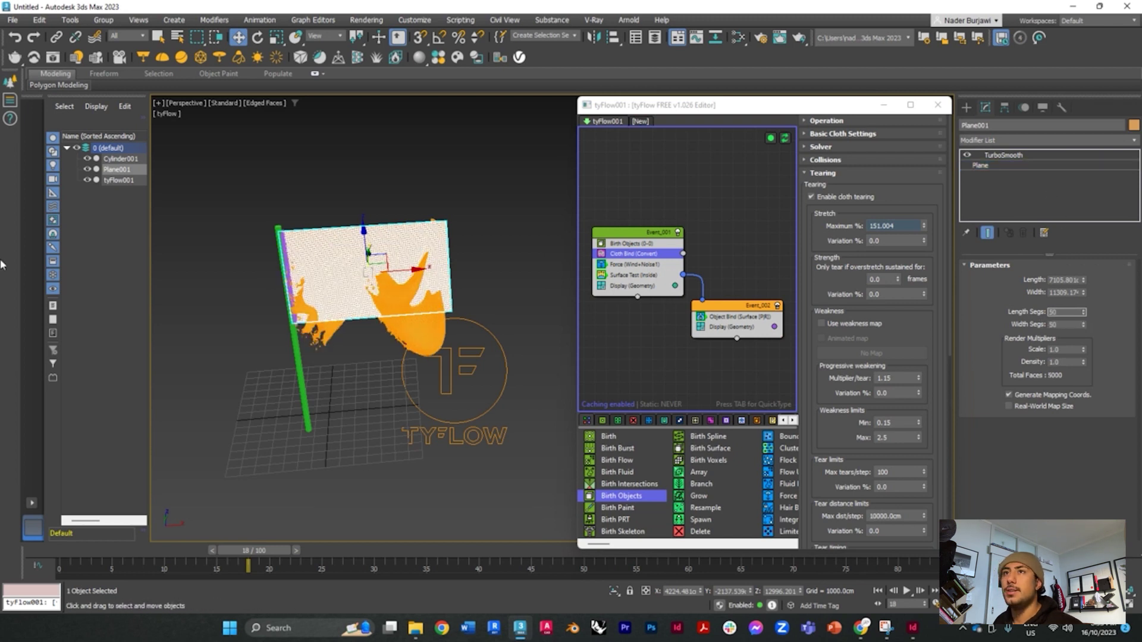
Step: Hide Plane001, scrub back to an early frame to check the denser torn flag, and minimize the tyFlow editor
click(88, 169)
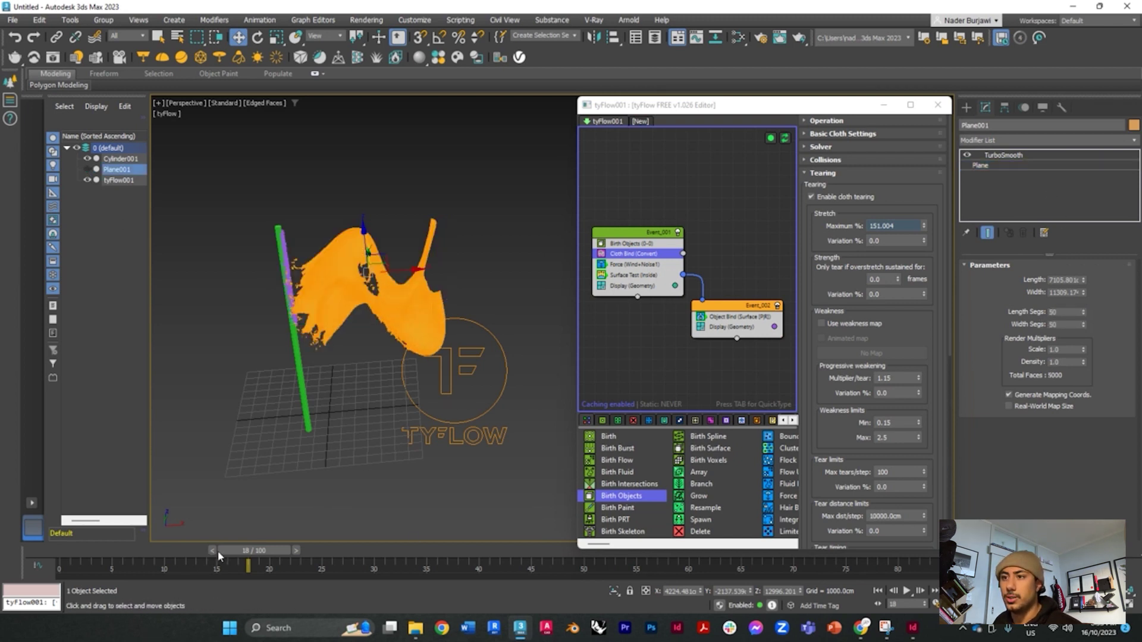
drag(218, 551, 122, 550)
key(w)
click(882, 106)
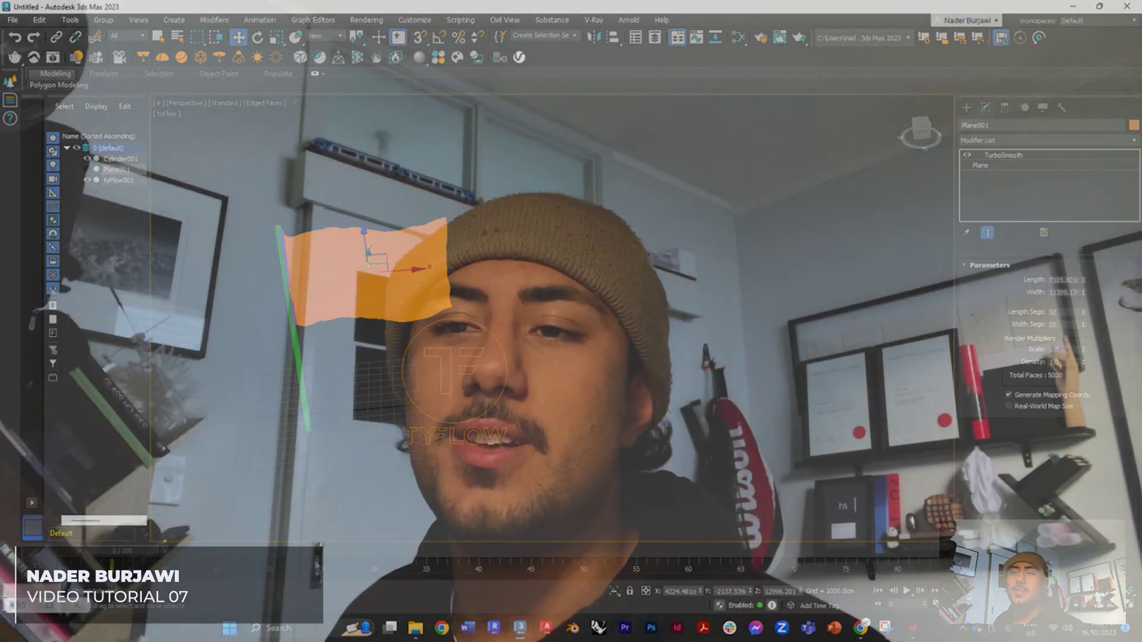